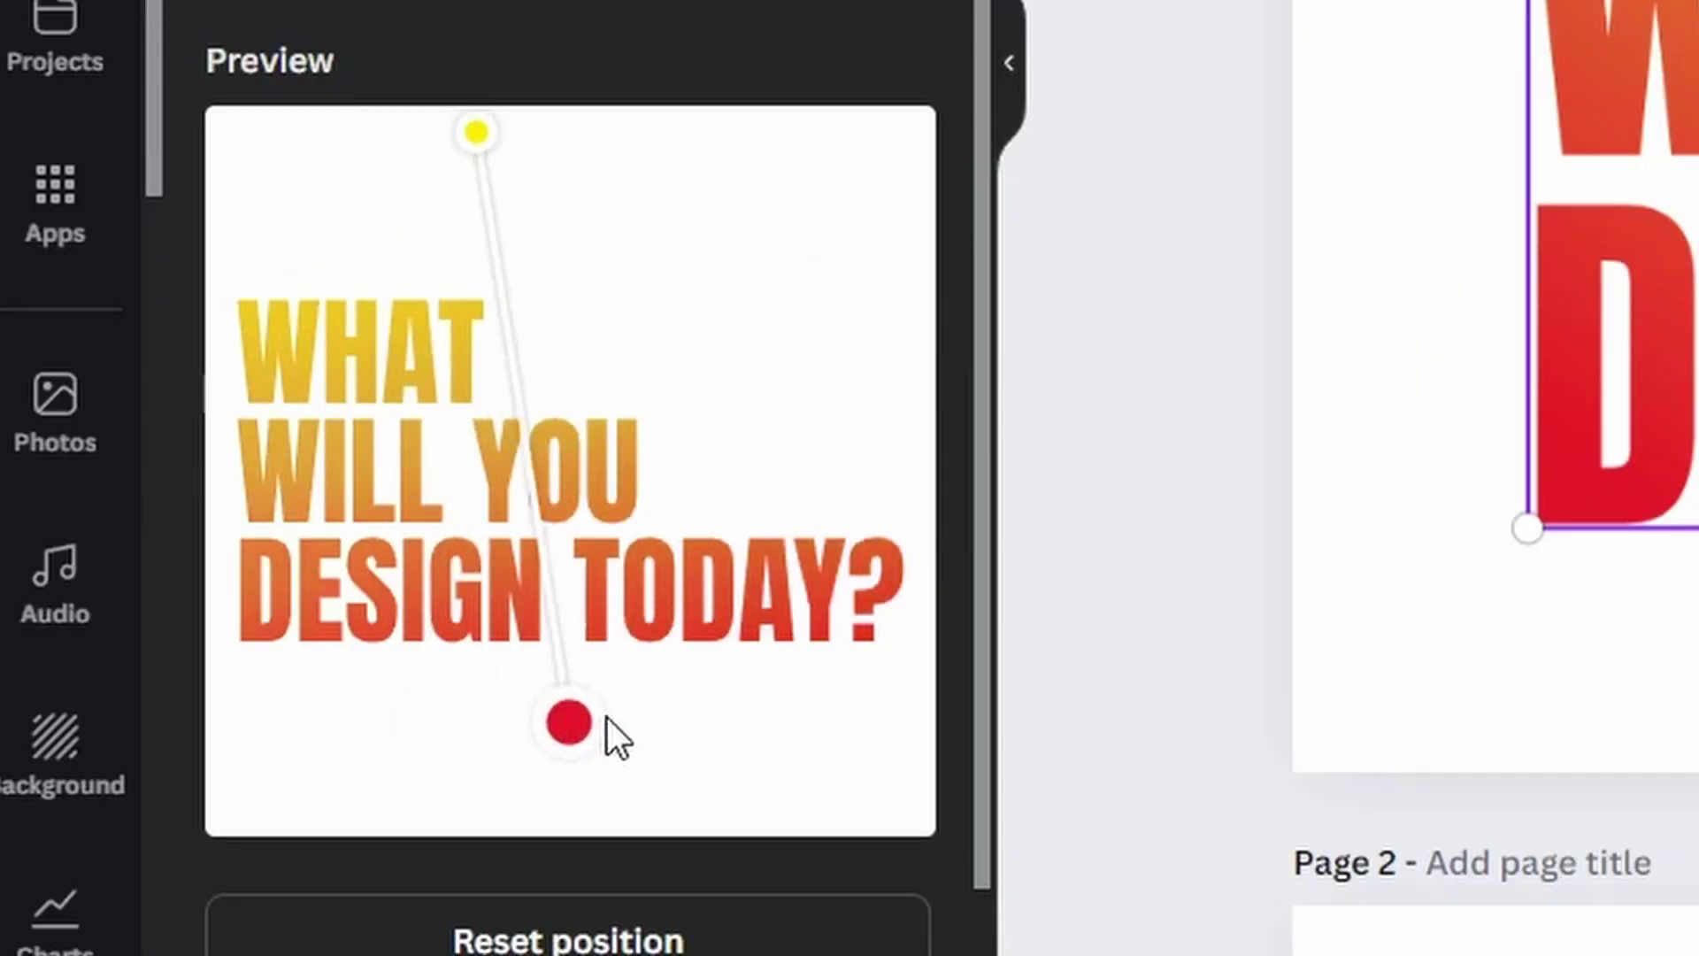
Reposition the red end of the gradient in the finished SUNSET example.
drag(607, 719, 821, 750)
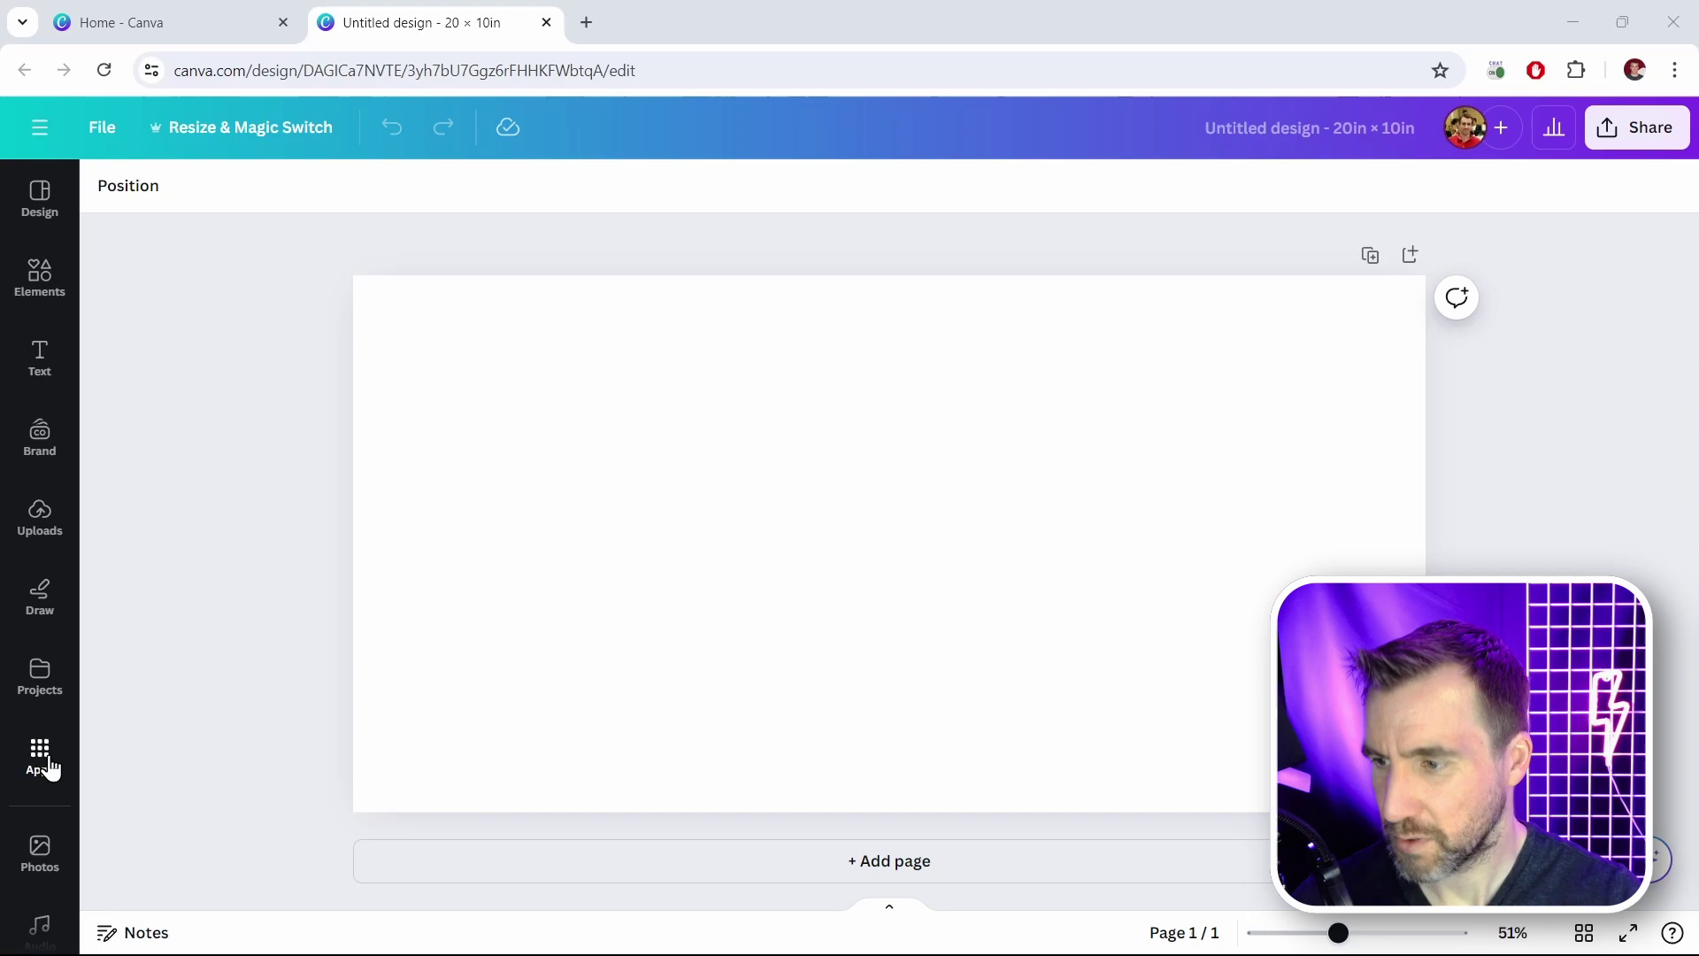
Search Apps Discover for 'TypeGradient' and launch the TypeGradient app.
click(189, 681)
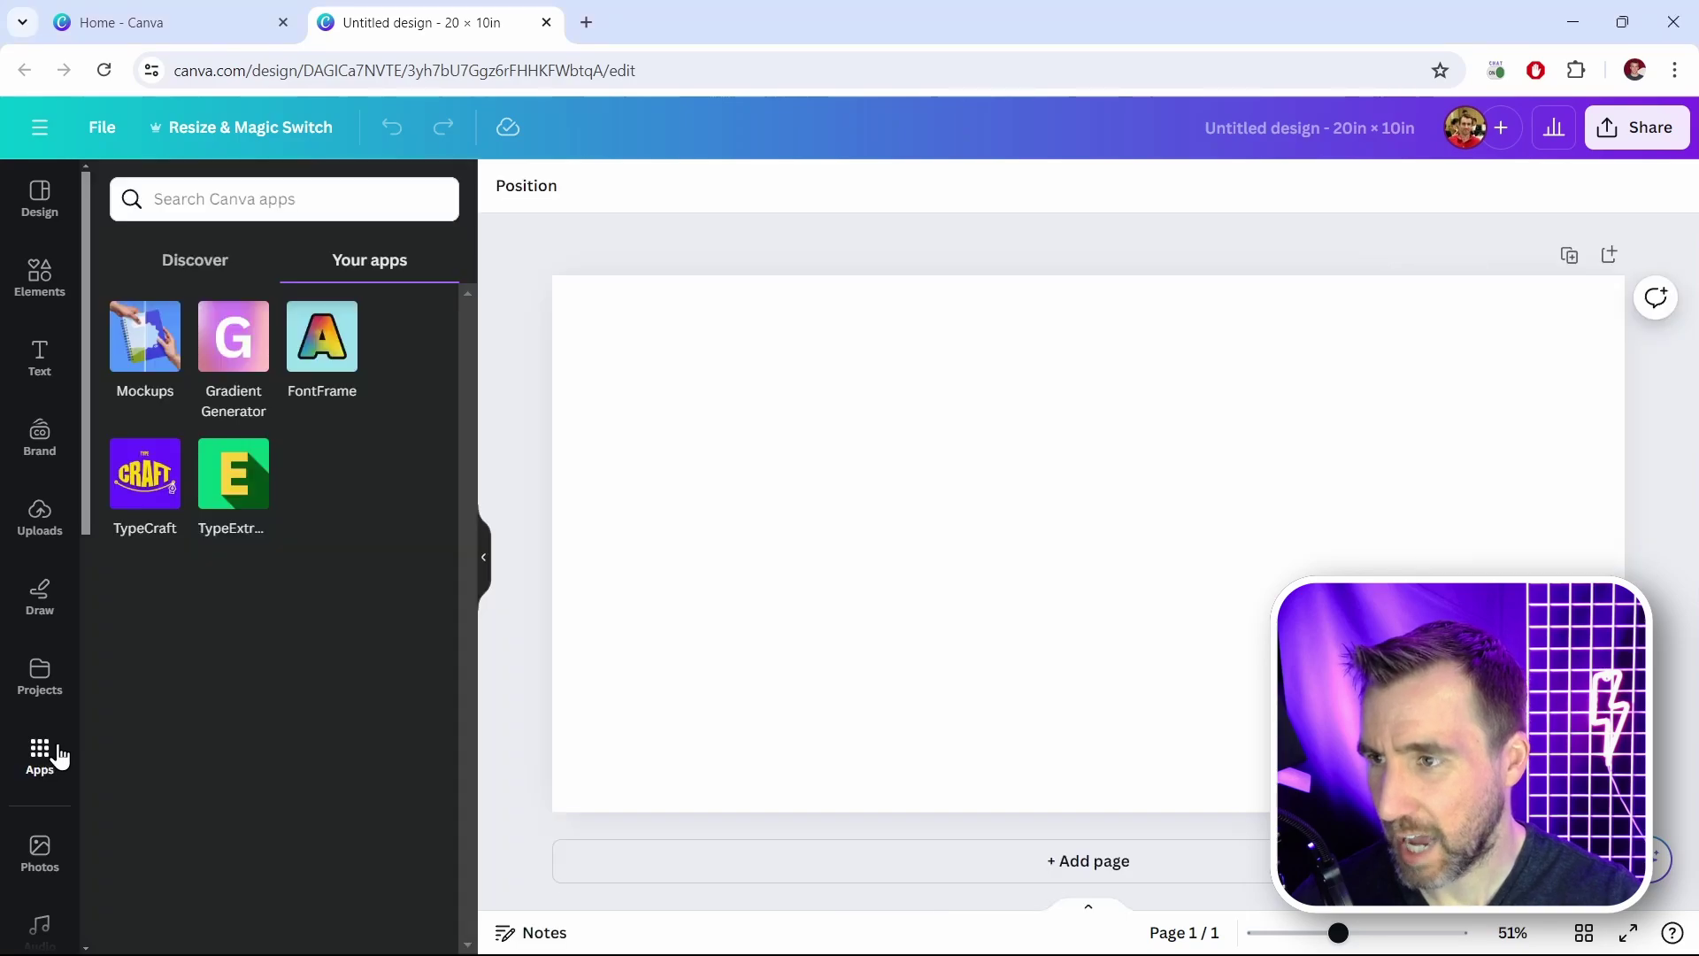
click(197, 270)
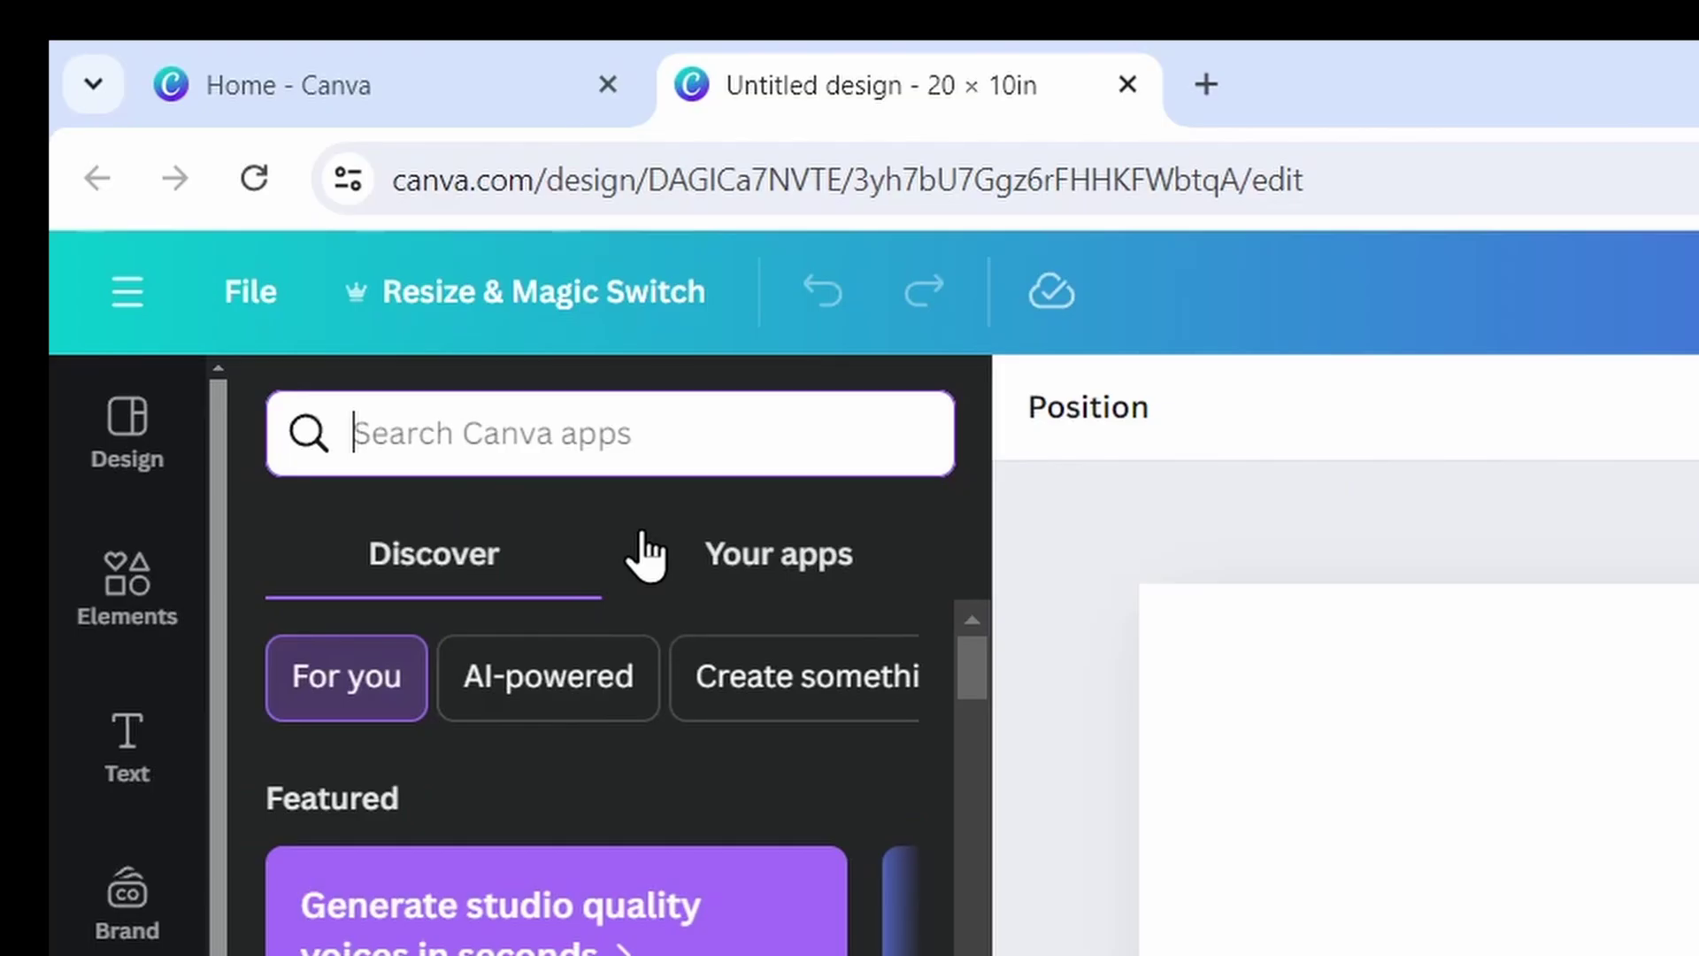
text(Type)
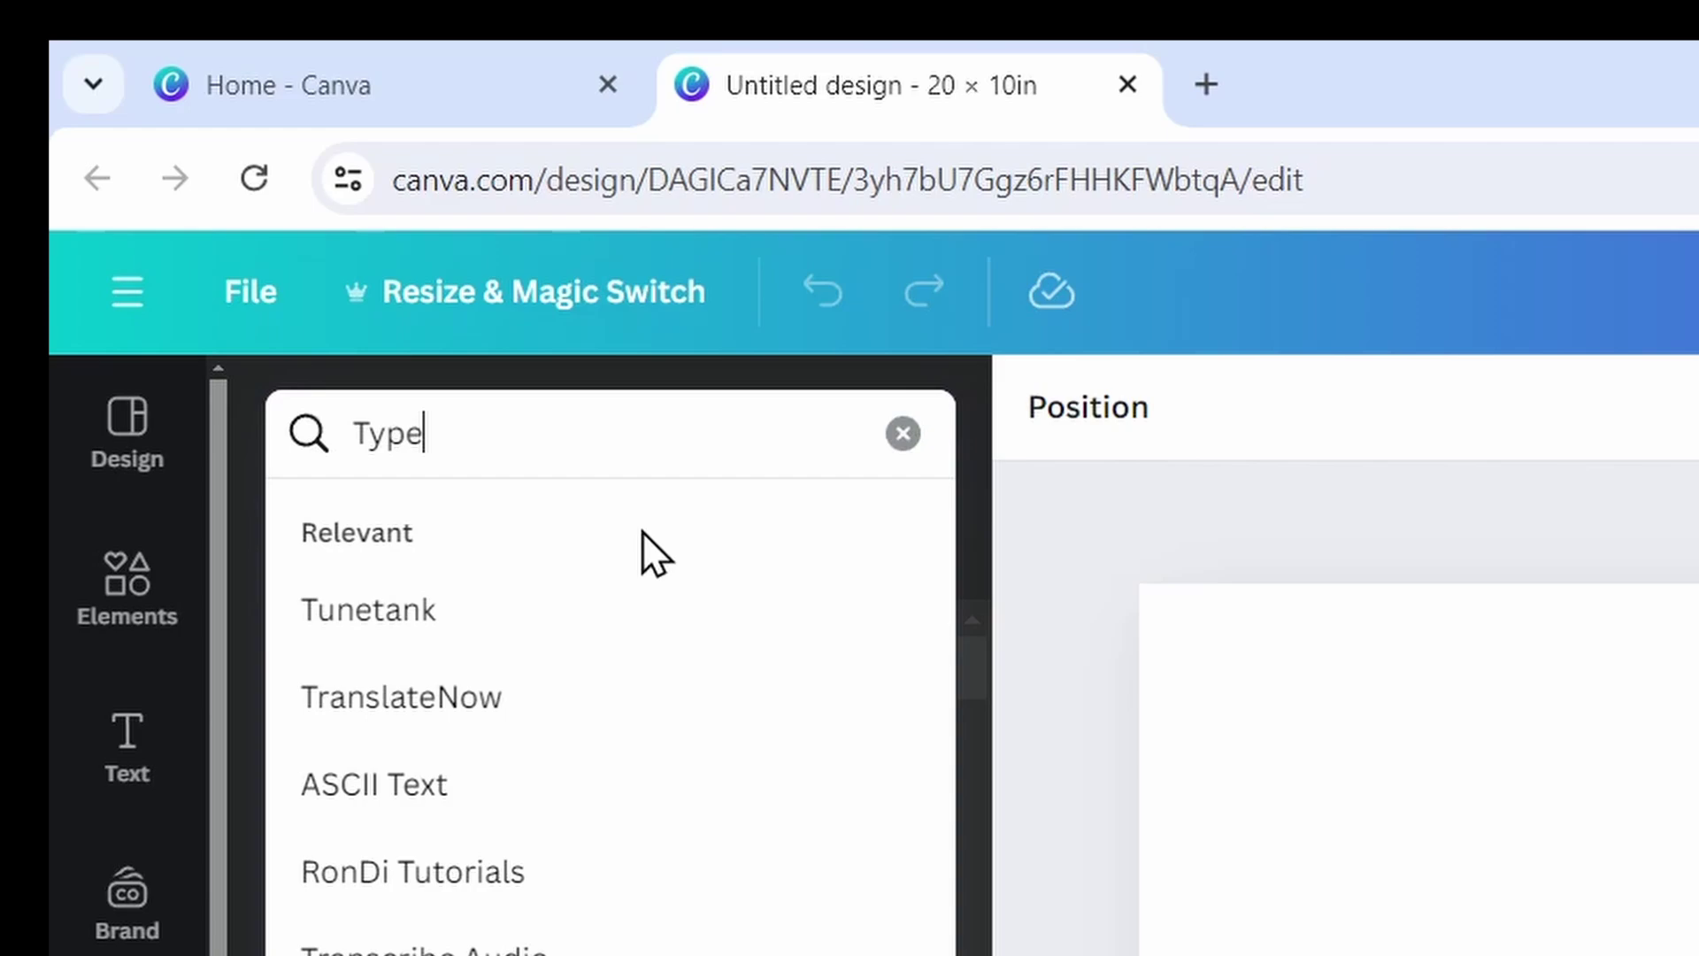
text(Gradient)
key(Return)
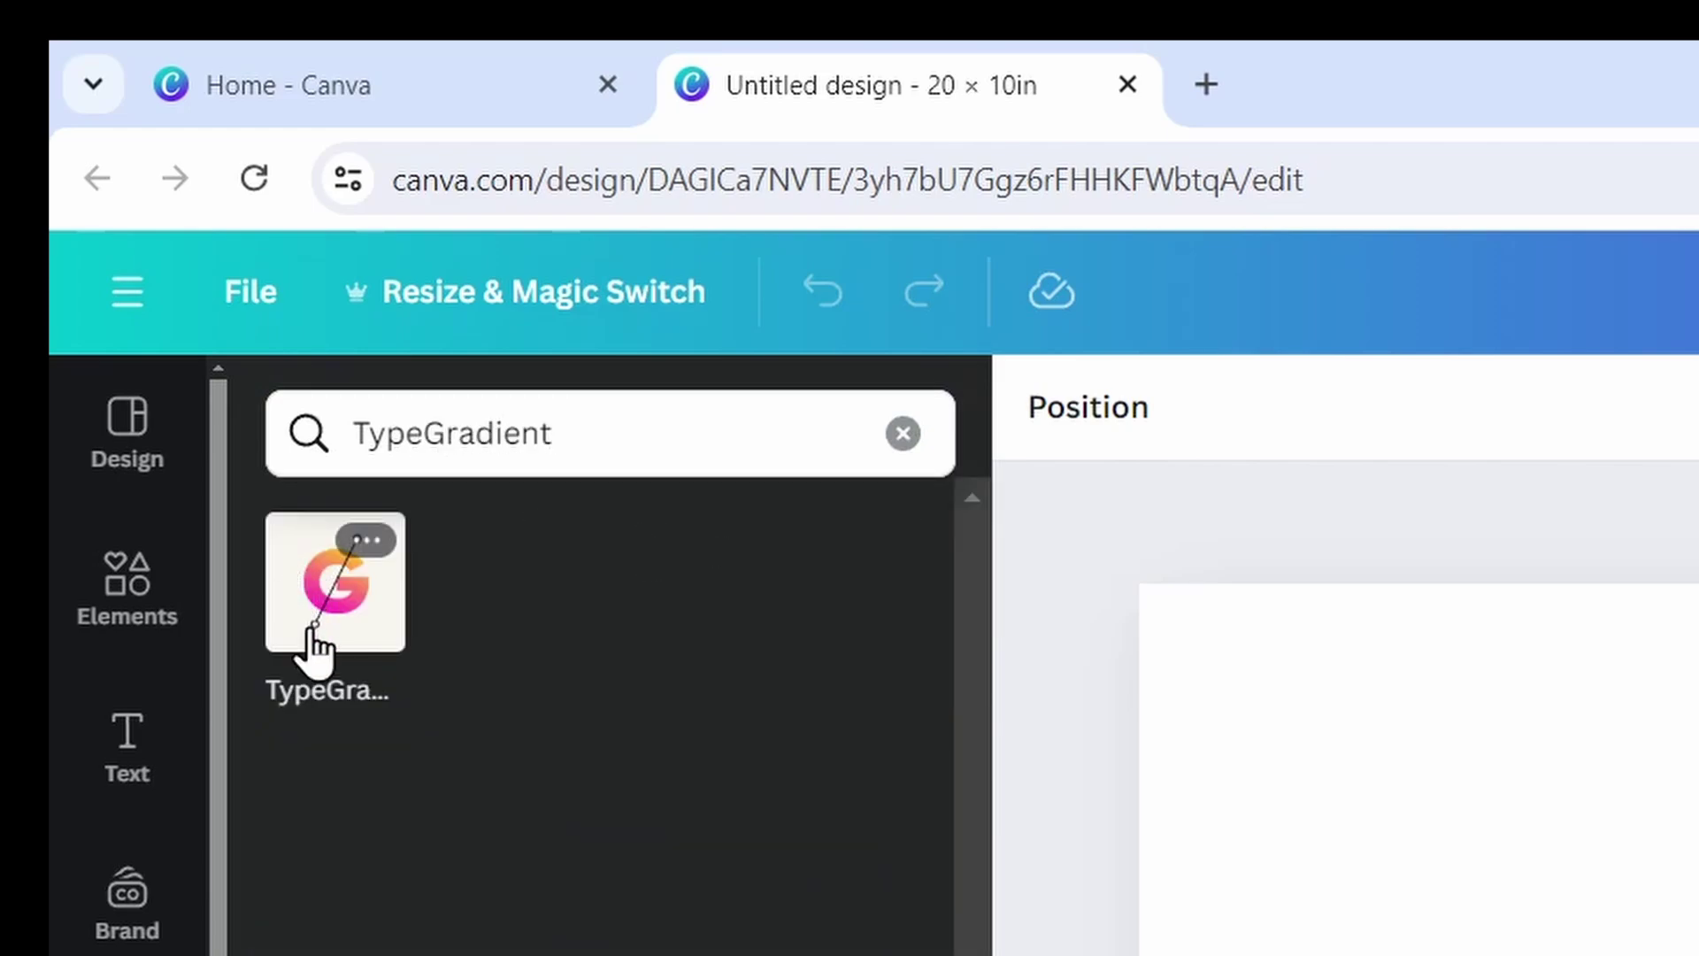
click(382, 611)
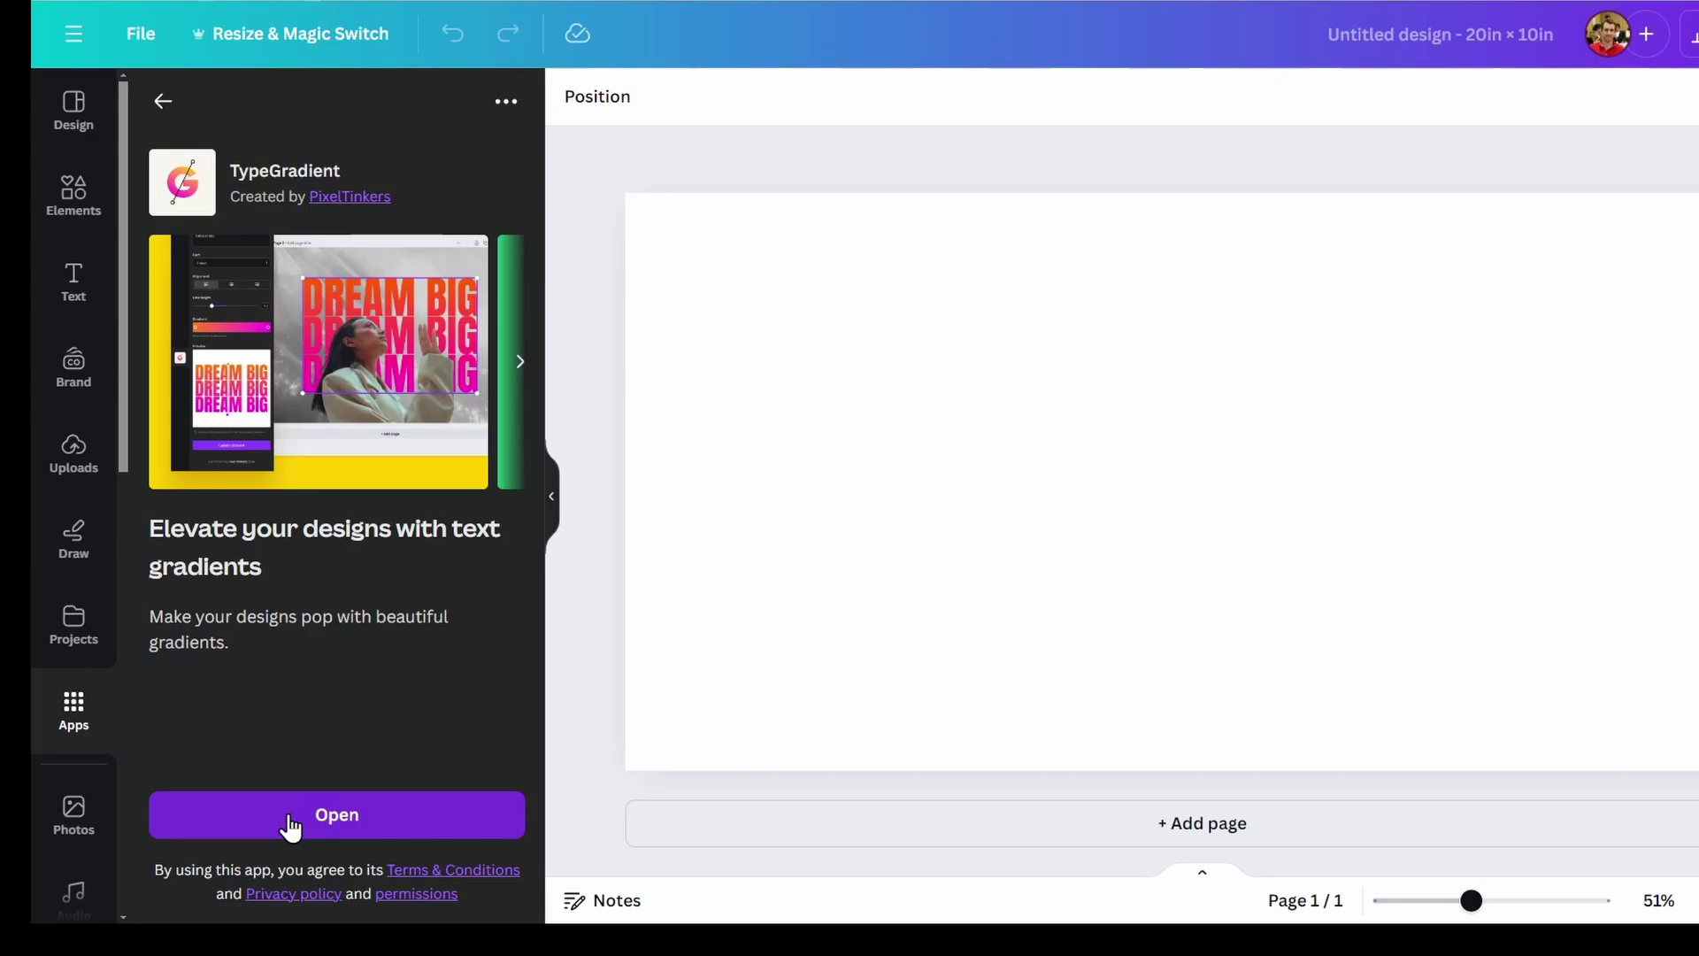
click(352, 823)
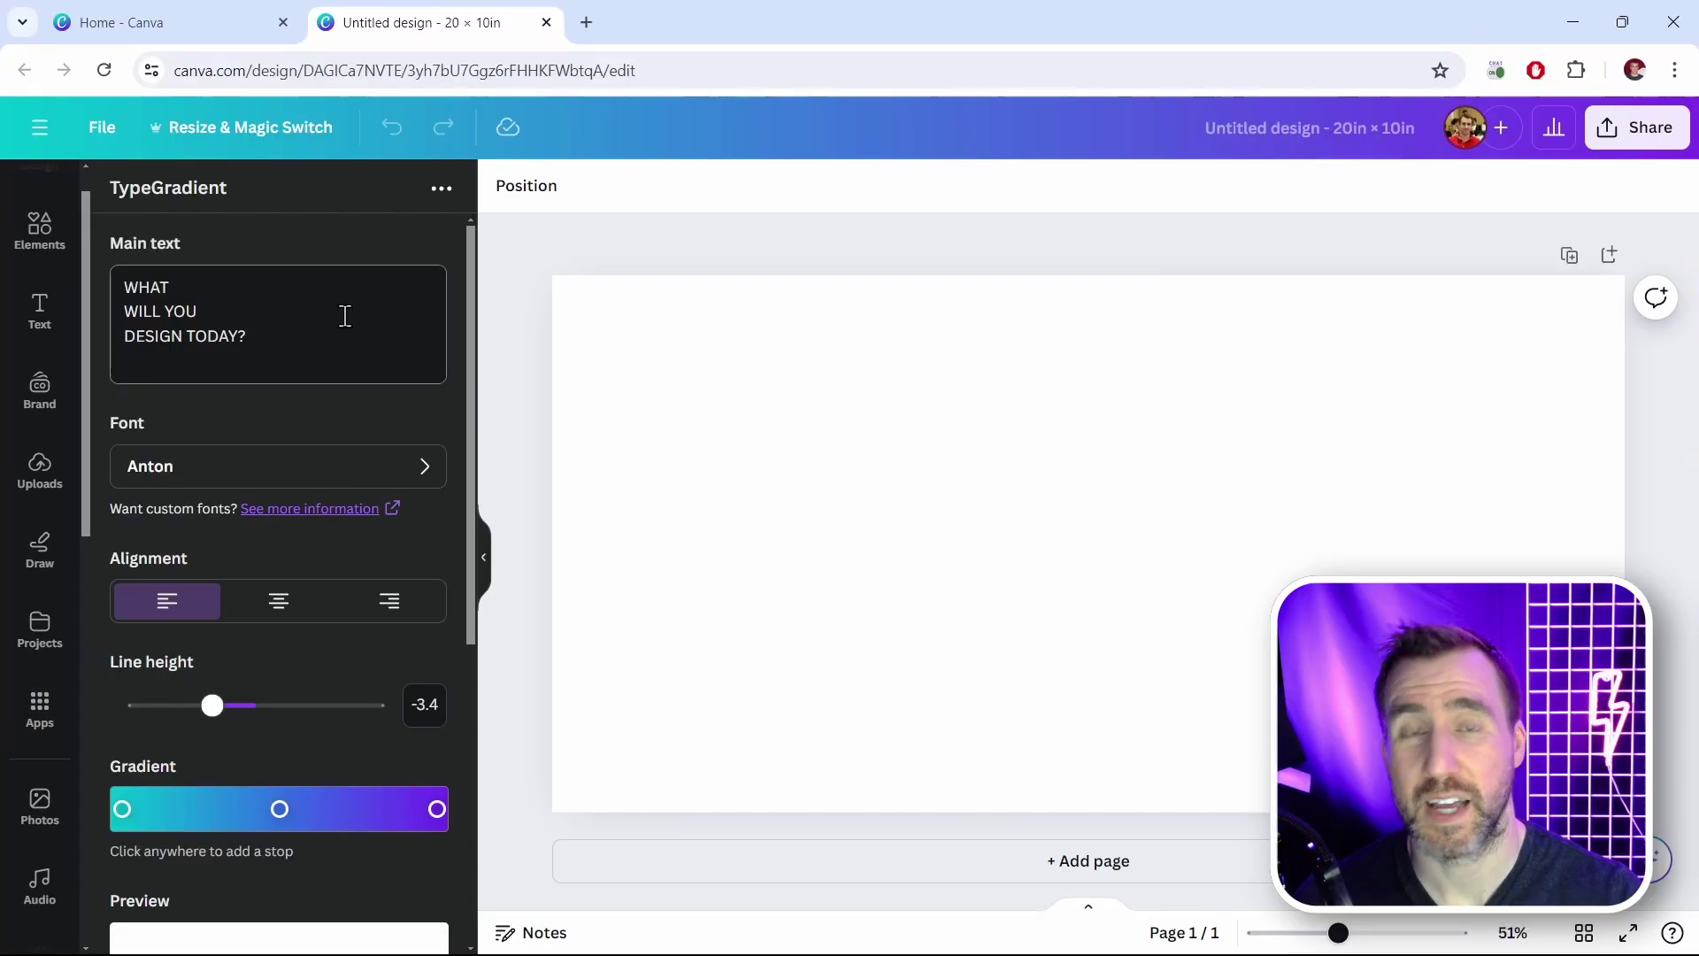
drag(85, 317, 109, 726)
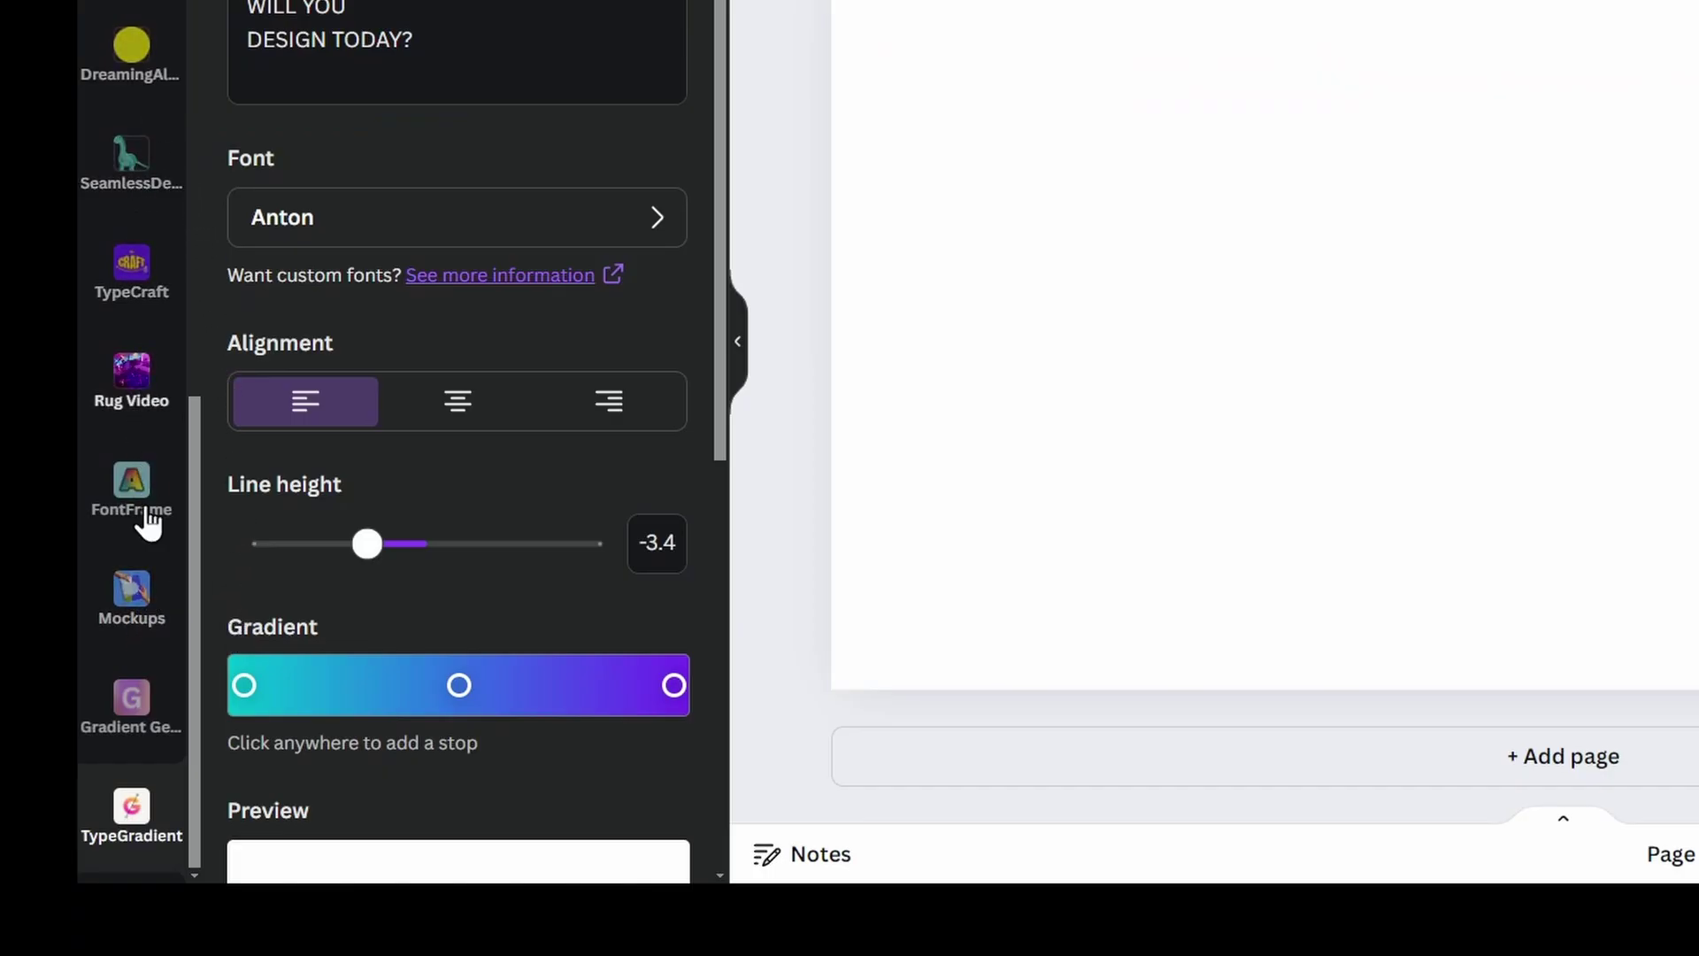
mouse_move(128, 871)
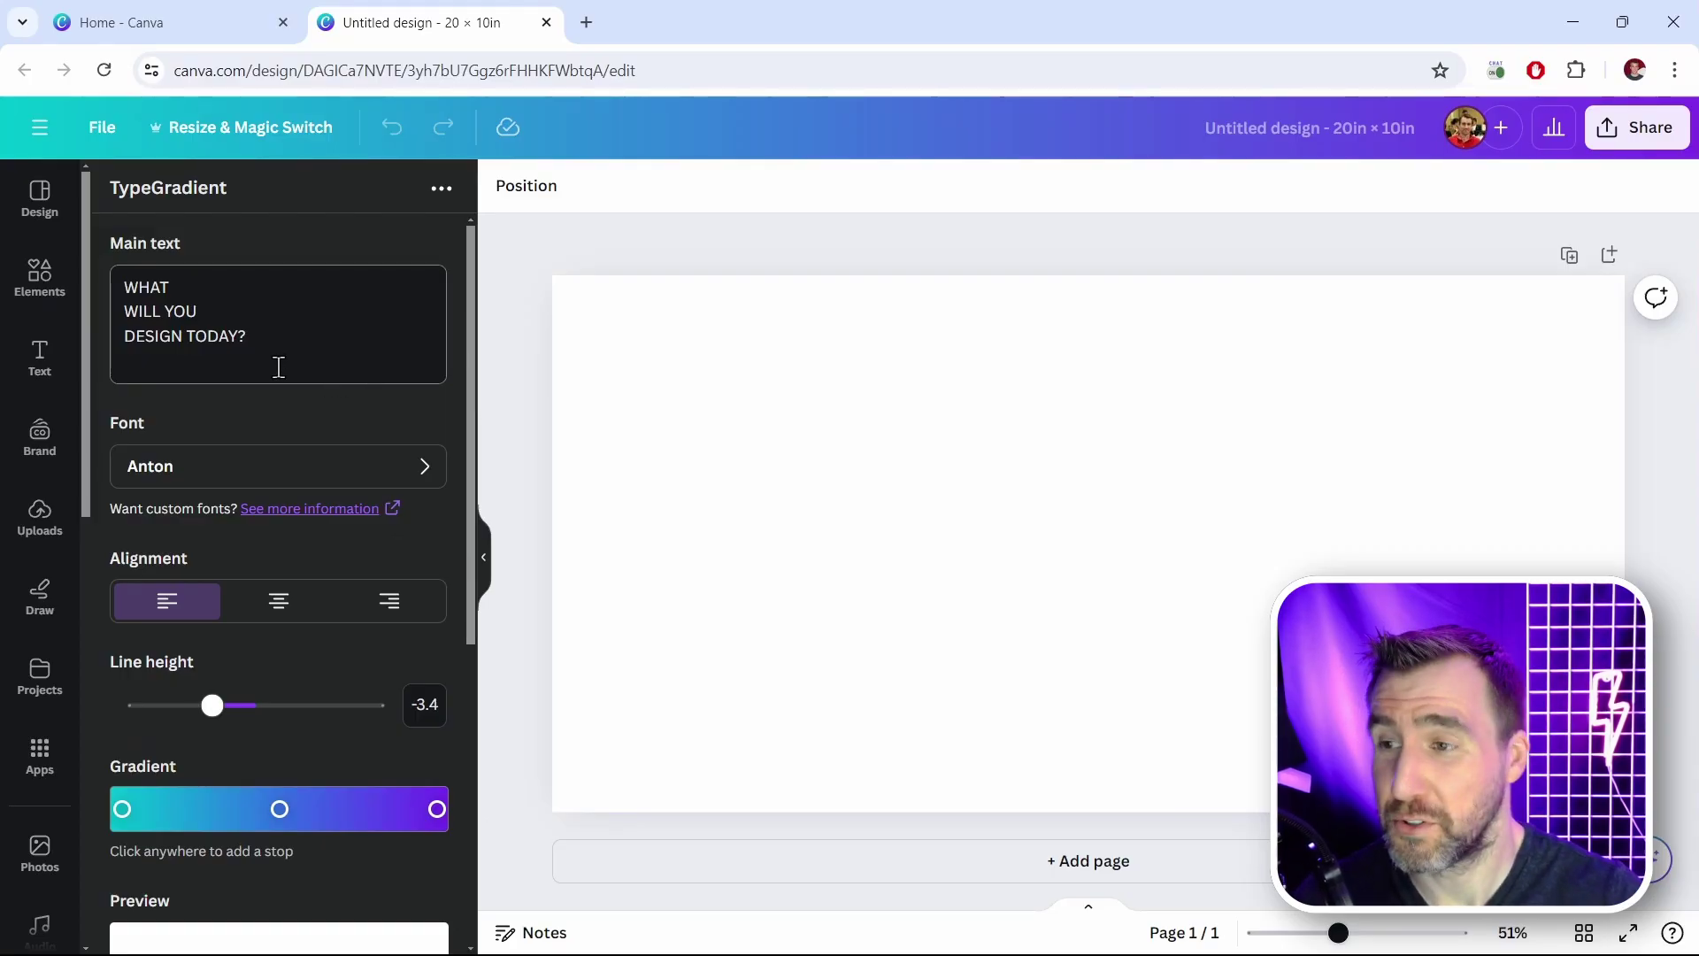
drag(257, 337, 139, 298)
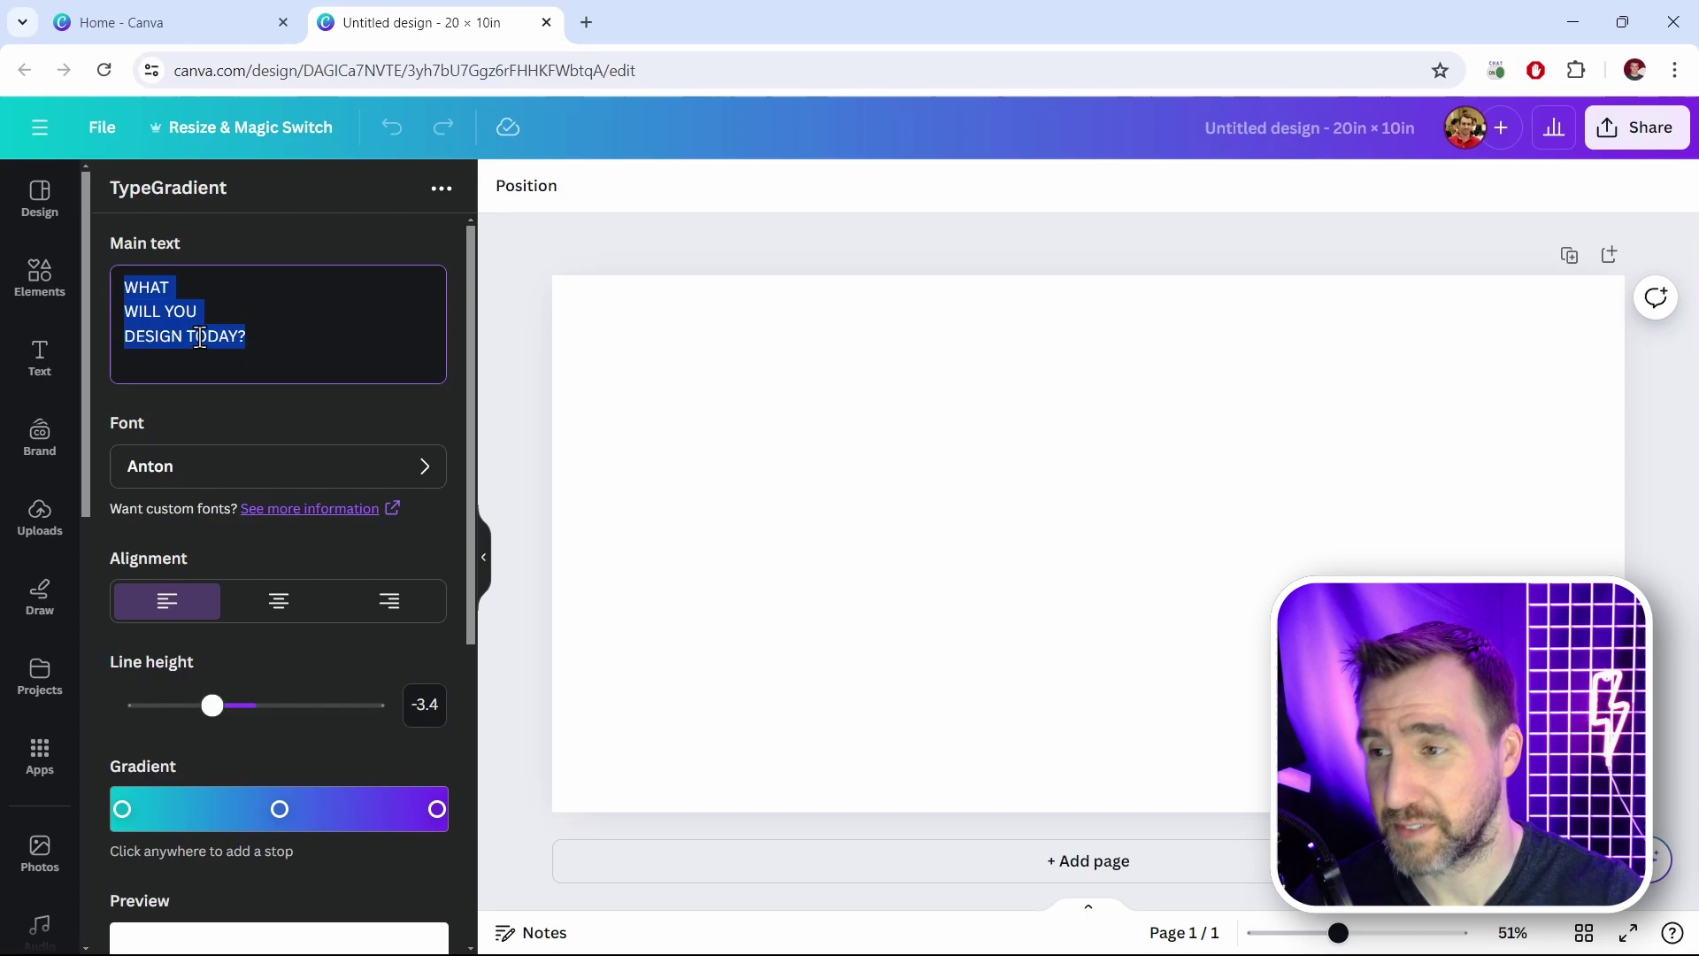
click(294, 351)
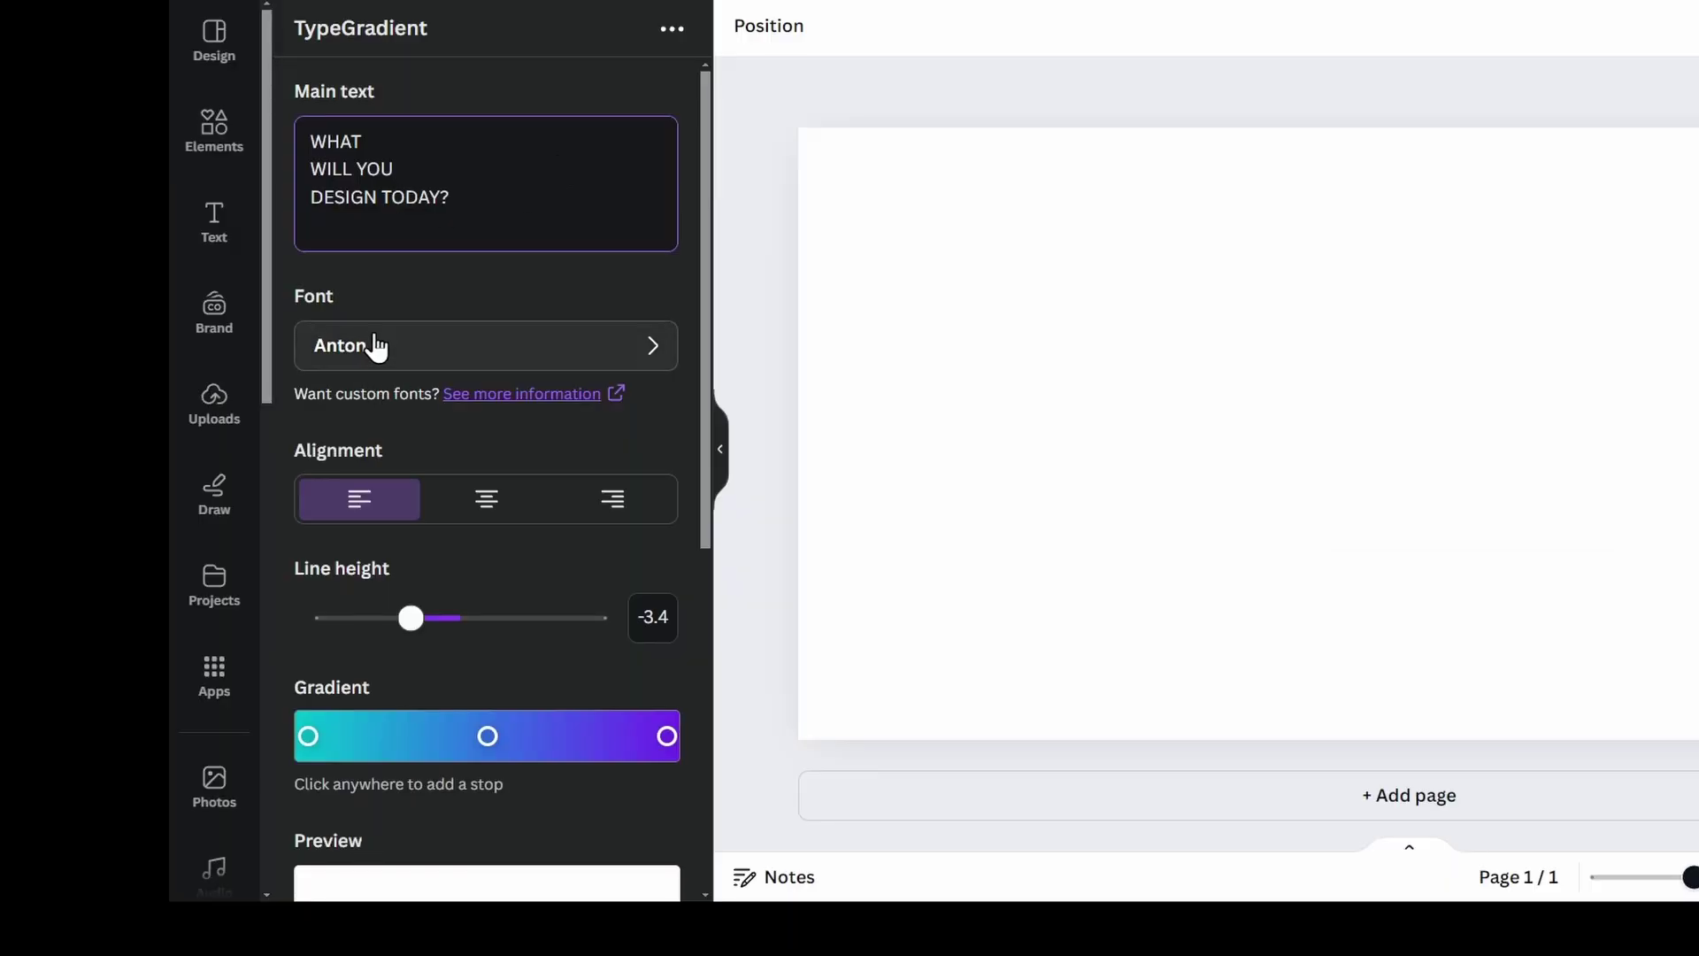
click(647, 354)
scroll(601, 376, down, 3)
scroll(607, 389, down, 12)
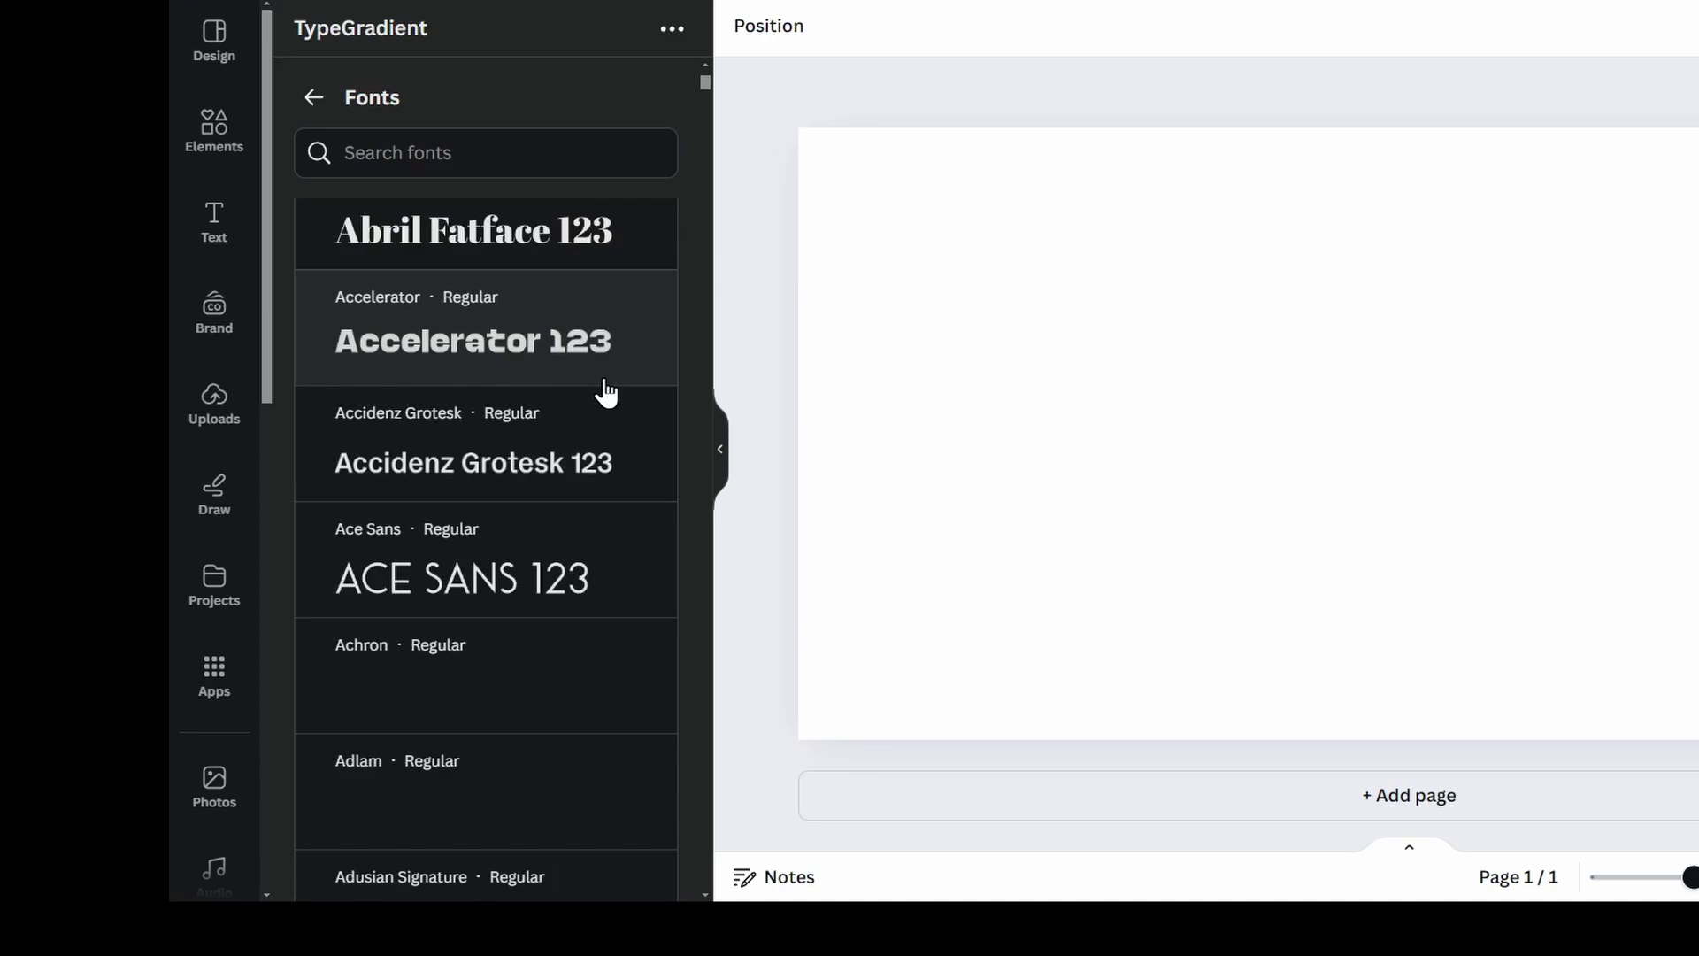
scroll(605, 395, down, 1)
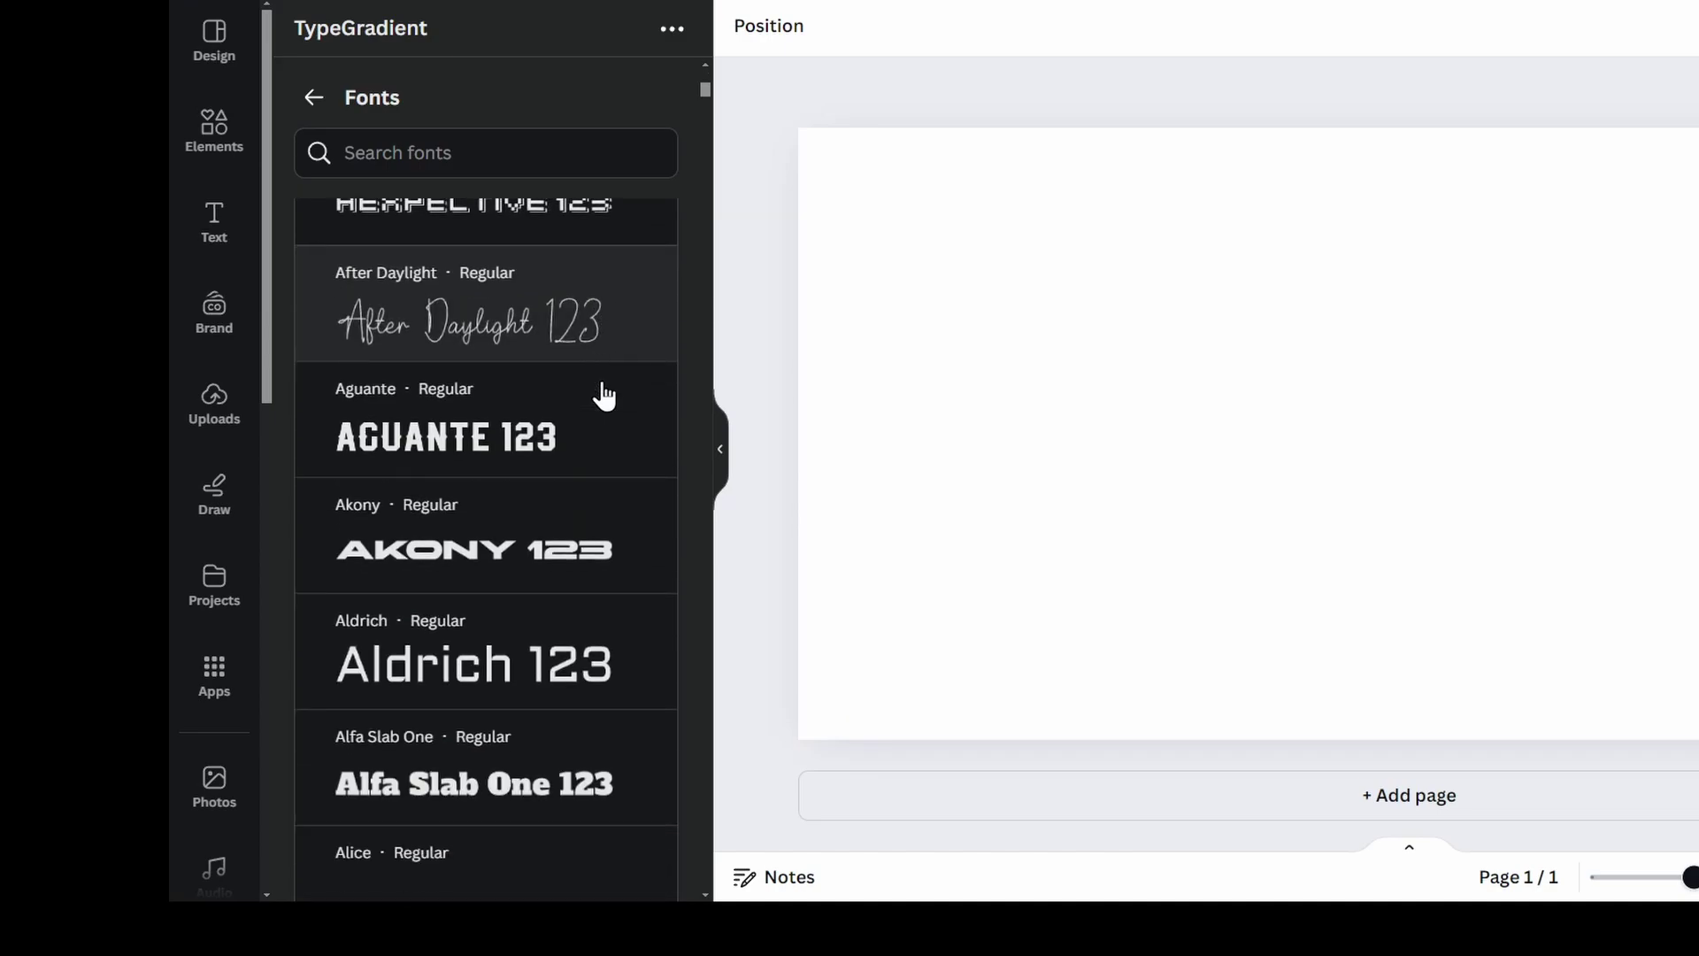
click(457, 155)
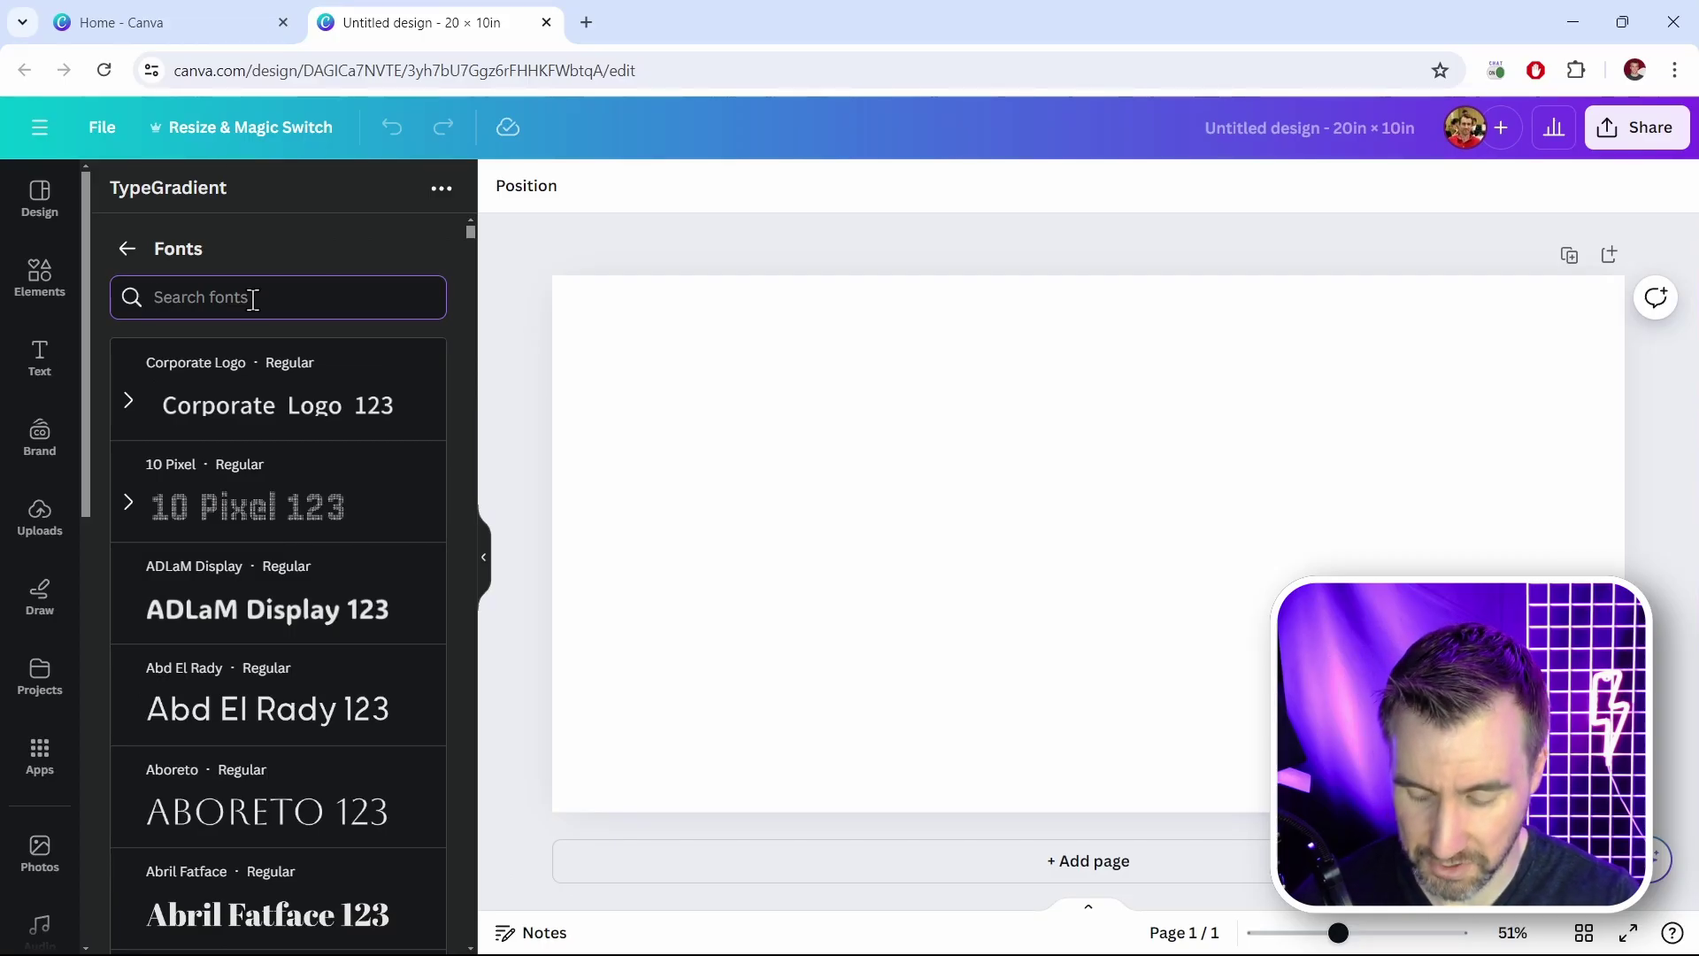
text(anton)
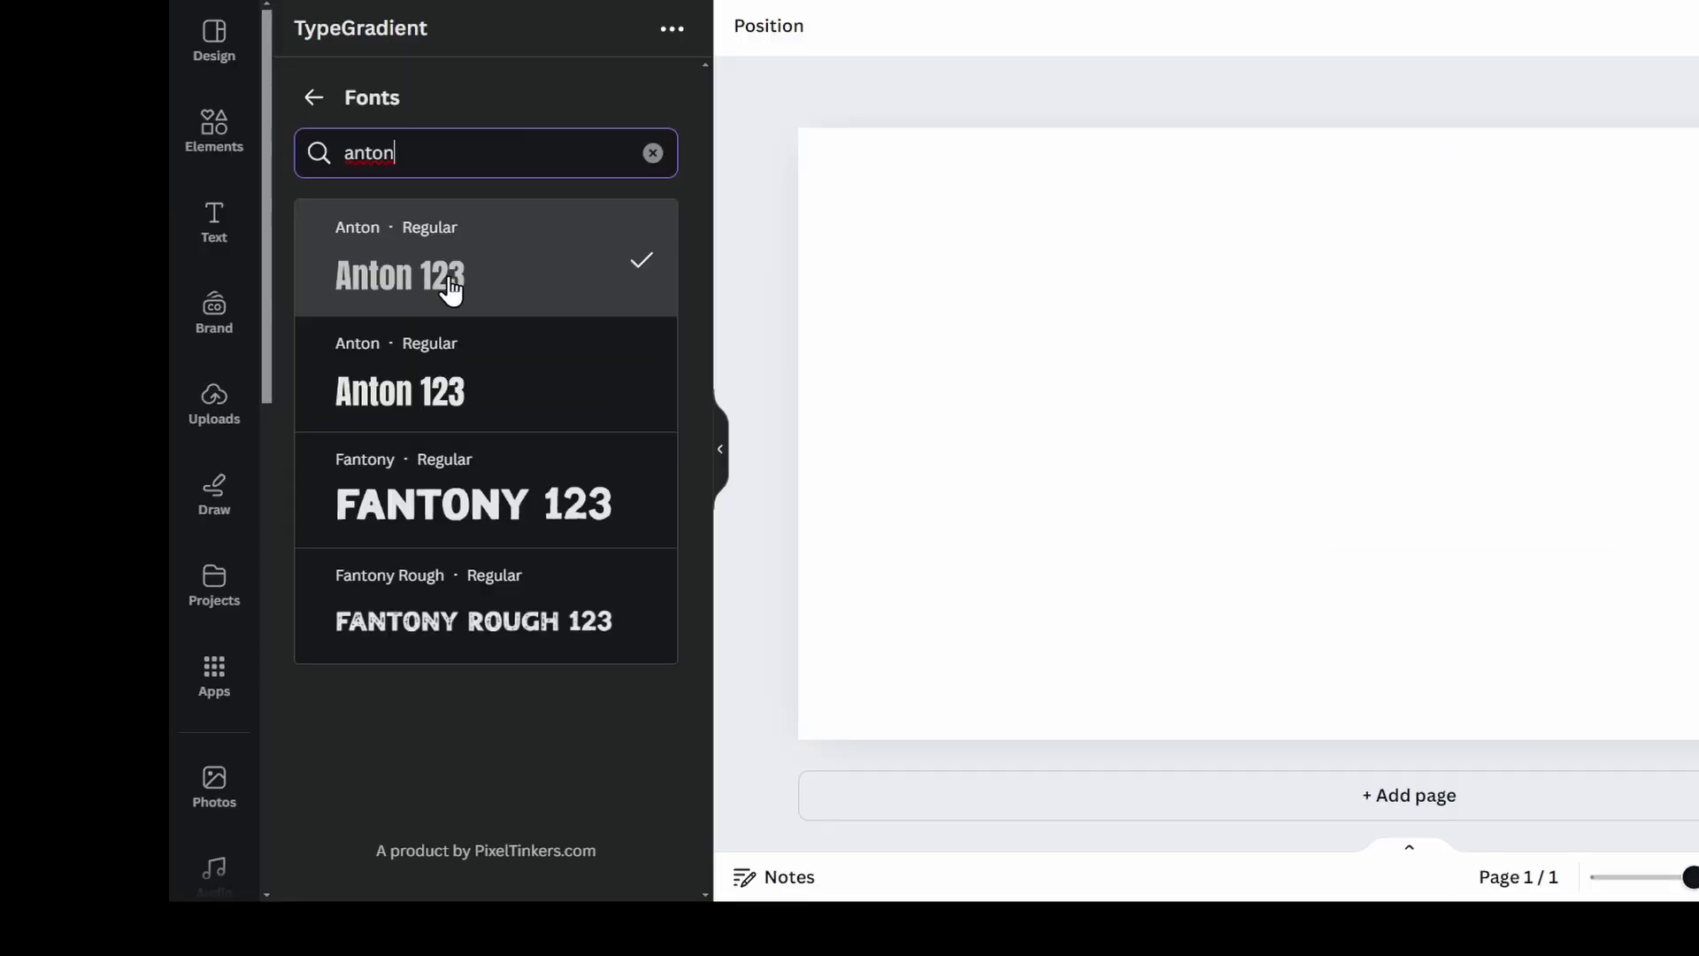
click(450, 287)
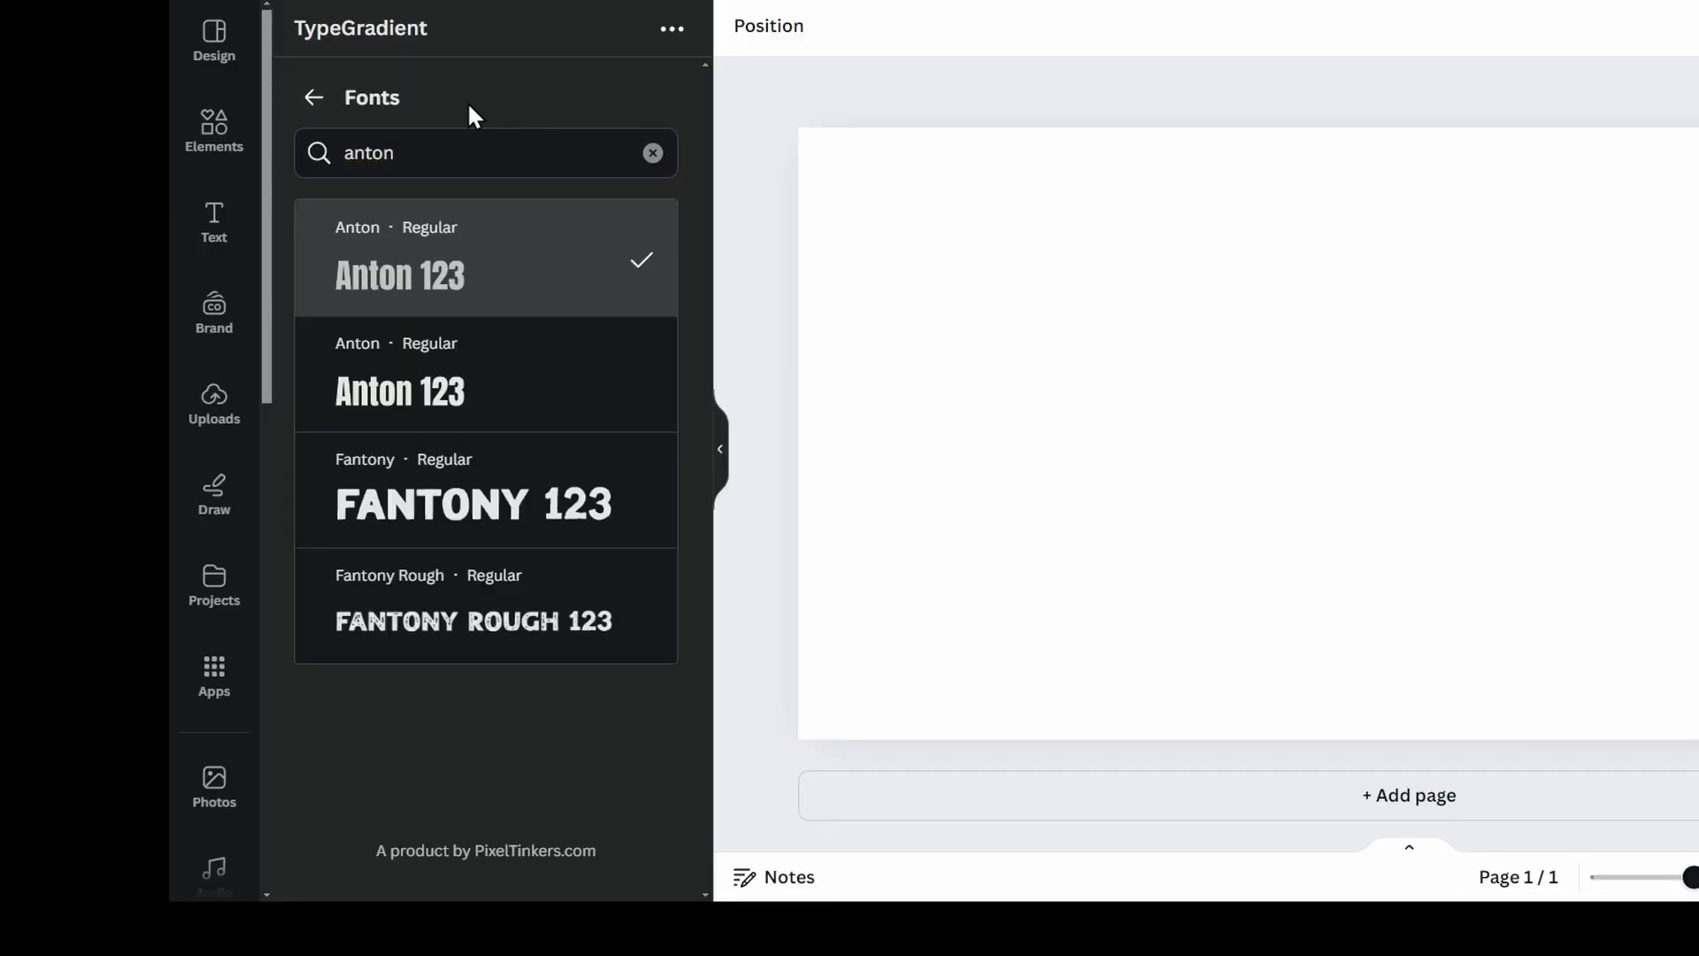
click(315, 102)
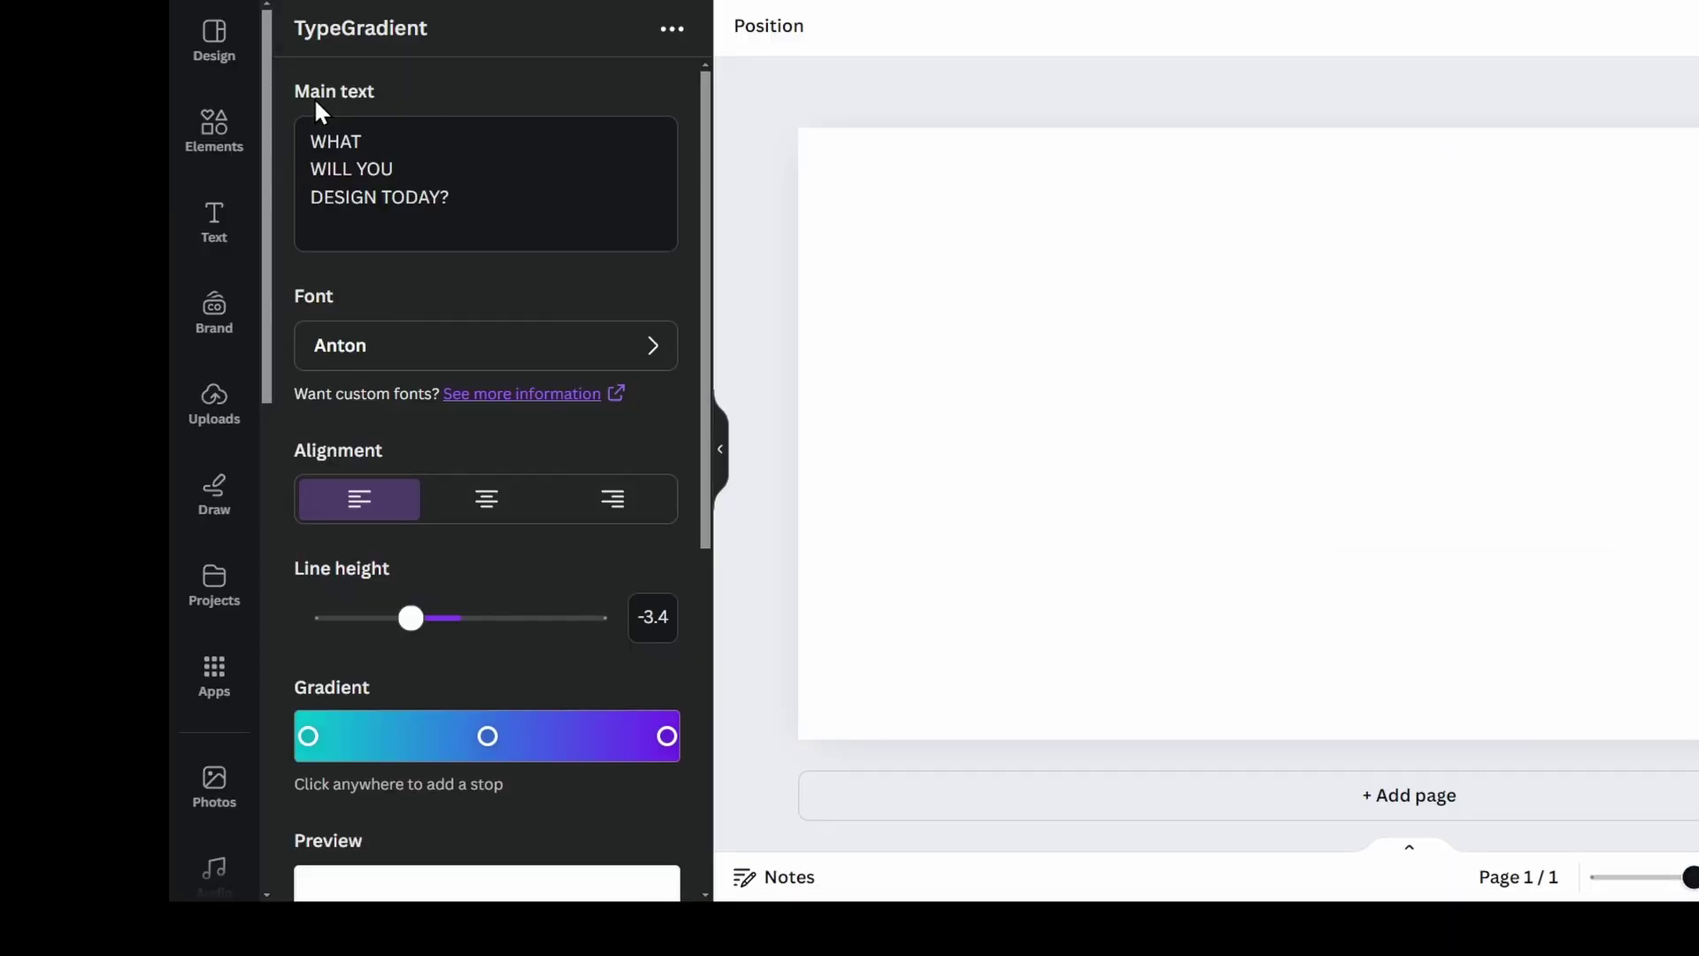
Set the TypeGradient preview to right alignment with a line height of -1.3.
drag(708, 190, 689, 486)
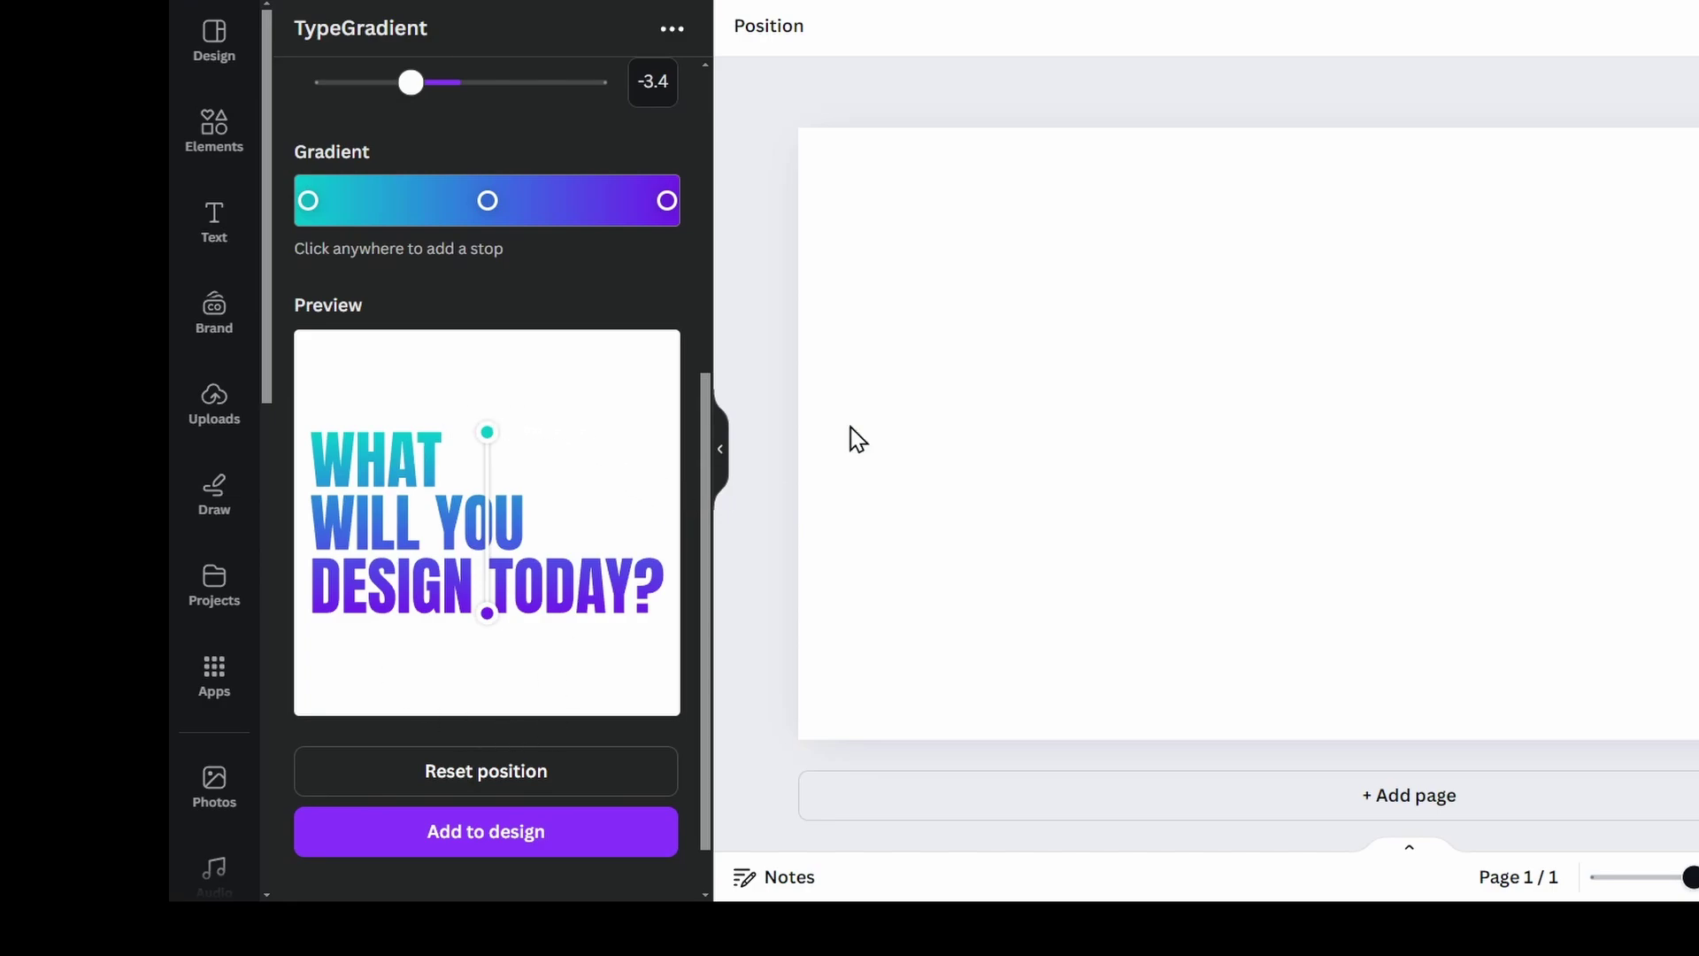
scroll(694, 352, up, 2)
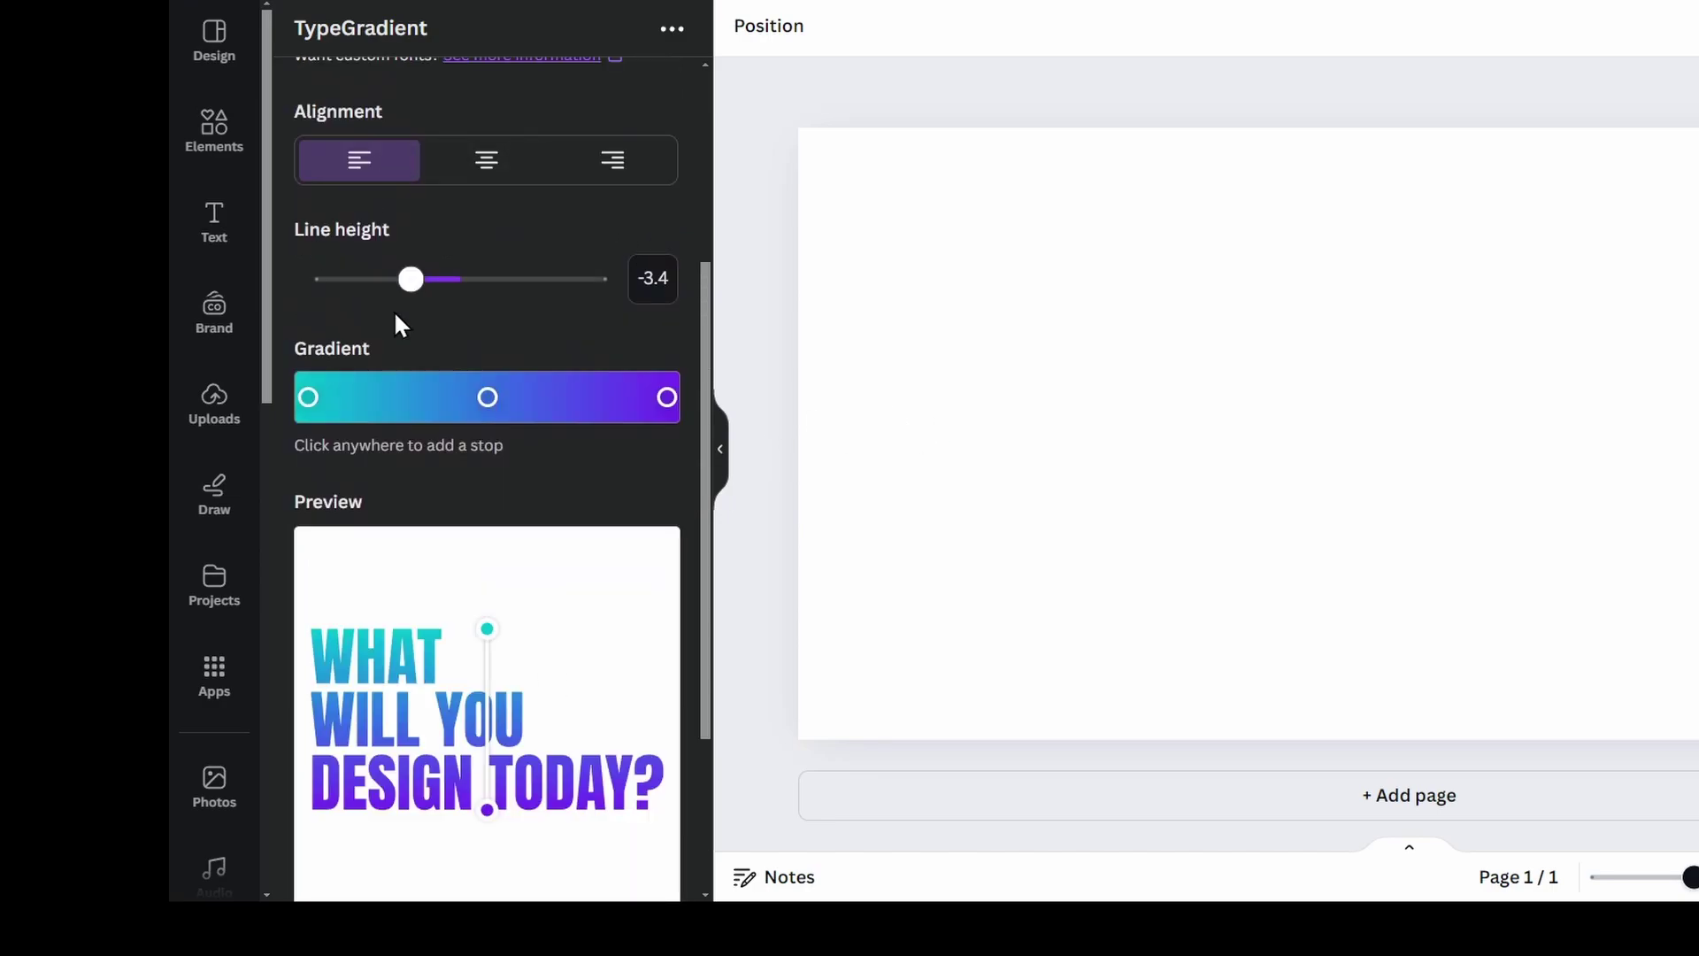
click(491, 167)
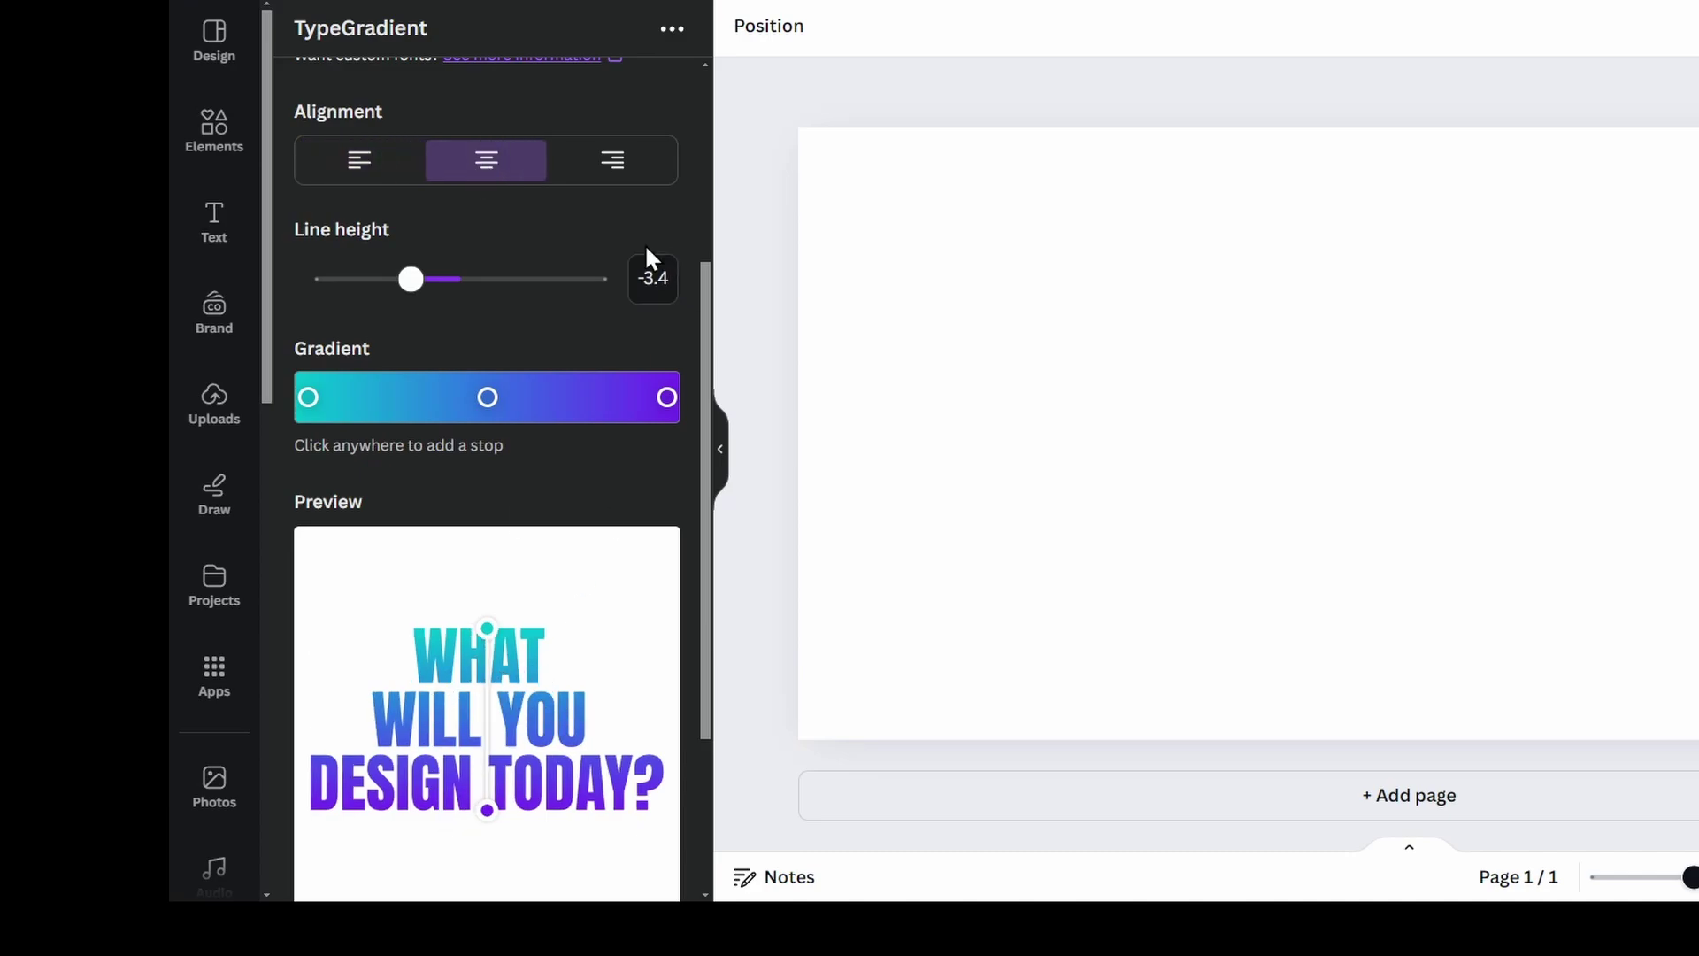
click(612, 165)
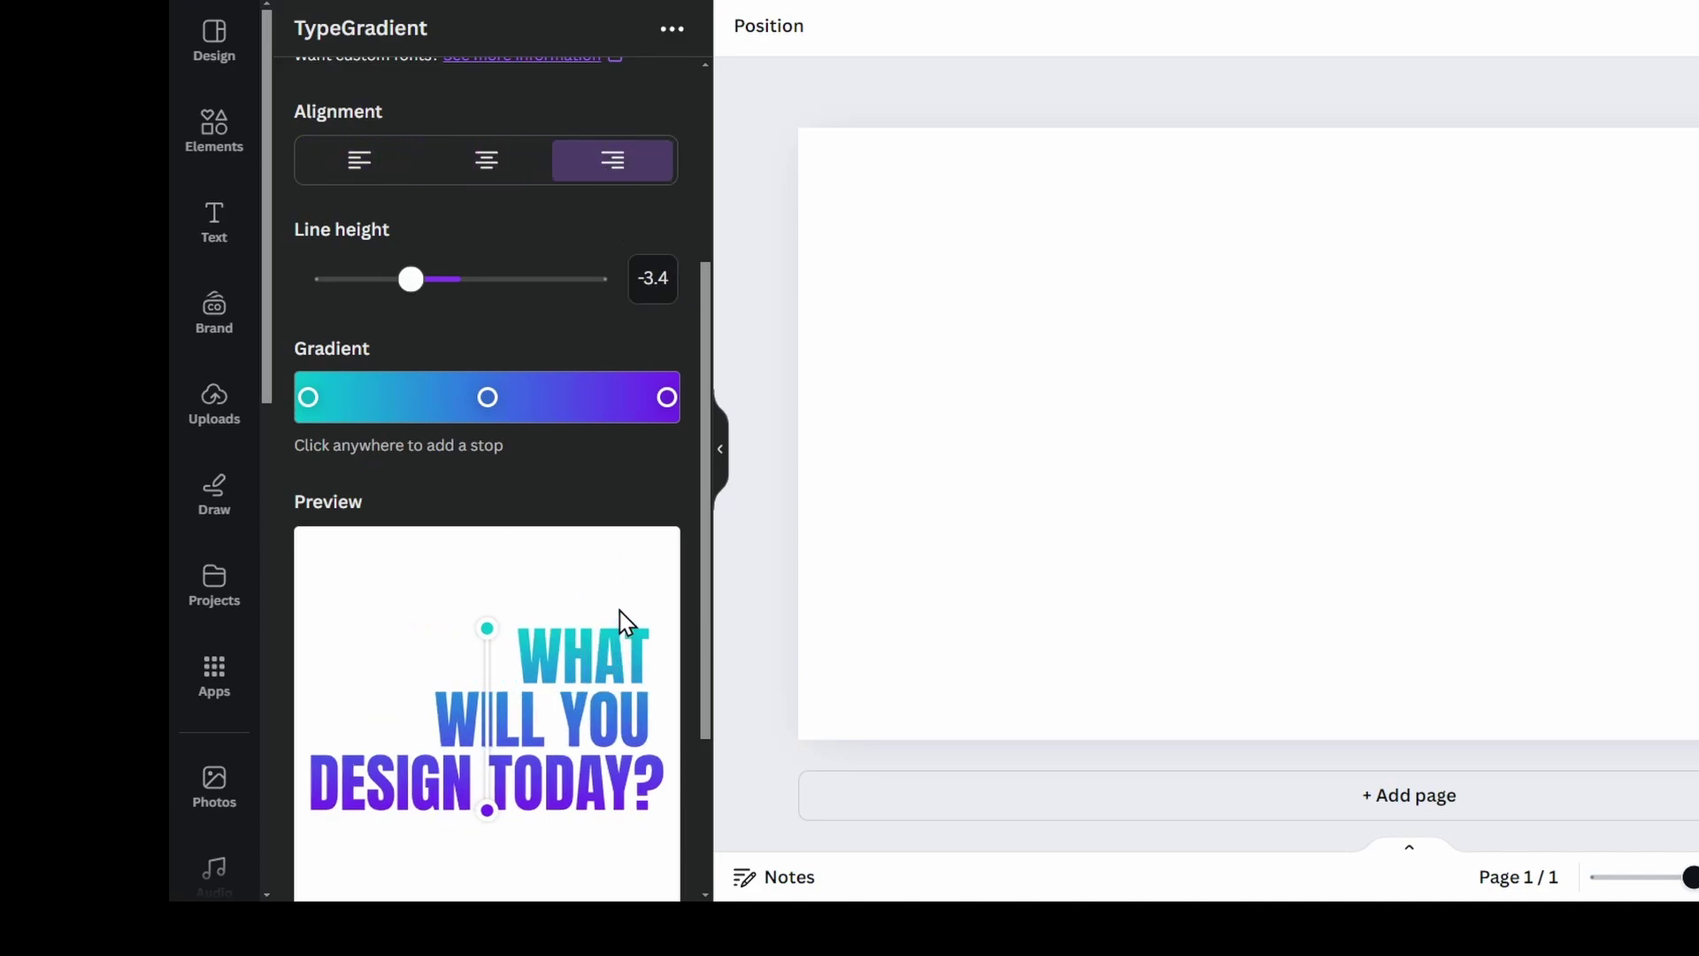
drag(412, 284, 440, 305)
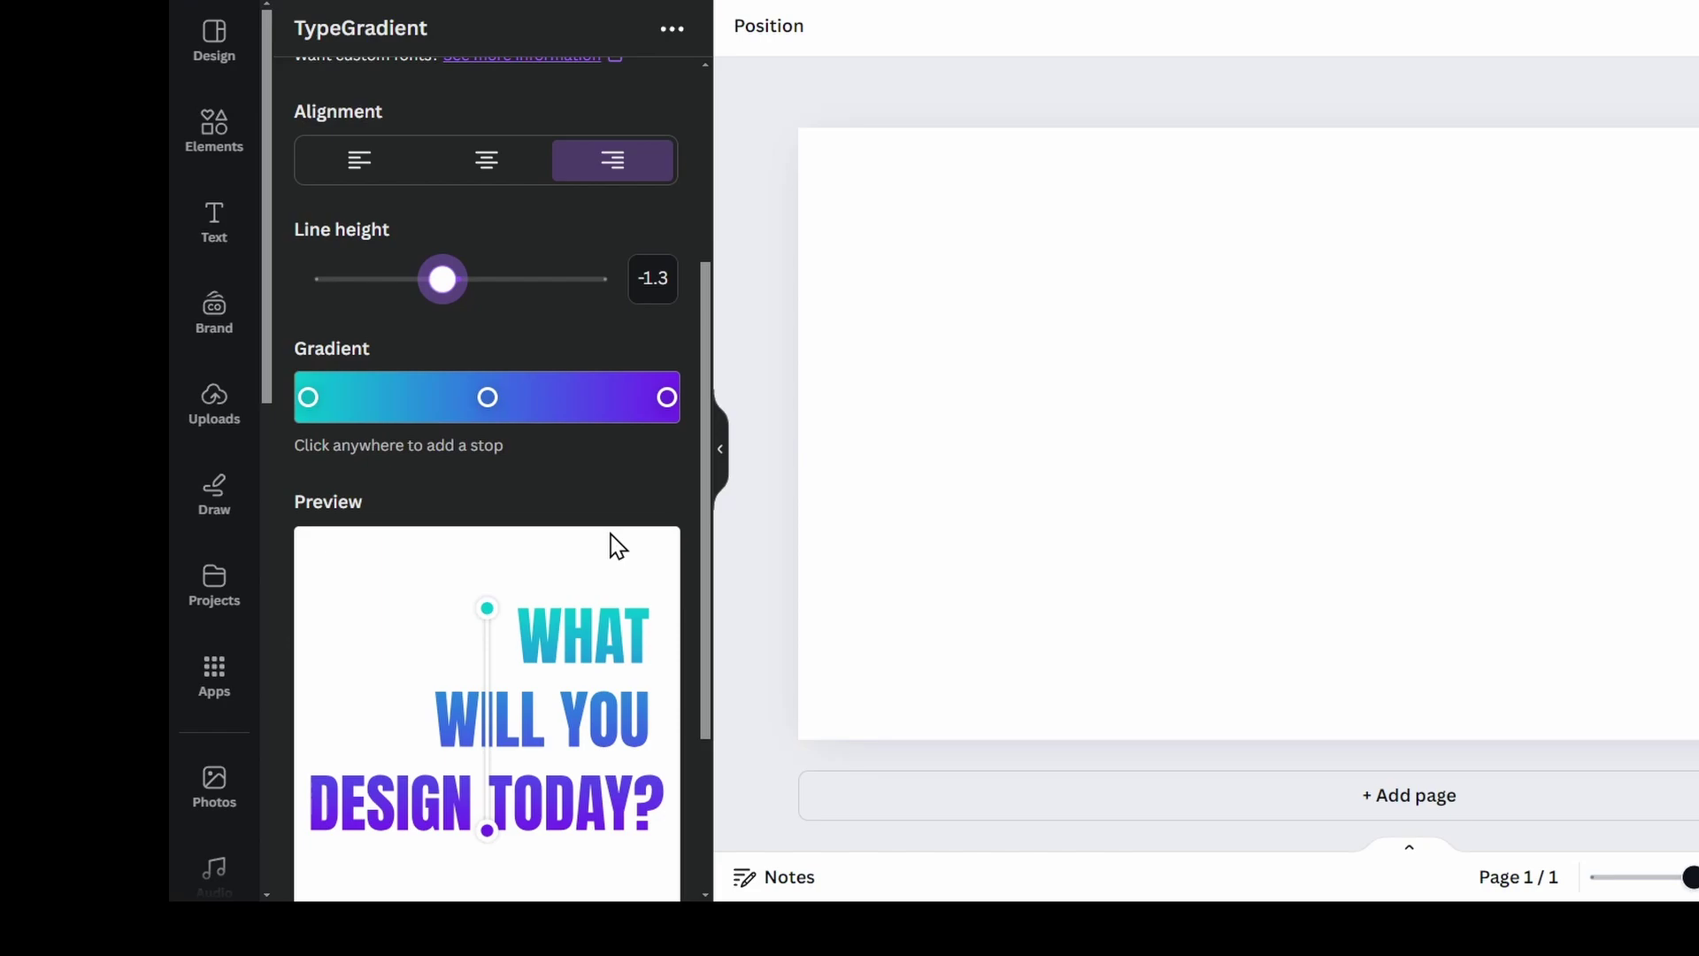
Recolour the gradient stops: last stop darker red, middle stop green, first stop red.
click(667, 399)
click(603, 483)
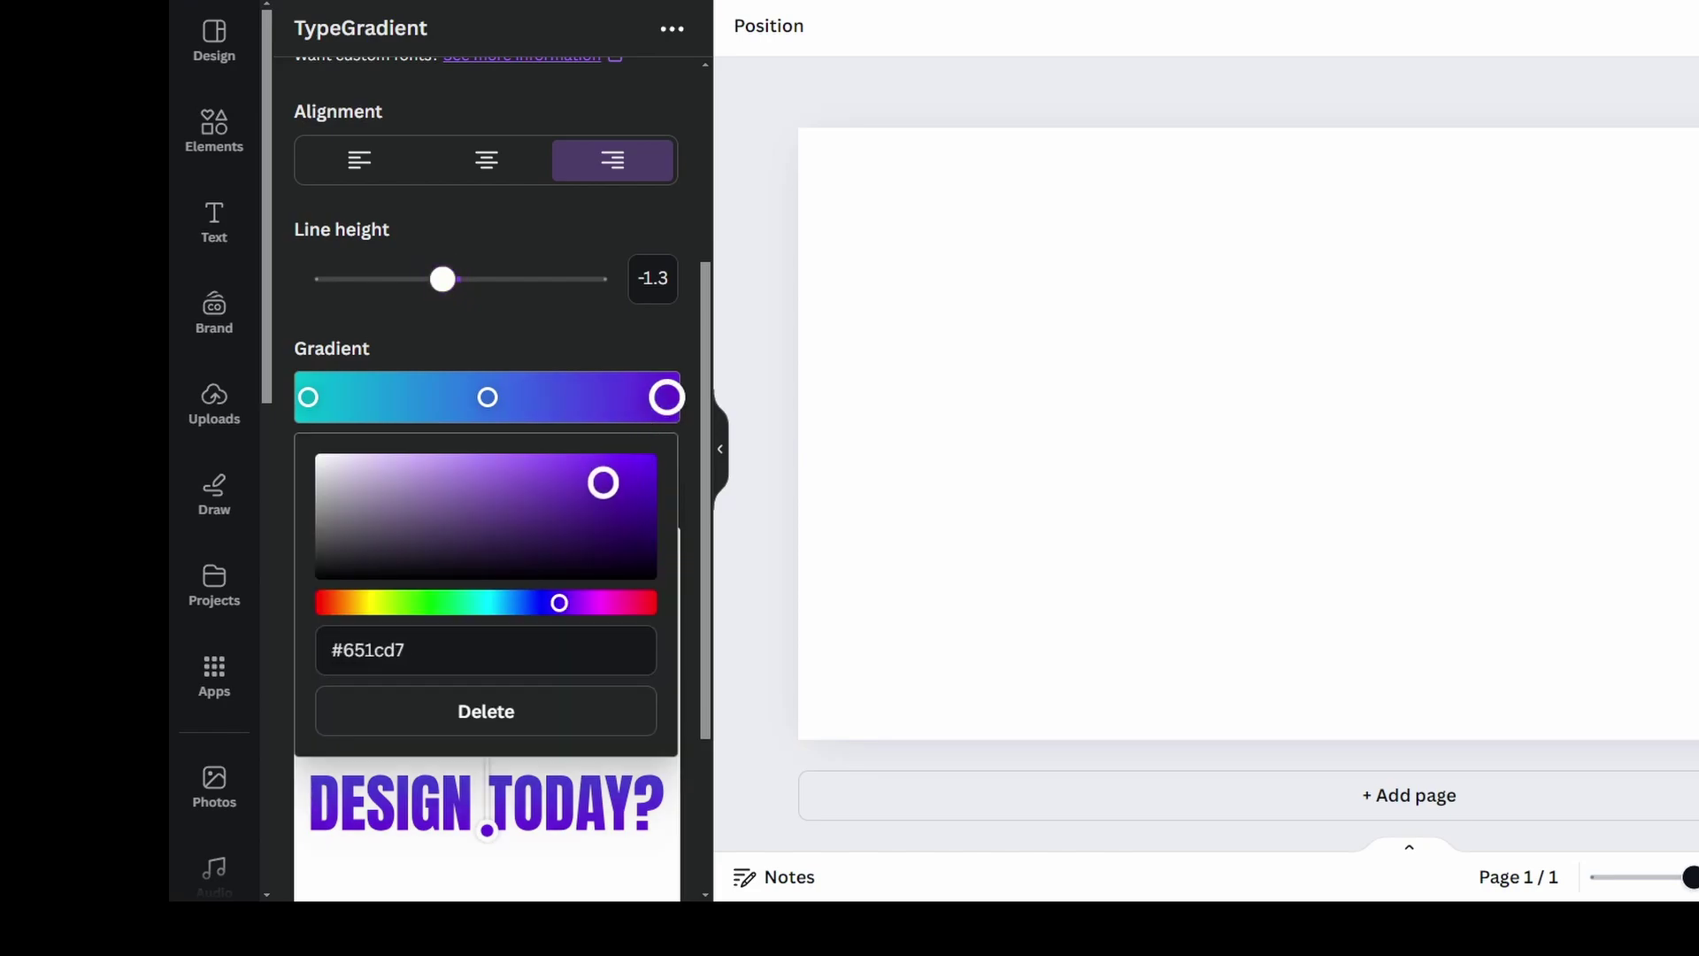
drag(607, 605, 622, 603)
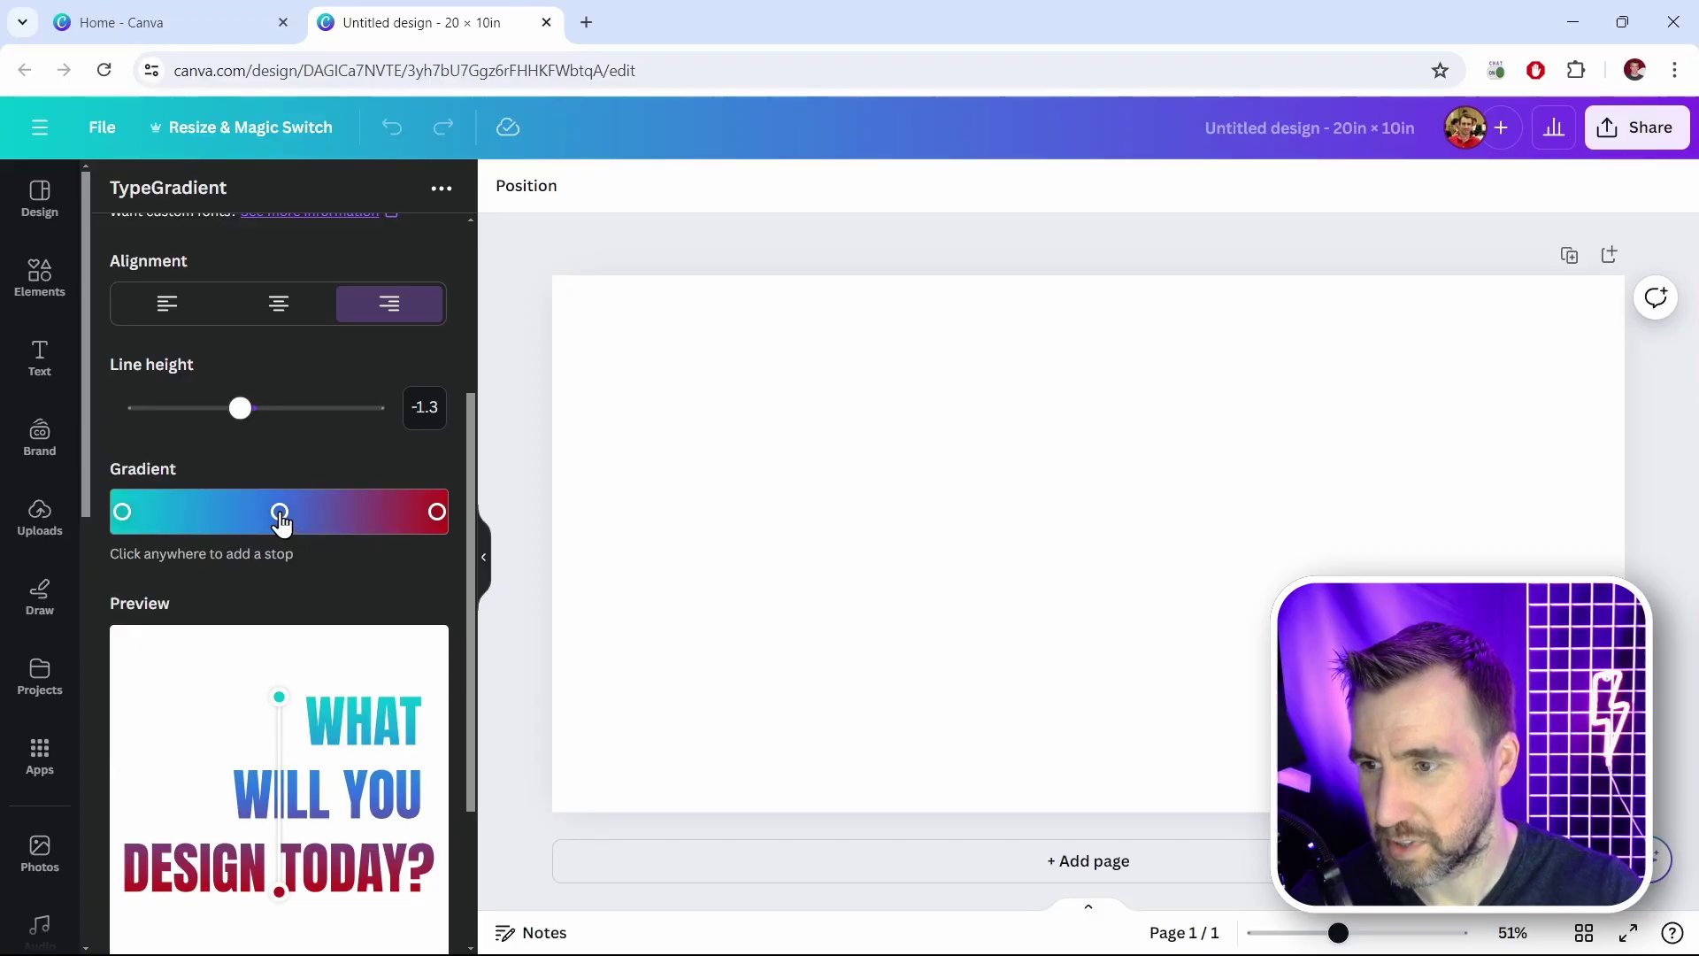
click(487, 397)
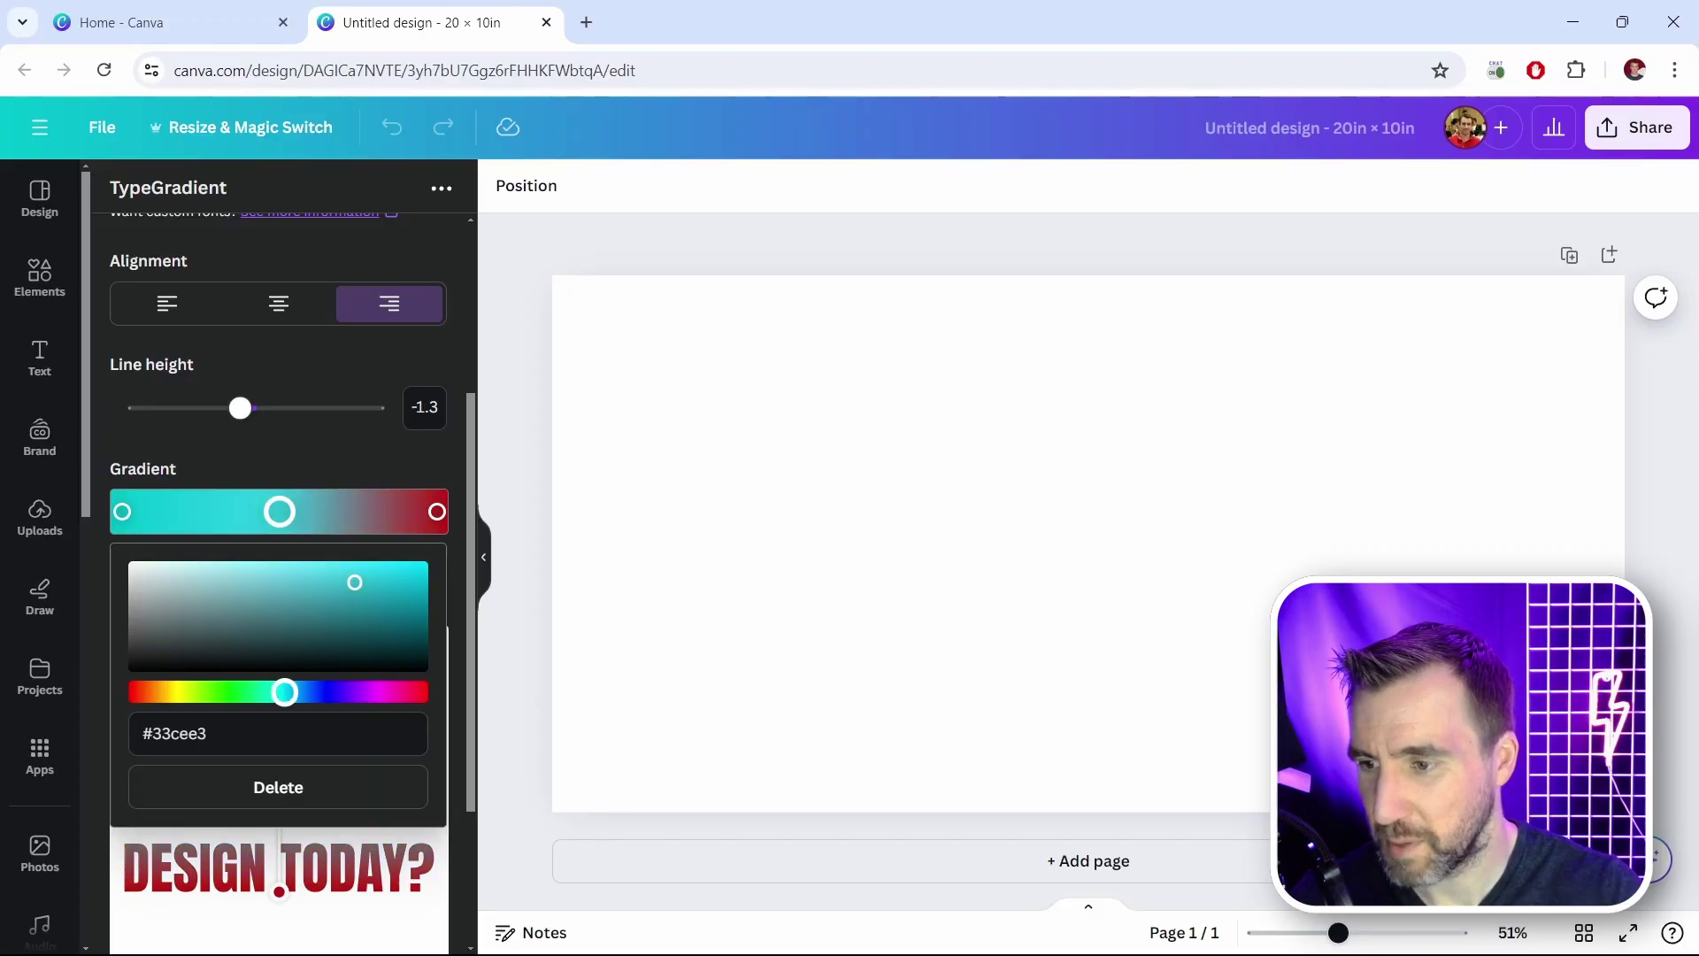
drag(284, 692, 247, 691)
click(122, 511)
drag(405, 691, 416, 691)
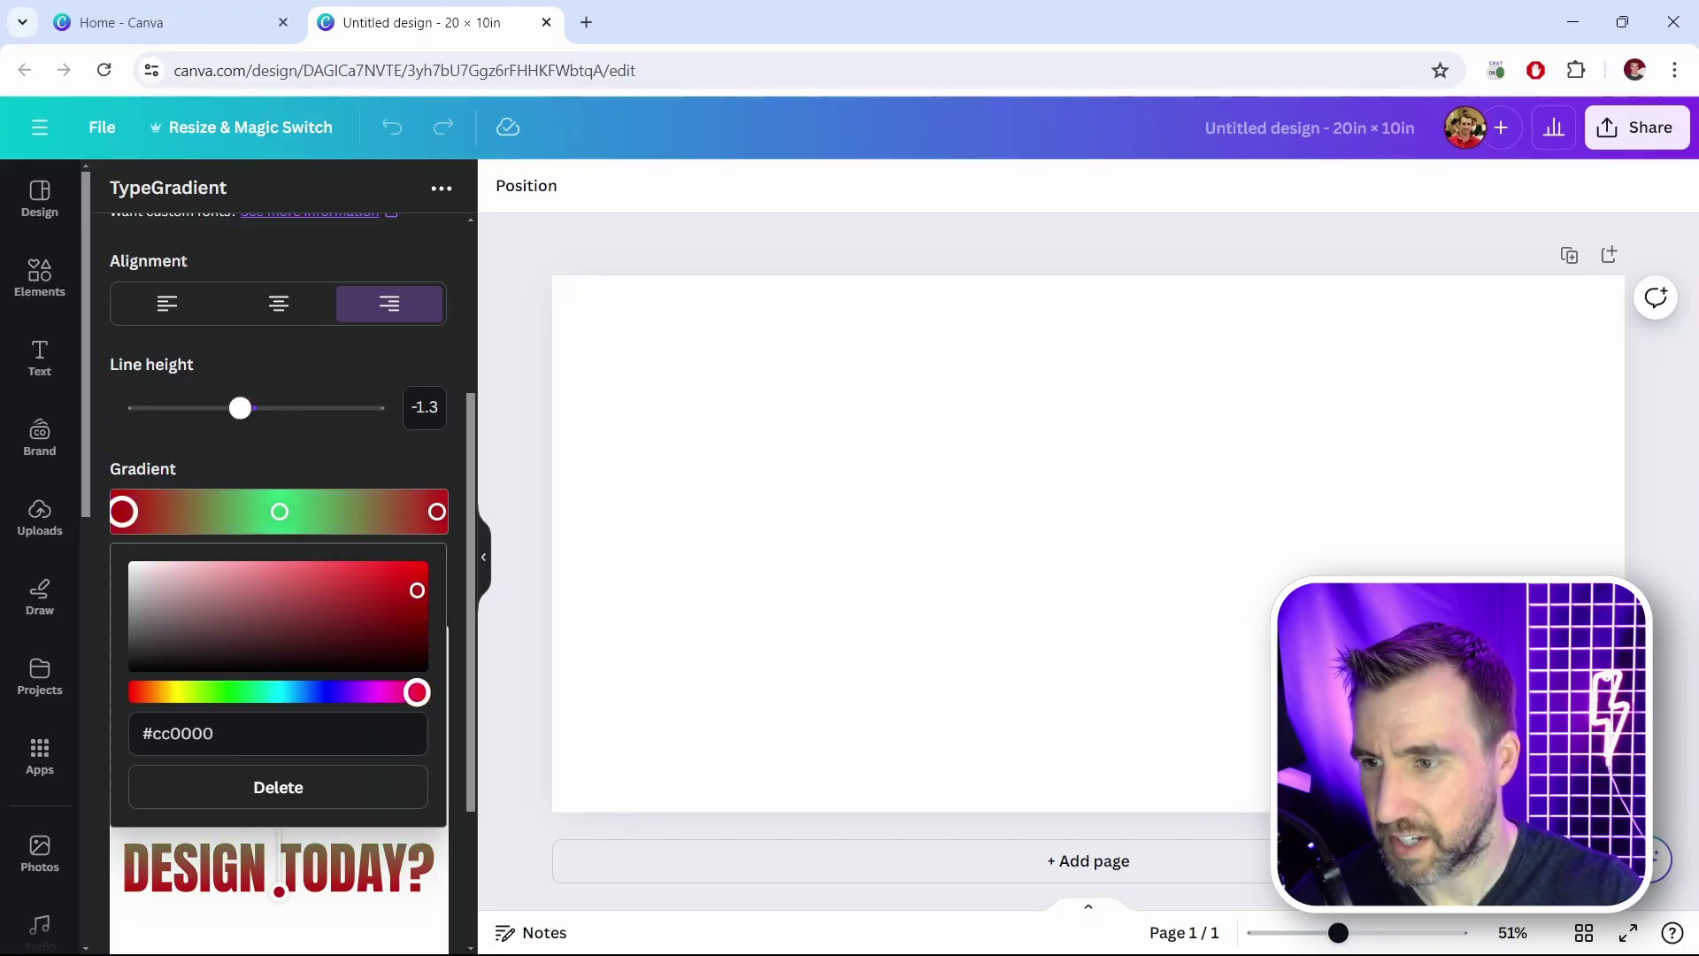
Add an orange gradient stop, remove the green stop, and reposition the orange one.
scroll(410, 532, down, 2)
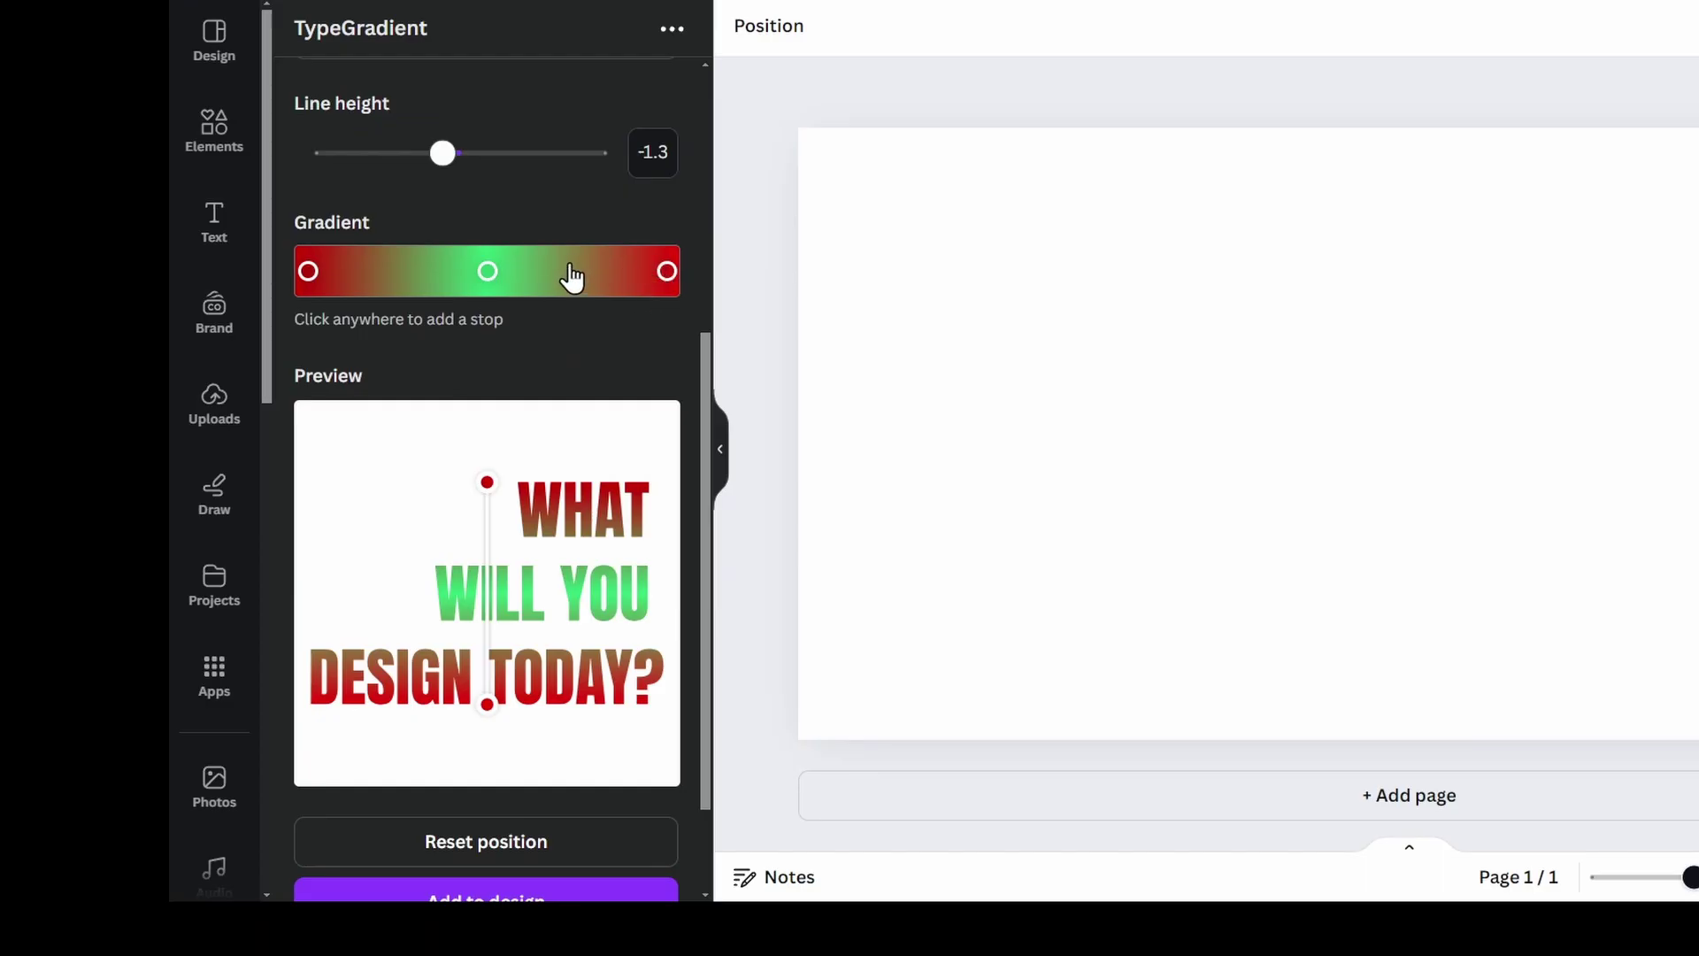
click(571, 272)
drag(380, 478, 345, 477)
click(503, 290)
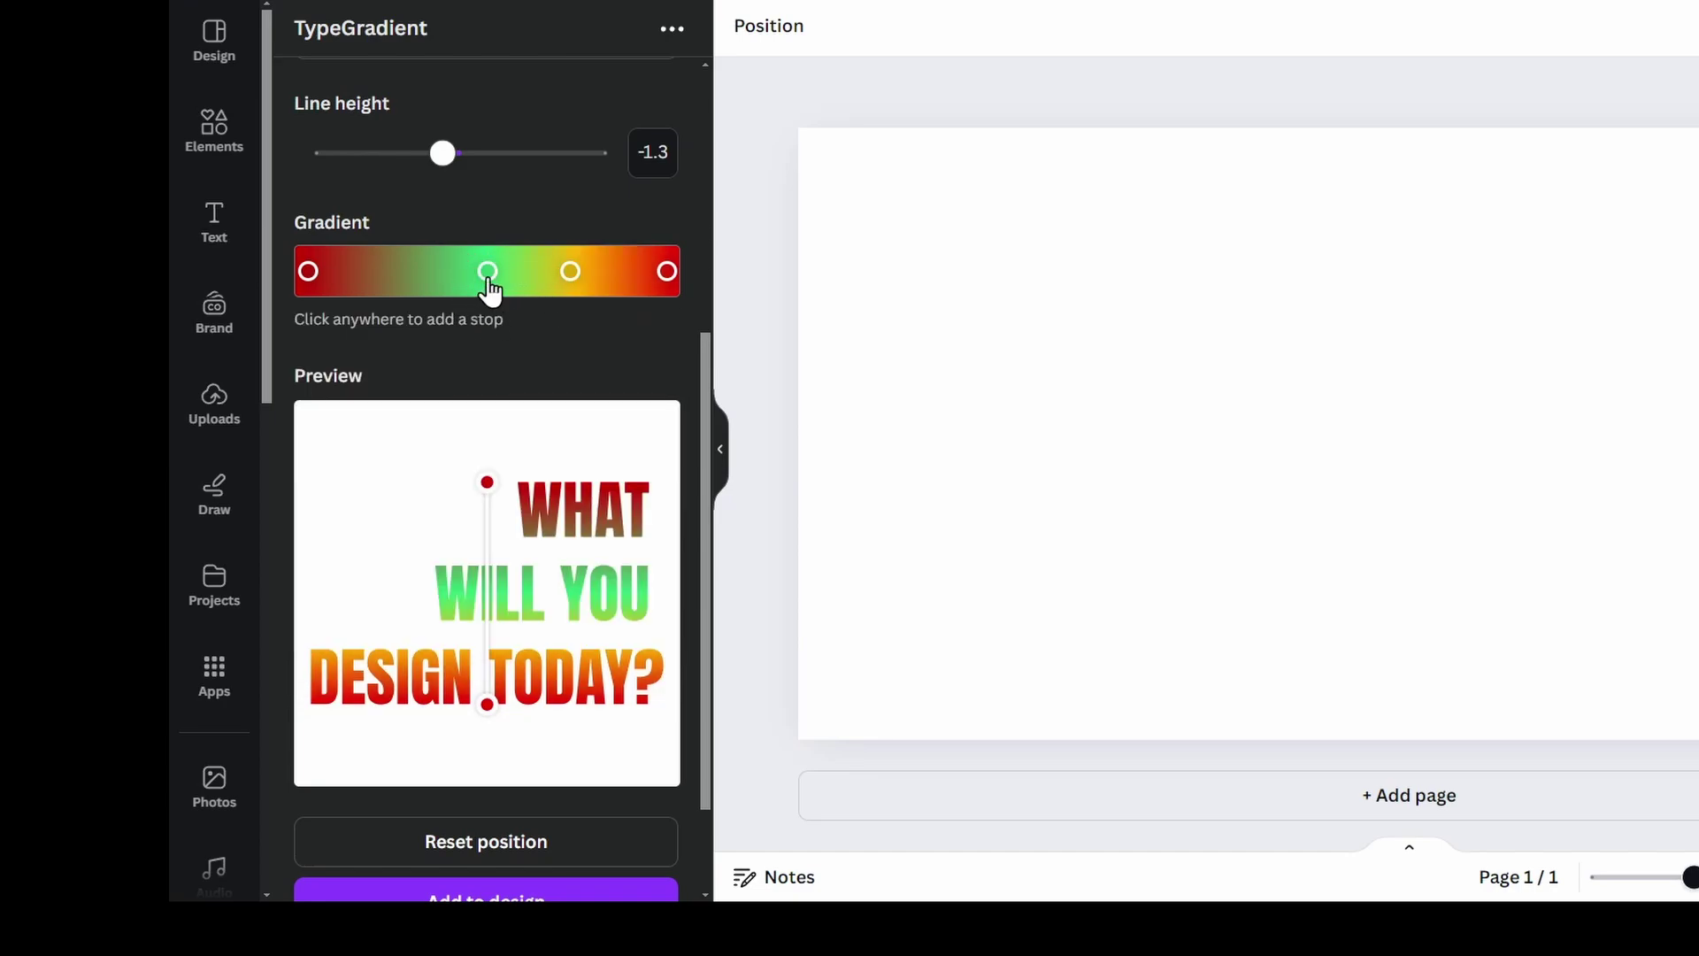
click(488, 272)
click(485, 585)
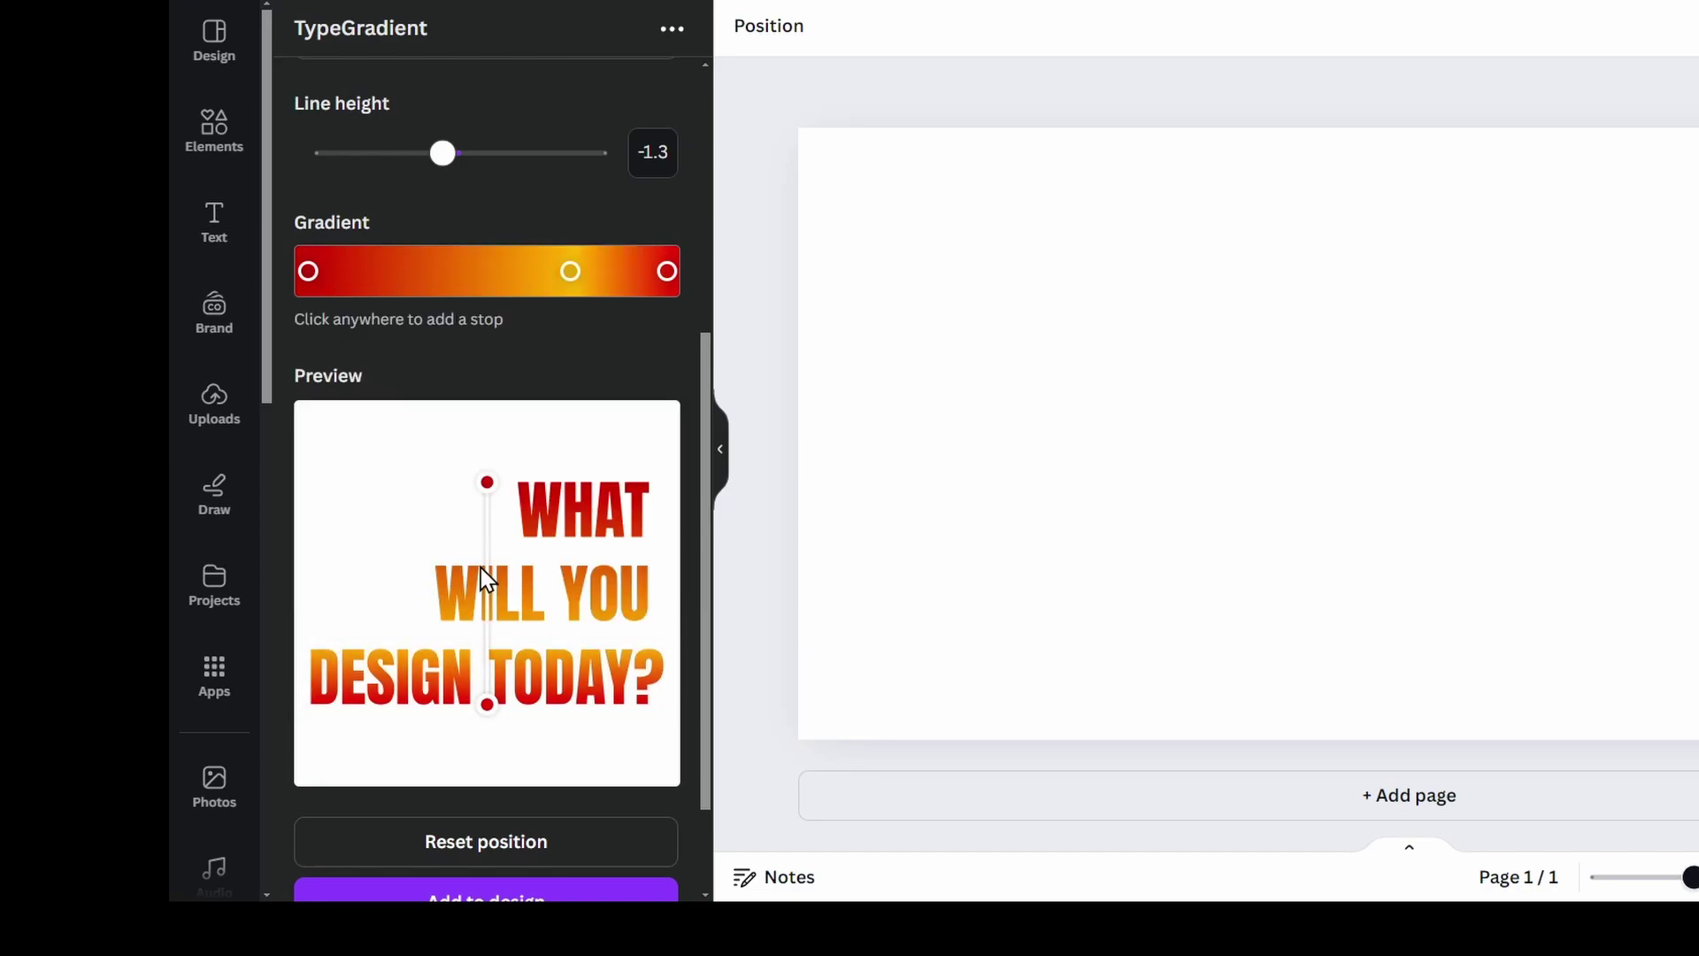
drag(568, 285, 522, 271)
Recolour the left gradient stop from red to a pure yellow.
click(308, 271)
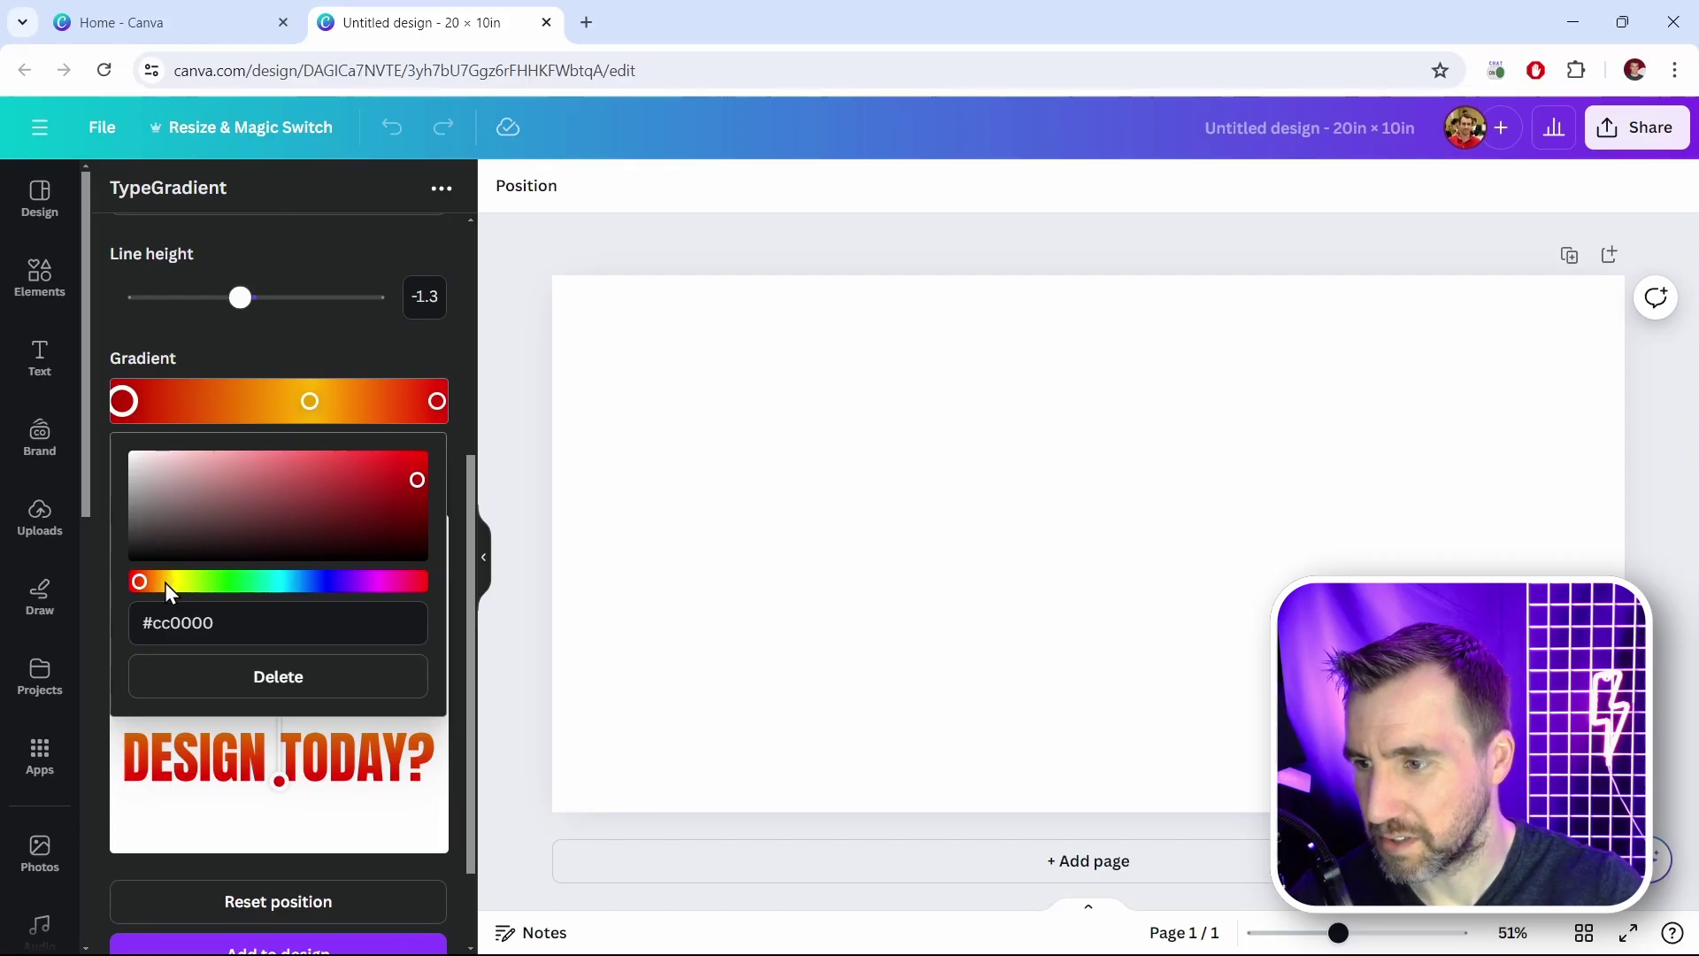
drag(164, 583, 186, 581)
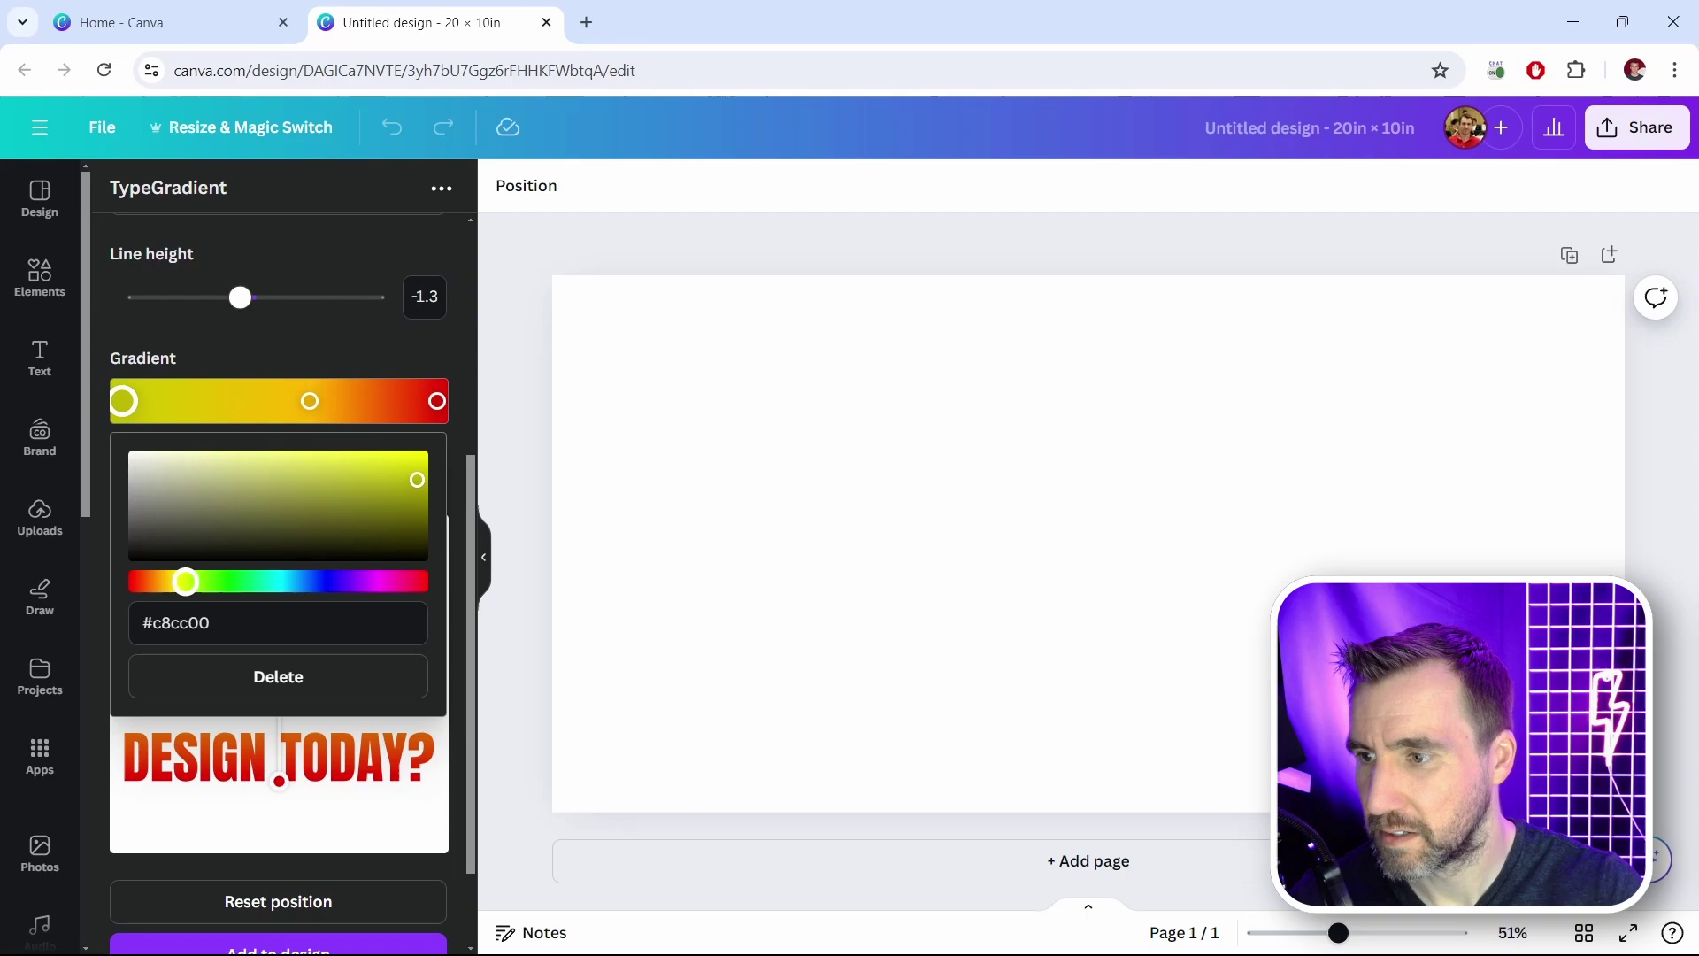
click(309, 401)
key(Escape)
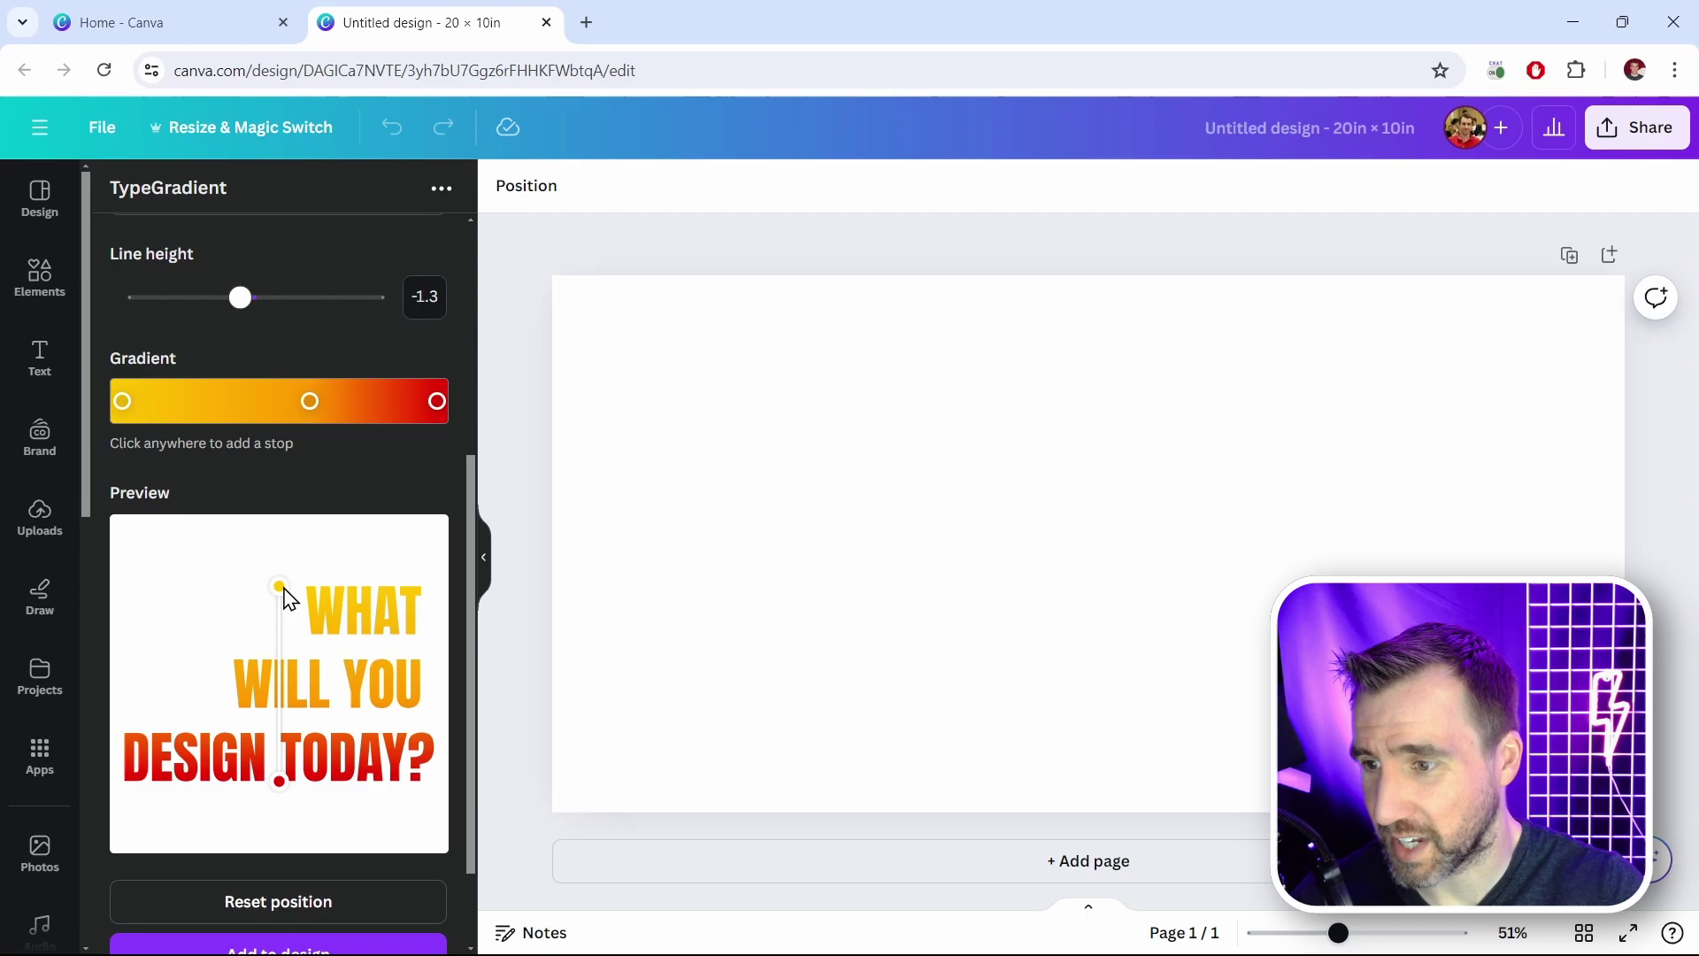
Move the gradient handles so it runs vertically from WHAT down to TODAY?
drag(283, 593, 319, 486)
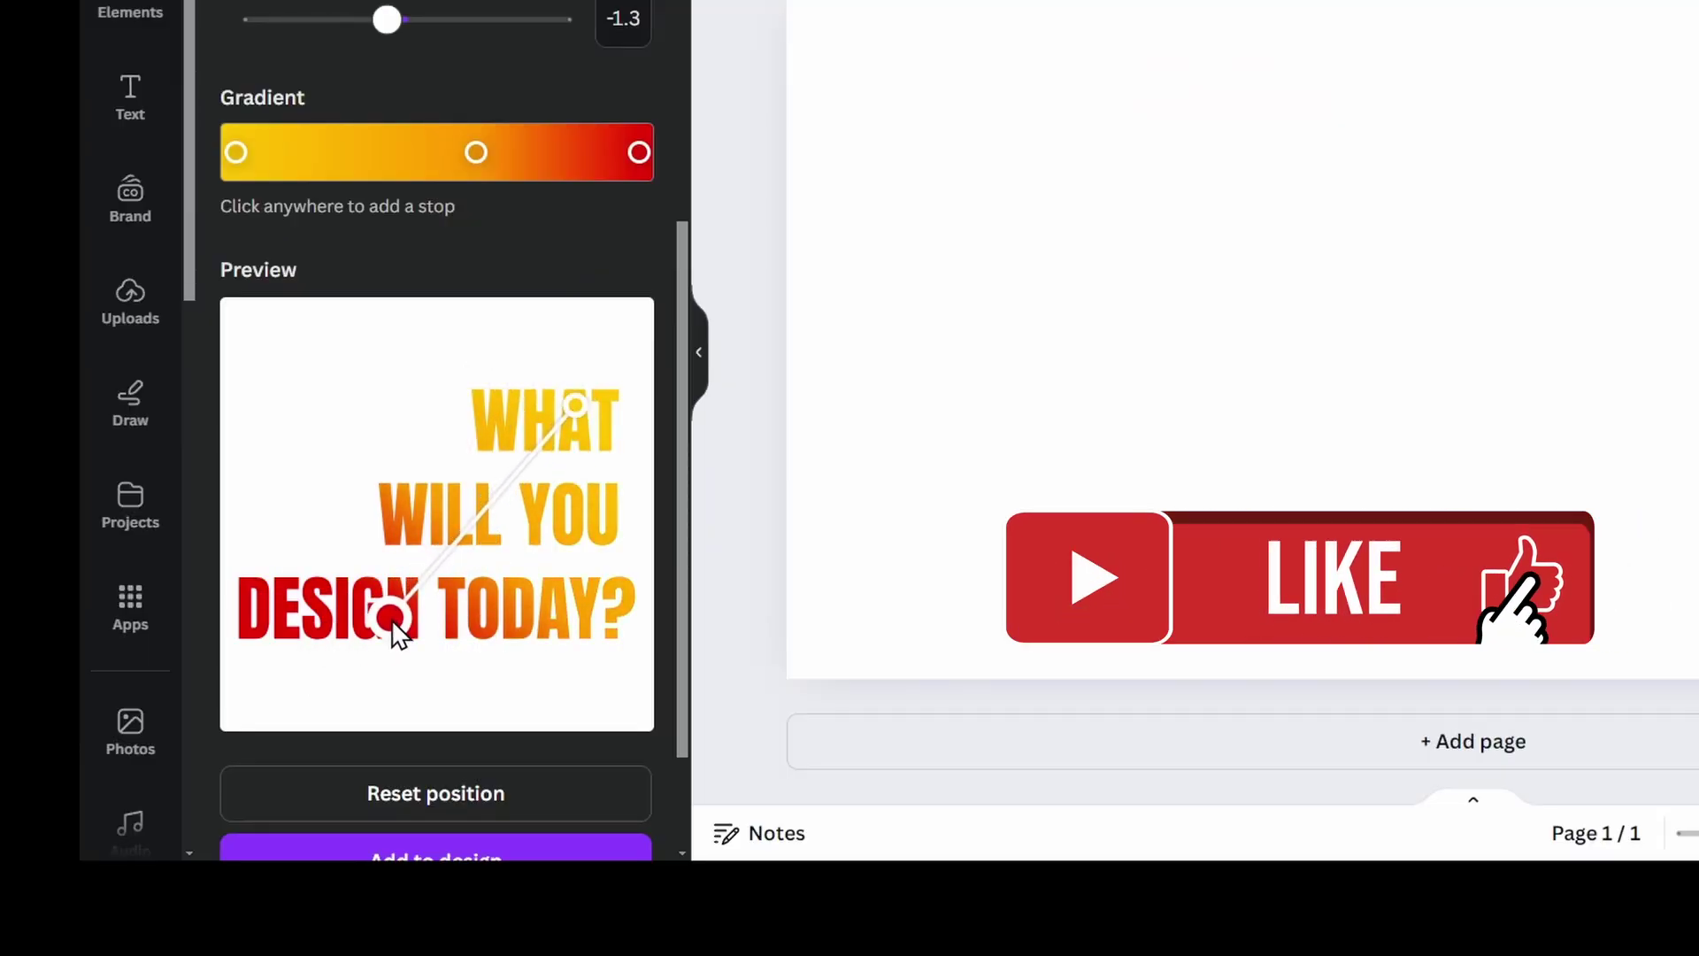
drag(575, 404, 492, 665)
drag(322, 488, 476, 438)
scroll(264, 468, down, 2)
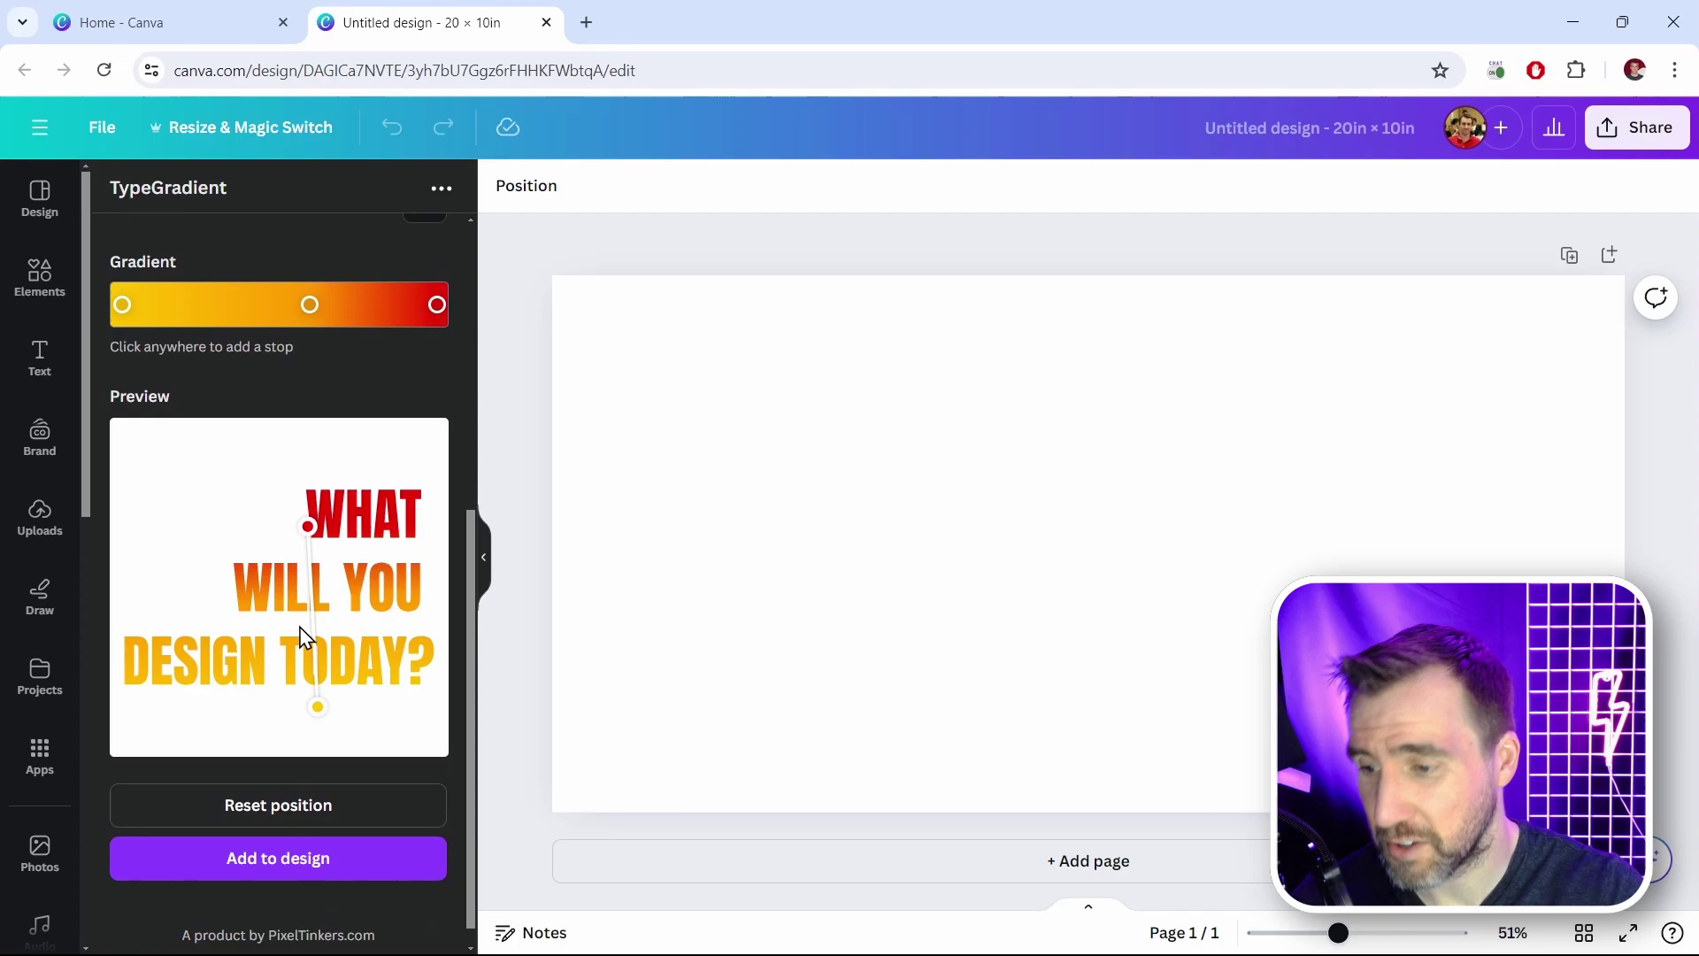
Add the 'WHAT WILL YOU DESIGN TODAY?' gradient text, enlarge it, and reload it into TypeGradient.
click(295, 852)
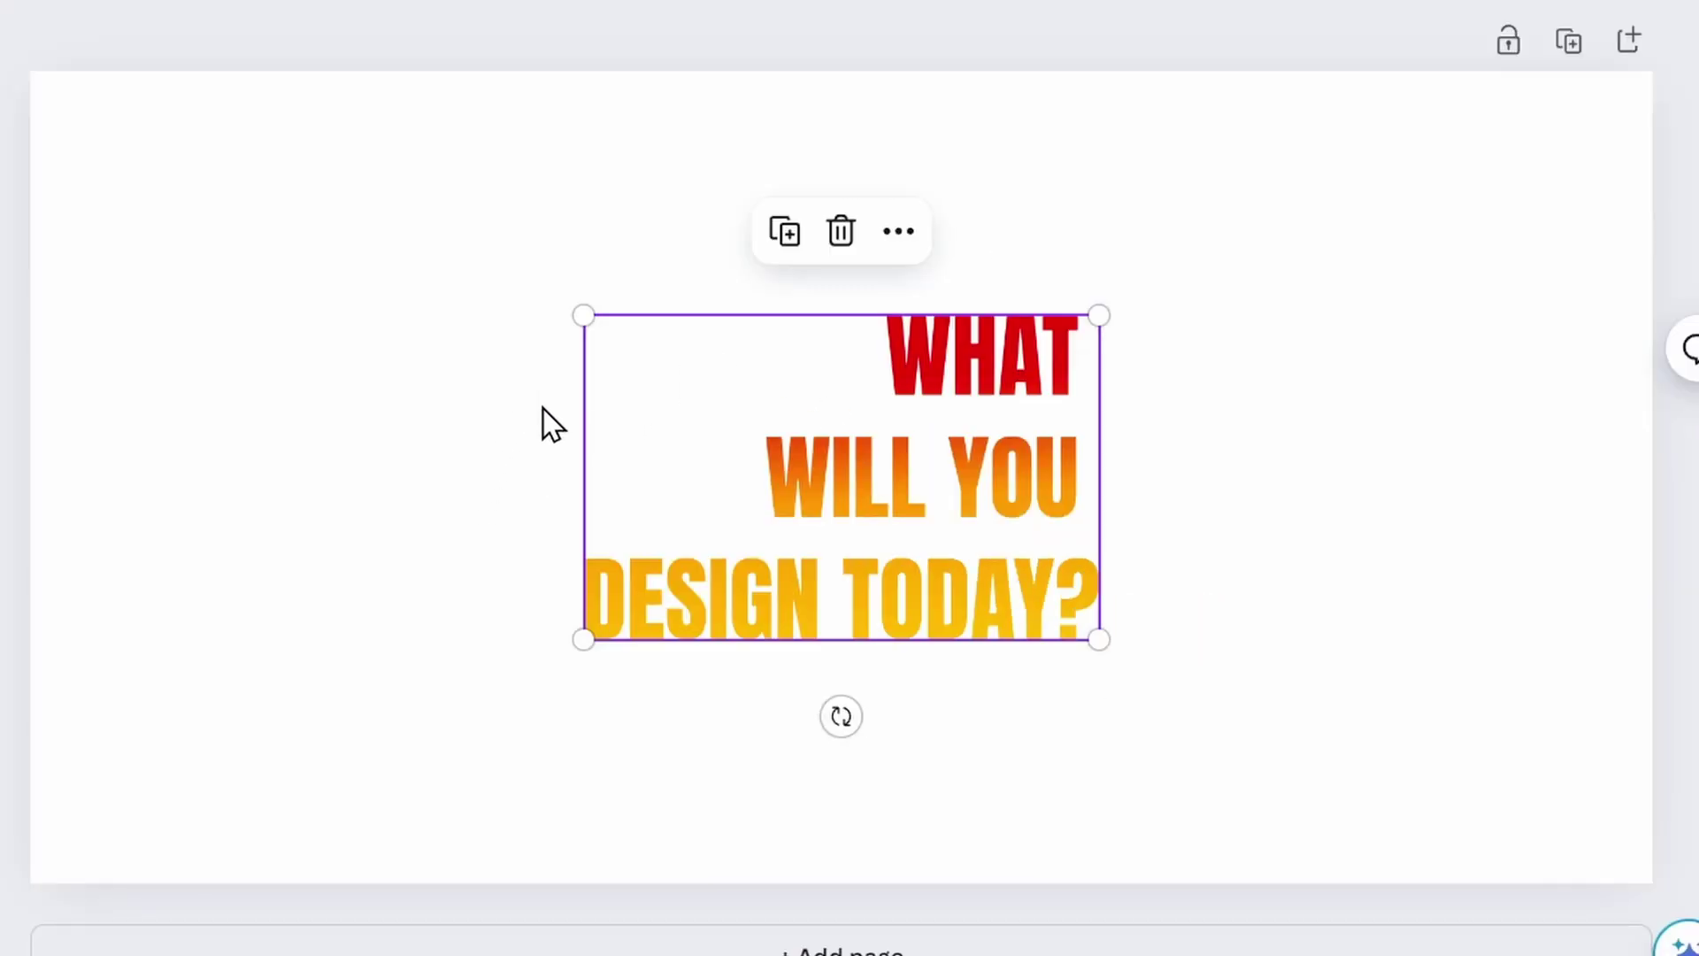
drag(583, 316, 181, 59)
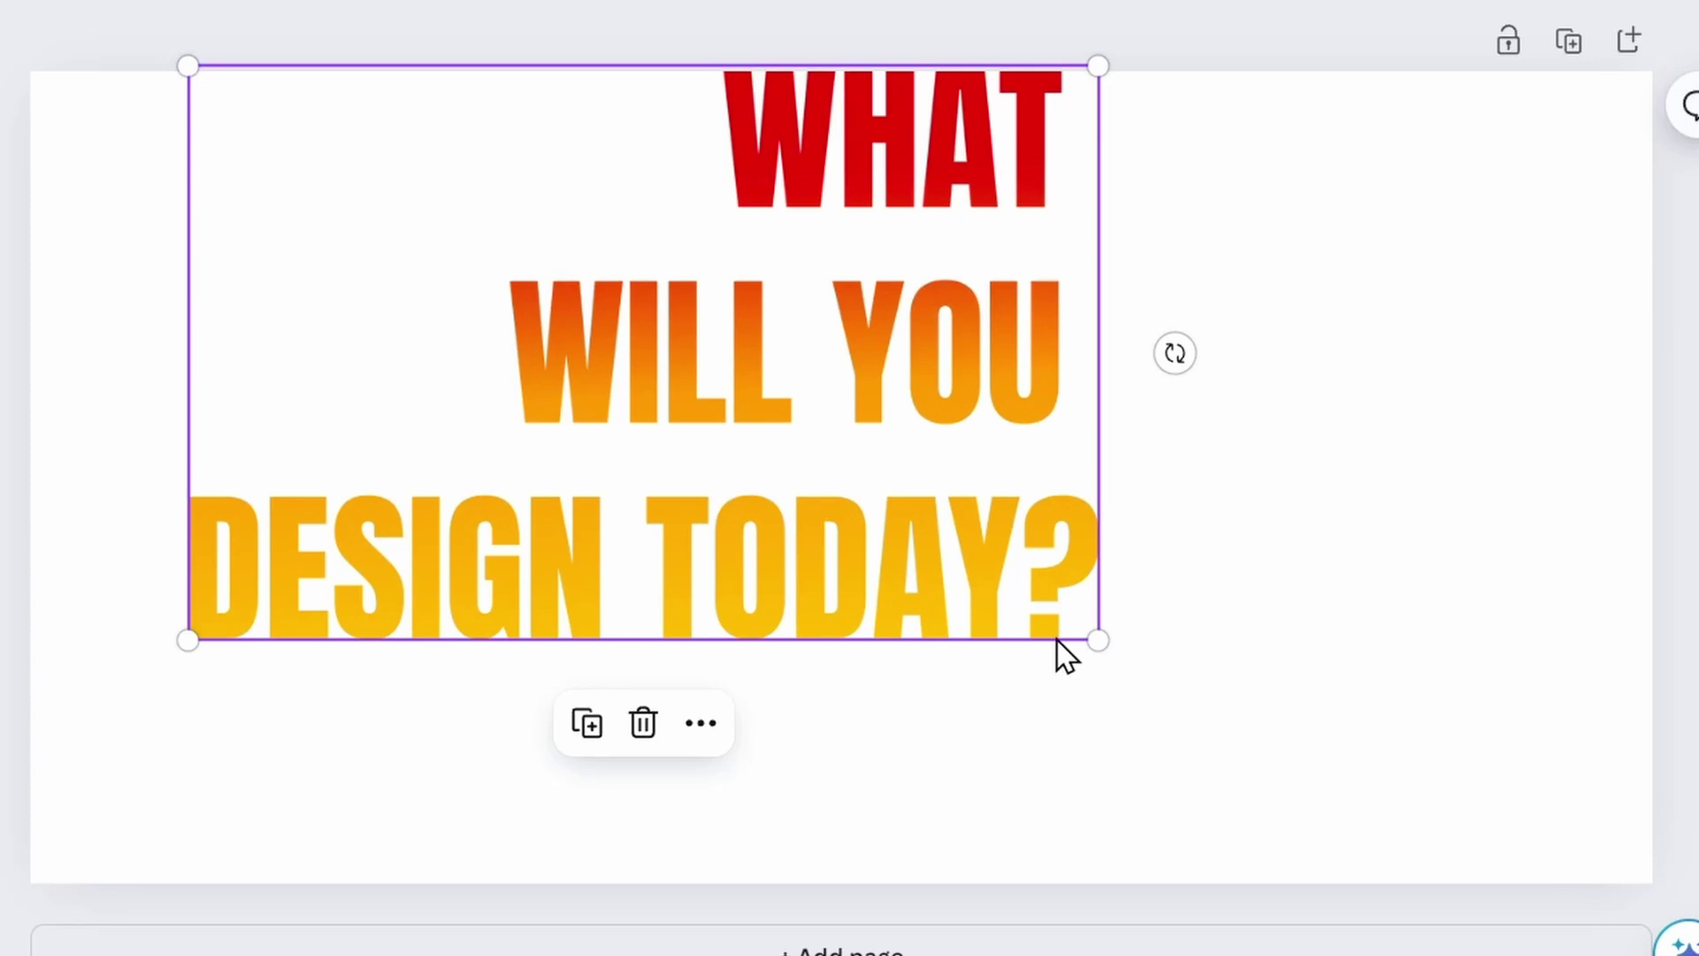
drag(1098, 635, 1183, 698)
drag(846, 296, 965, 374)
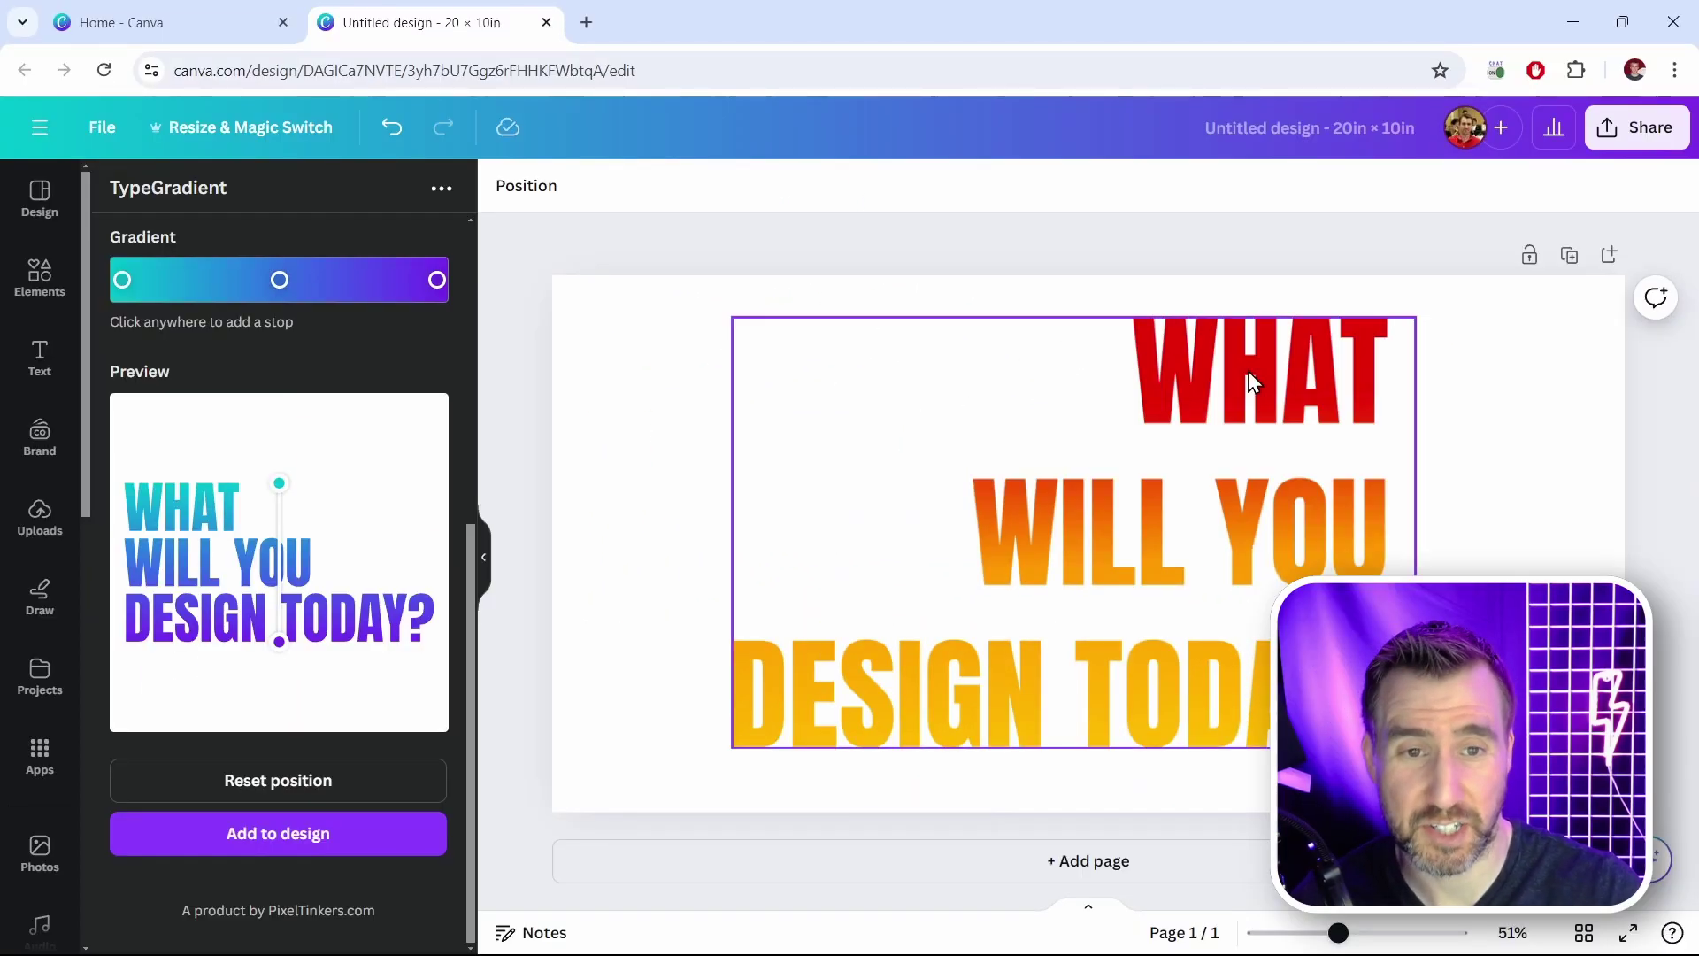
click(1250, 380)
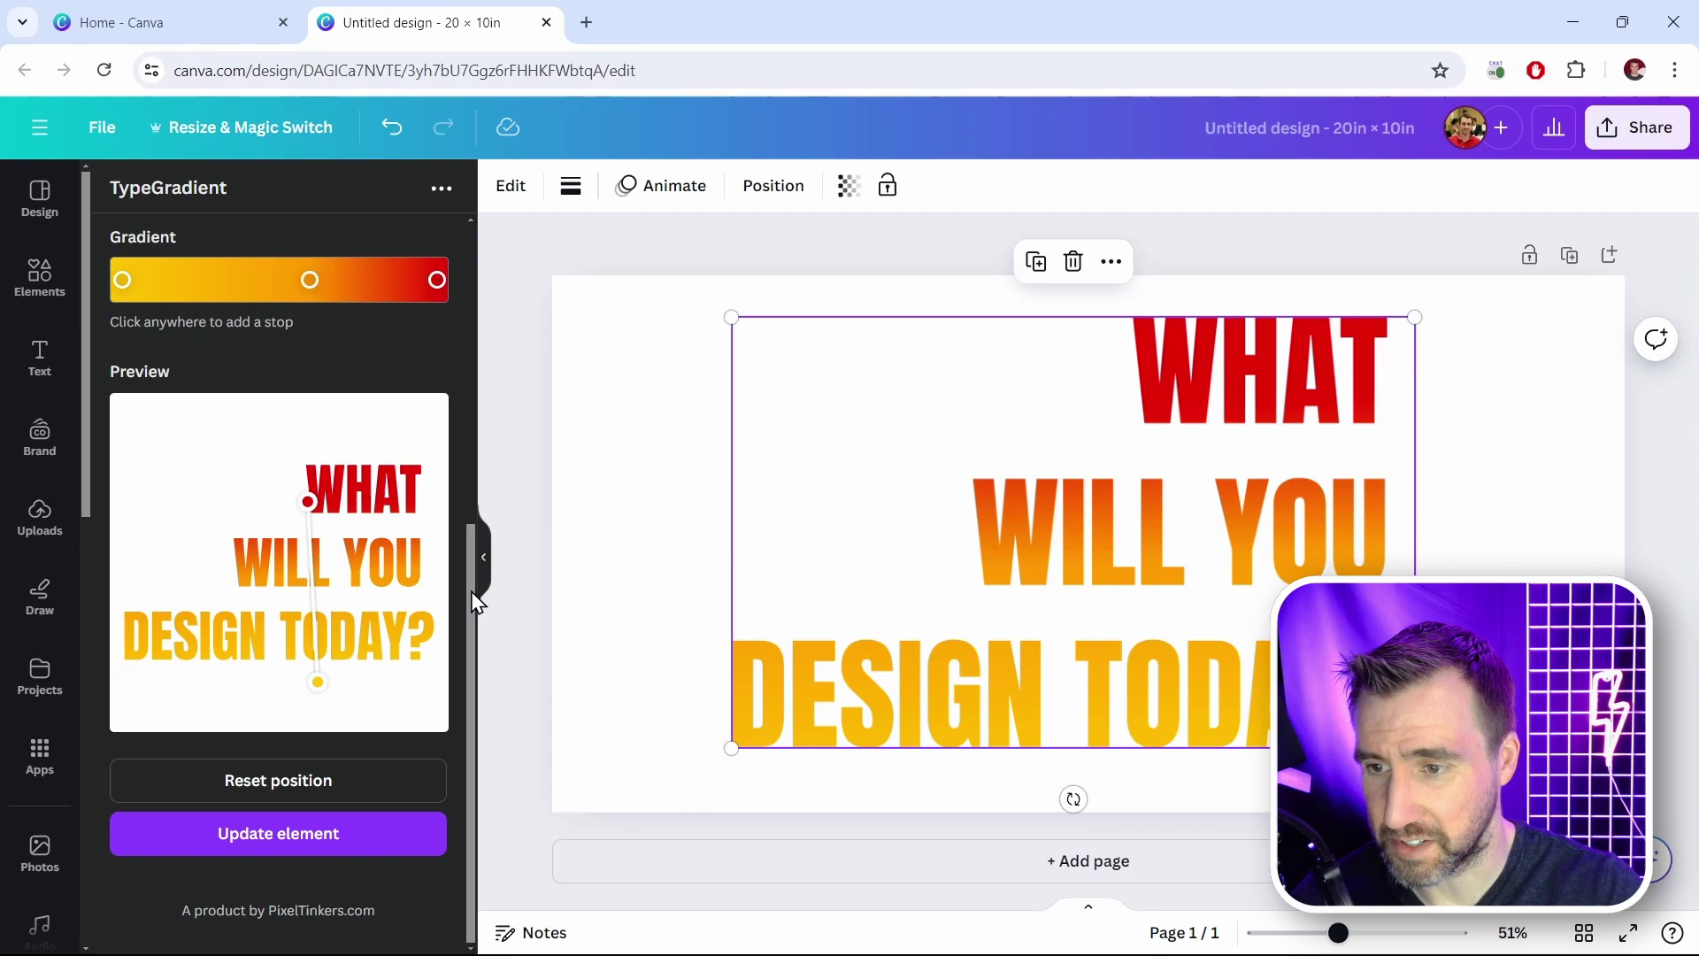
Replace the main text with 'MY', 'Cool', 'Text' on three lines and update the page element.
scroll(284, 425, up, 6)
drag(250, 338, 106, 288)
text(MY)
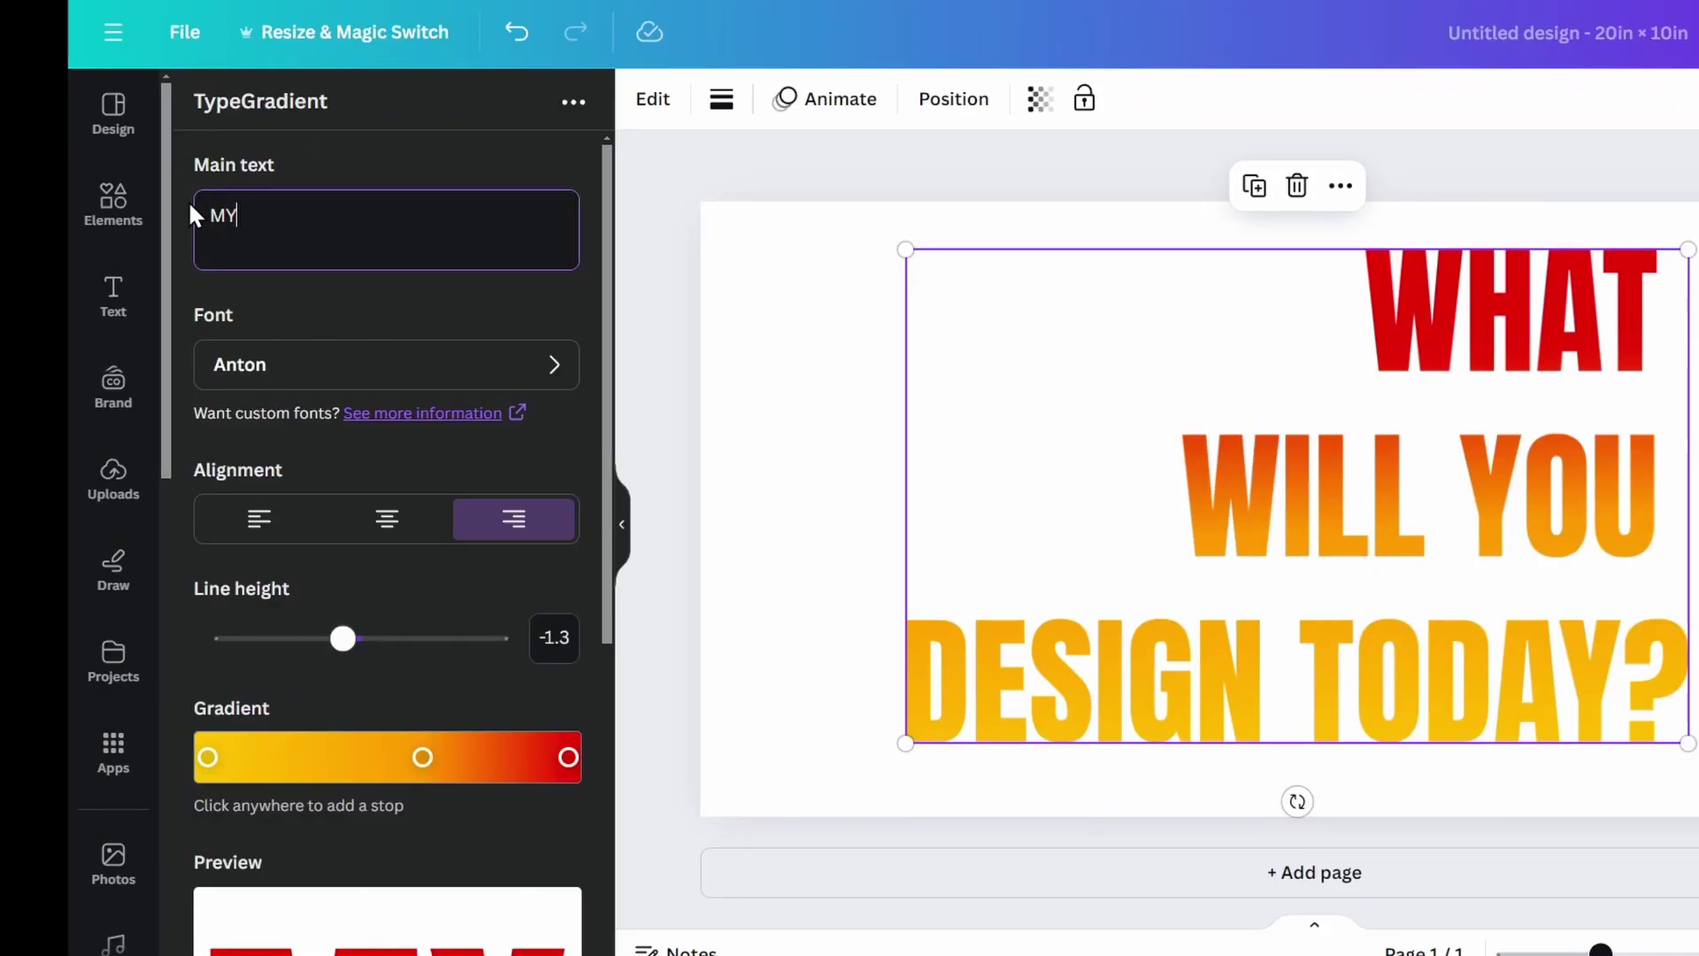
key(Return)
text(Cool)
key(Return)
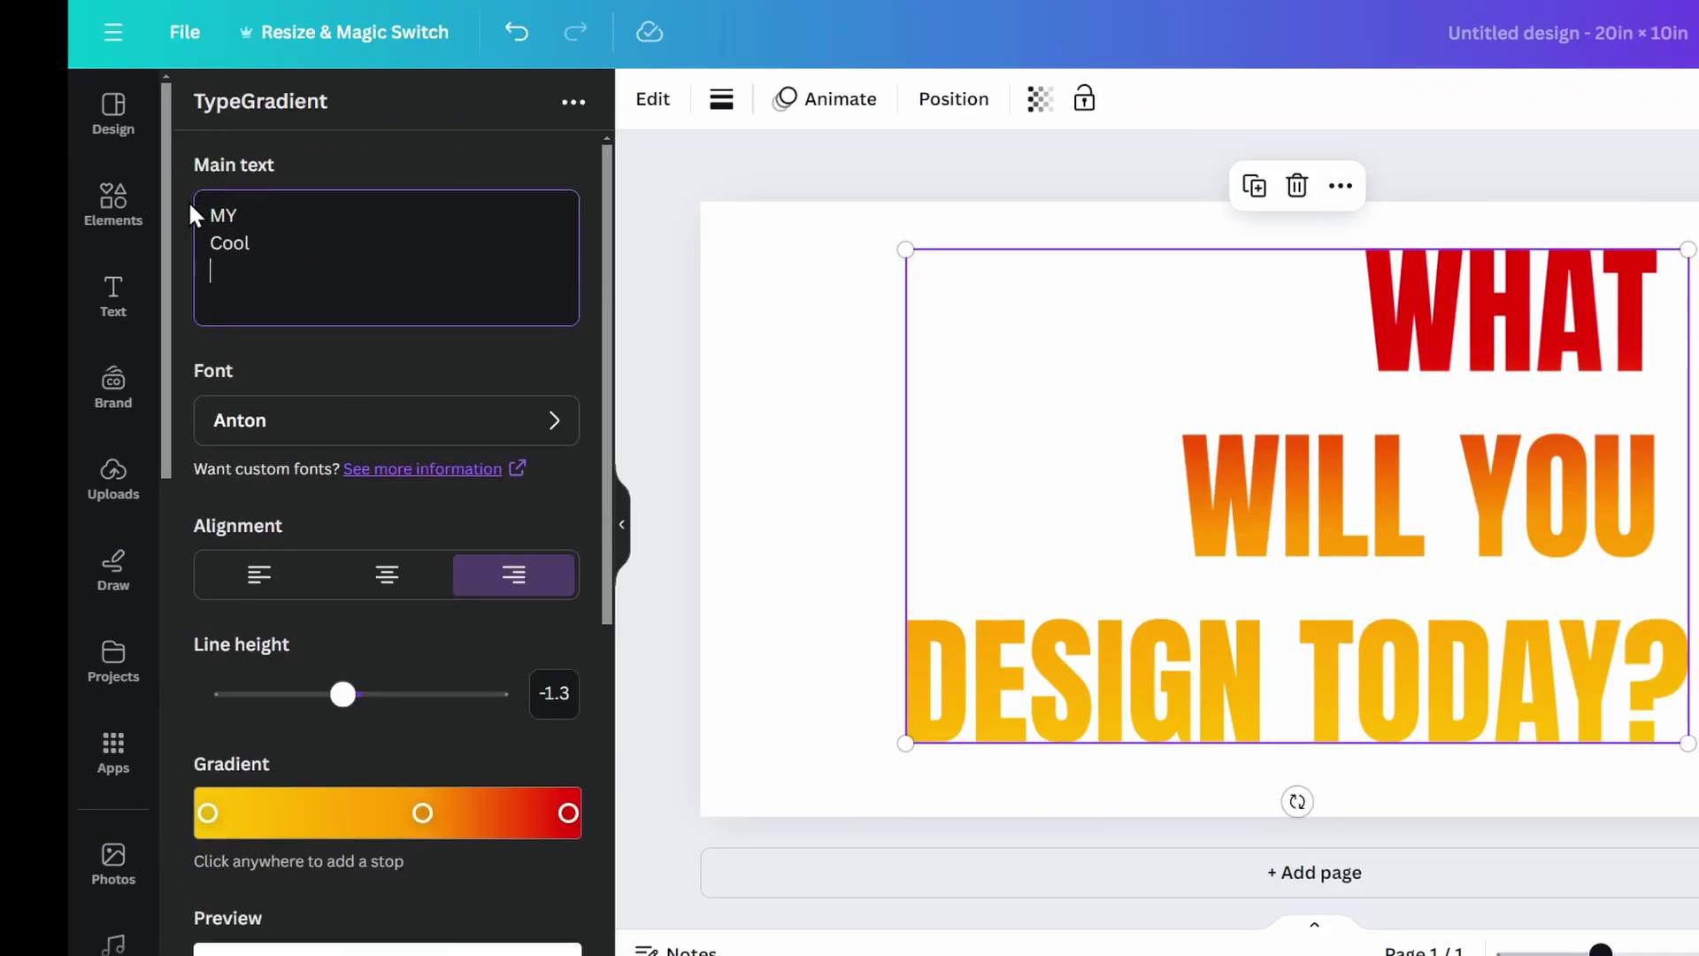
text(Text)
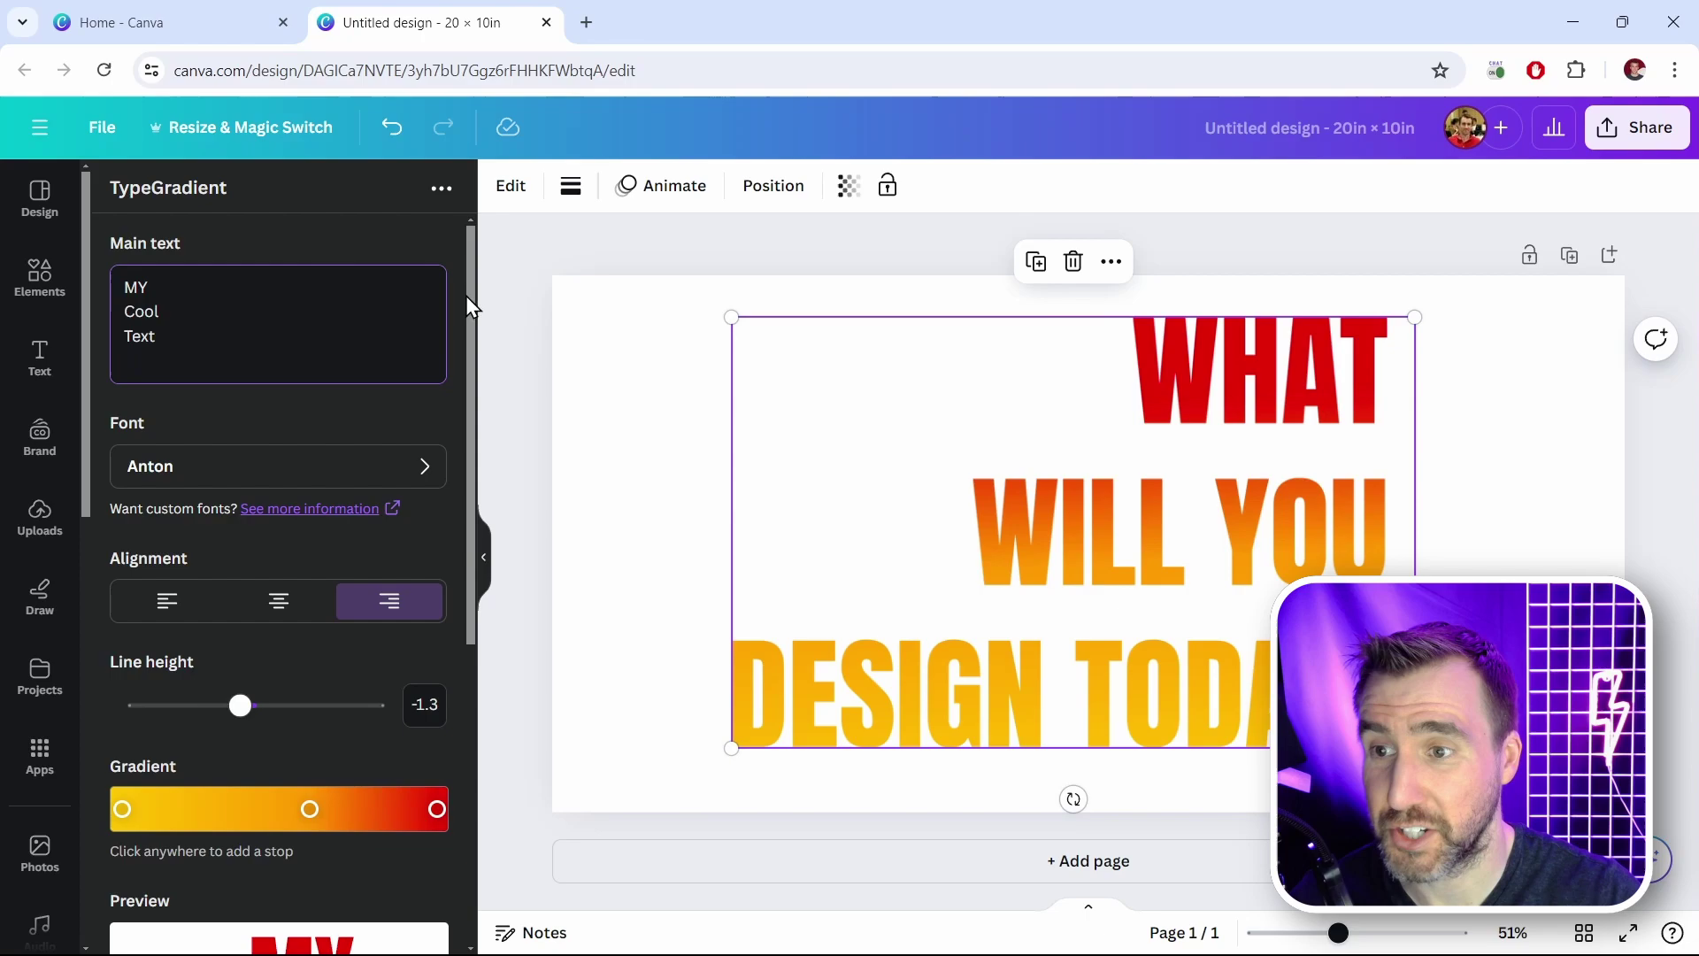
drag(473, 294, 488, 642)
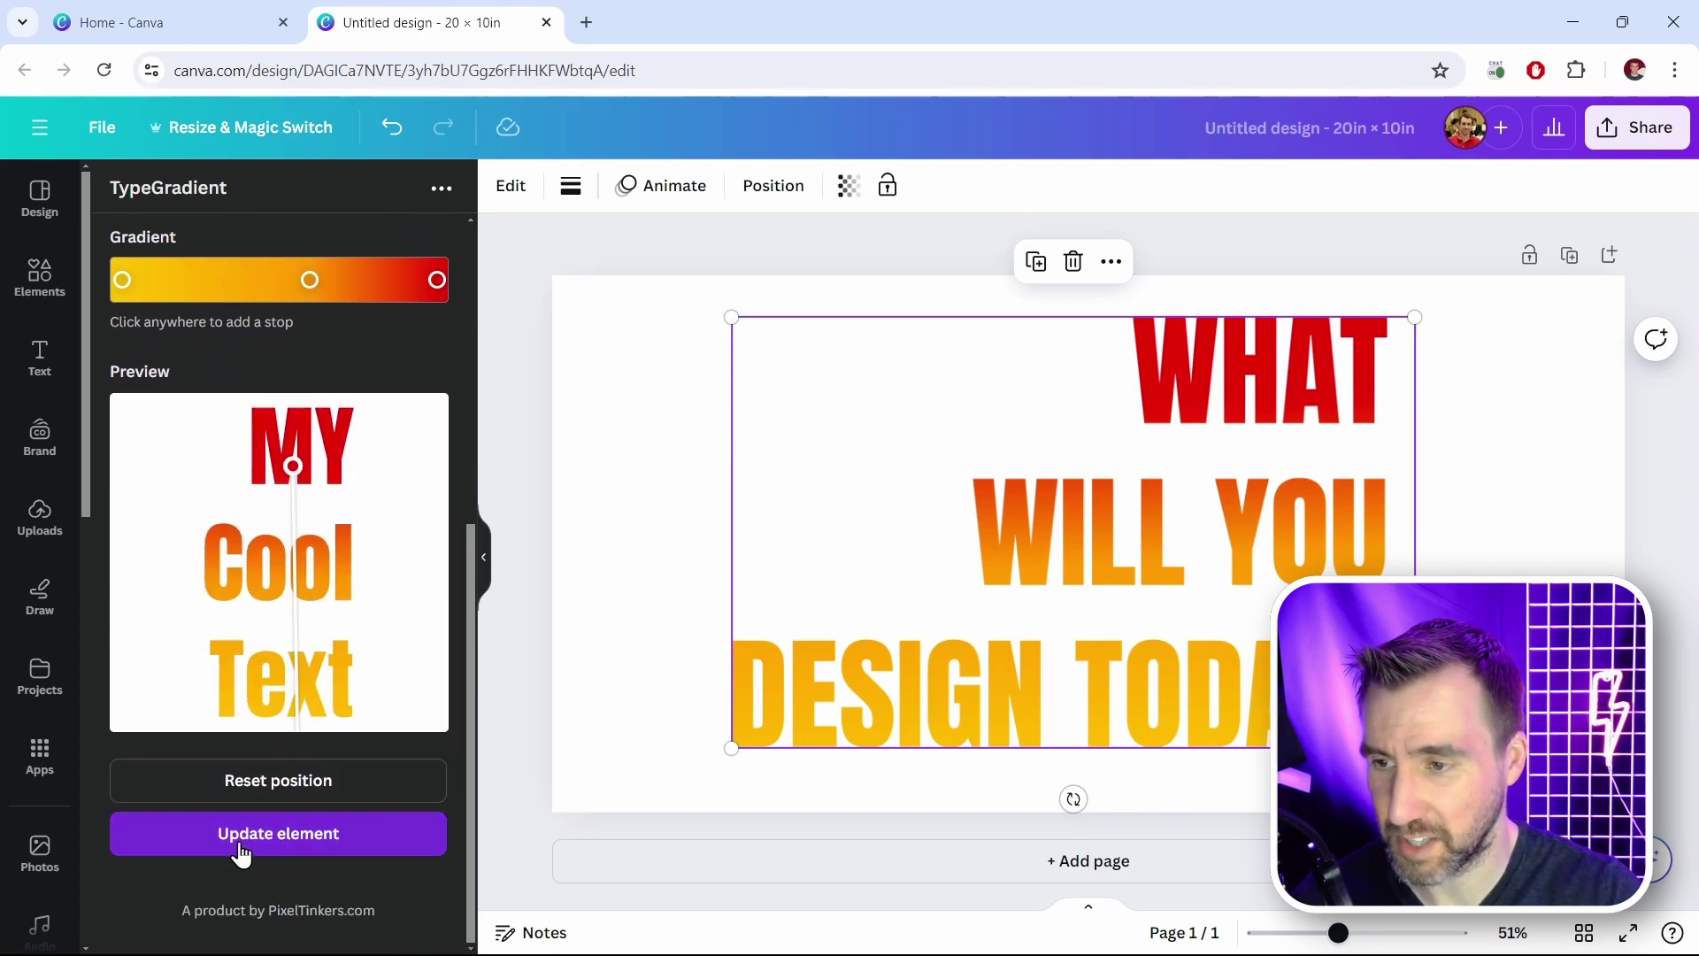
click(291, 844)
Shrink and centre the text, then apply line height -3.9 and left alignment.
drag(1236, 871, 1123, 625)
drag(1097, 442, 1041, 509)
scroll(439, 569, up, 1)
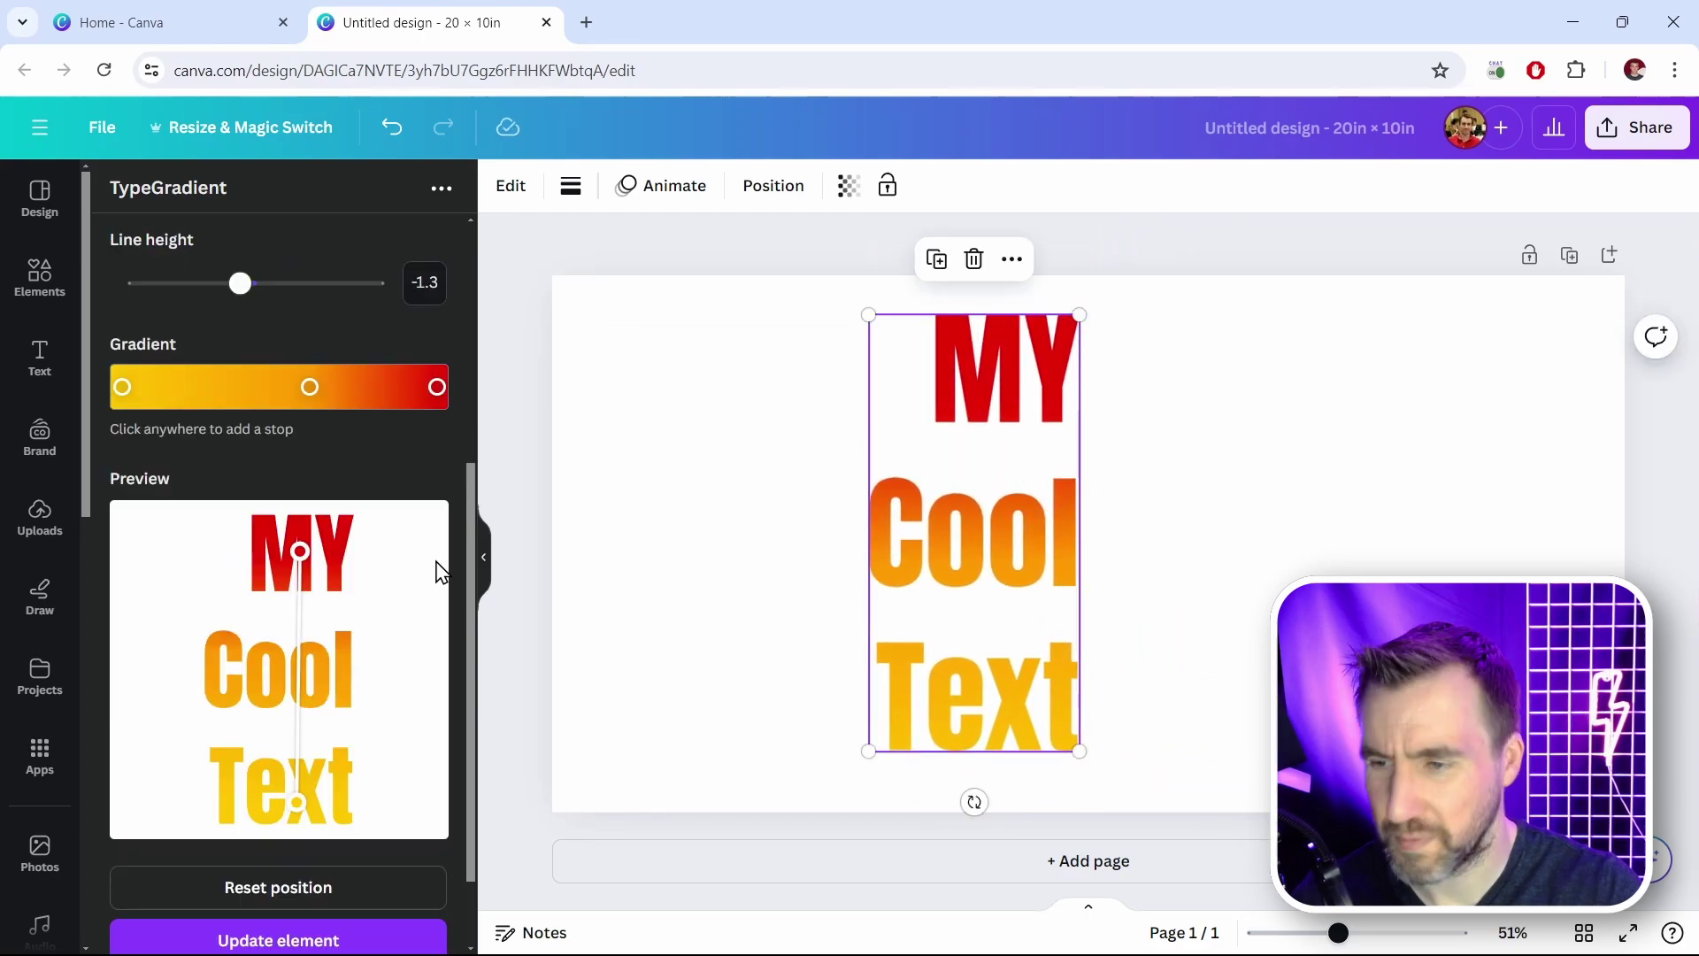
scroll(469, 602, up, 1)
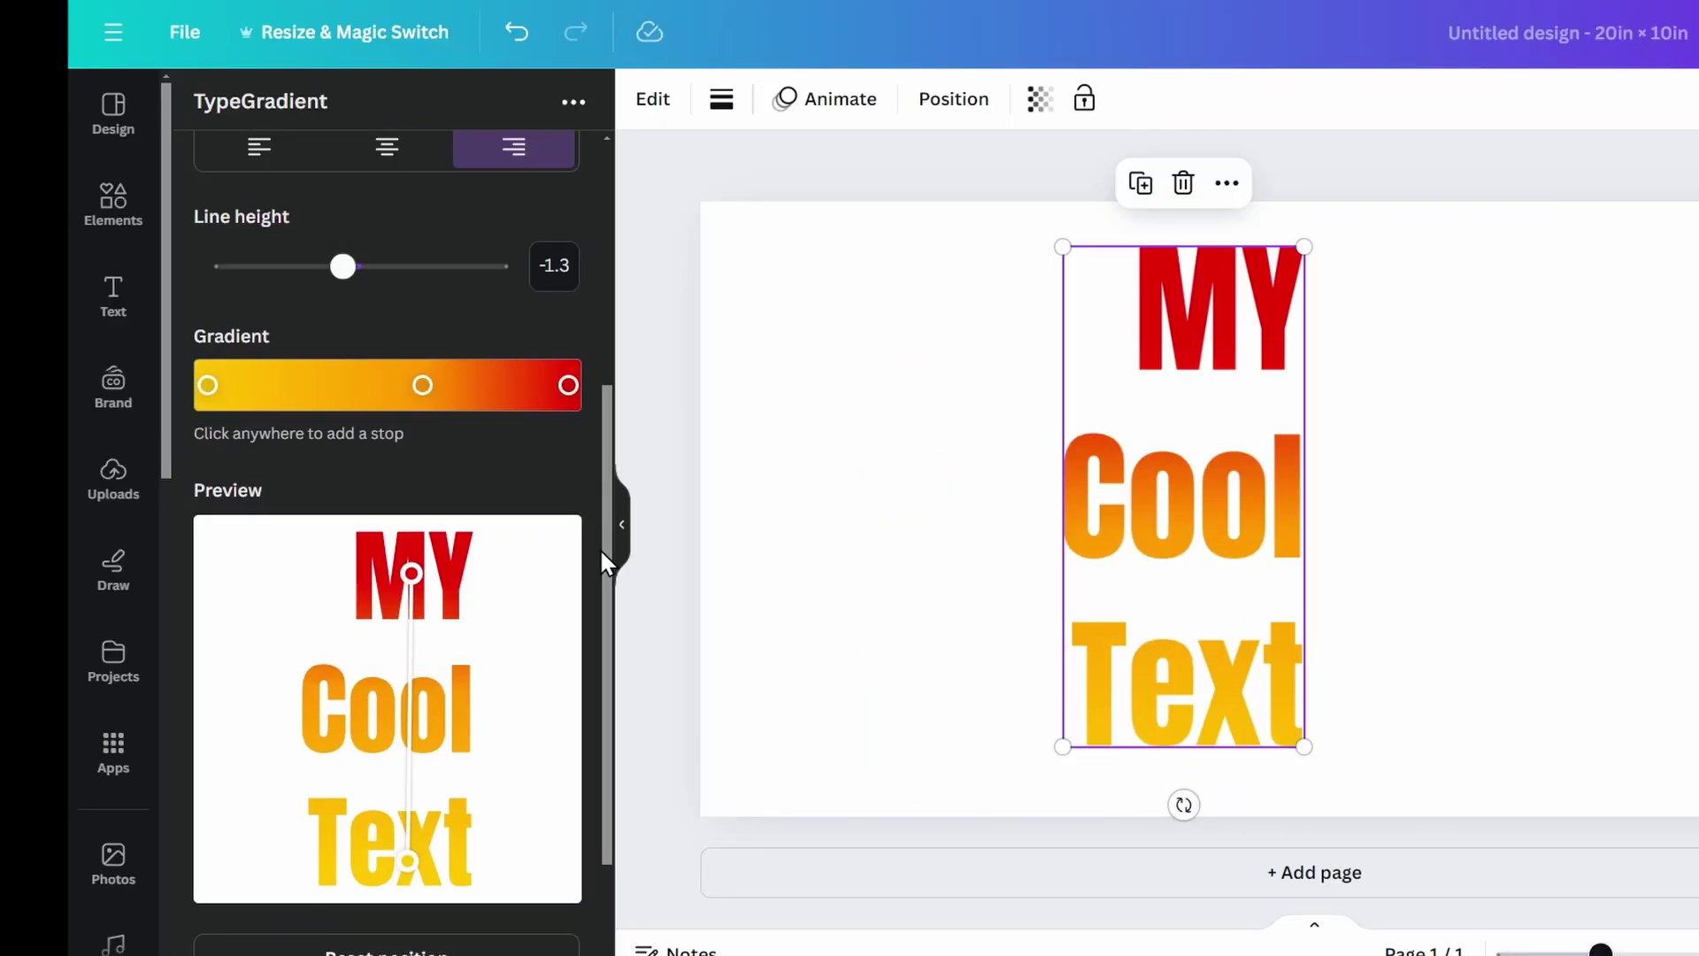
drag(343, 274, 307, 283)
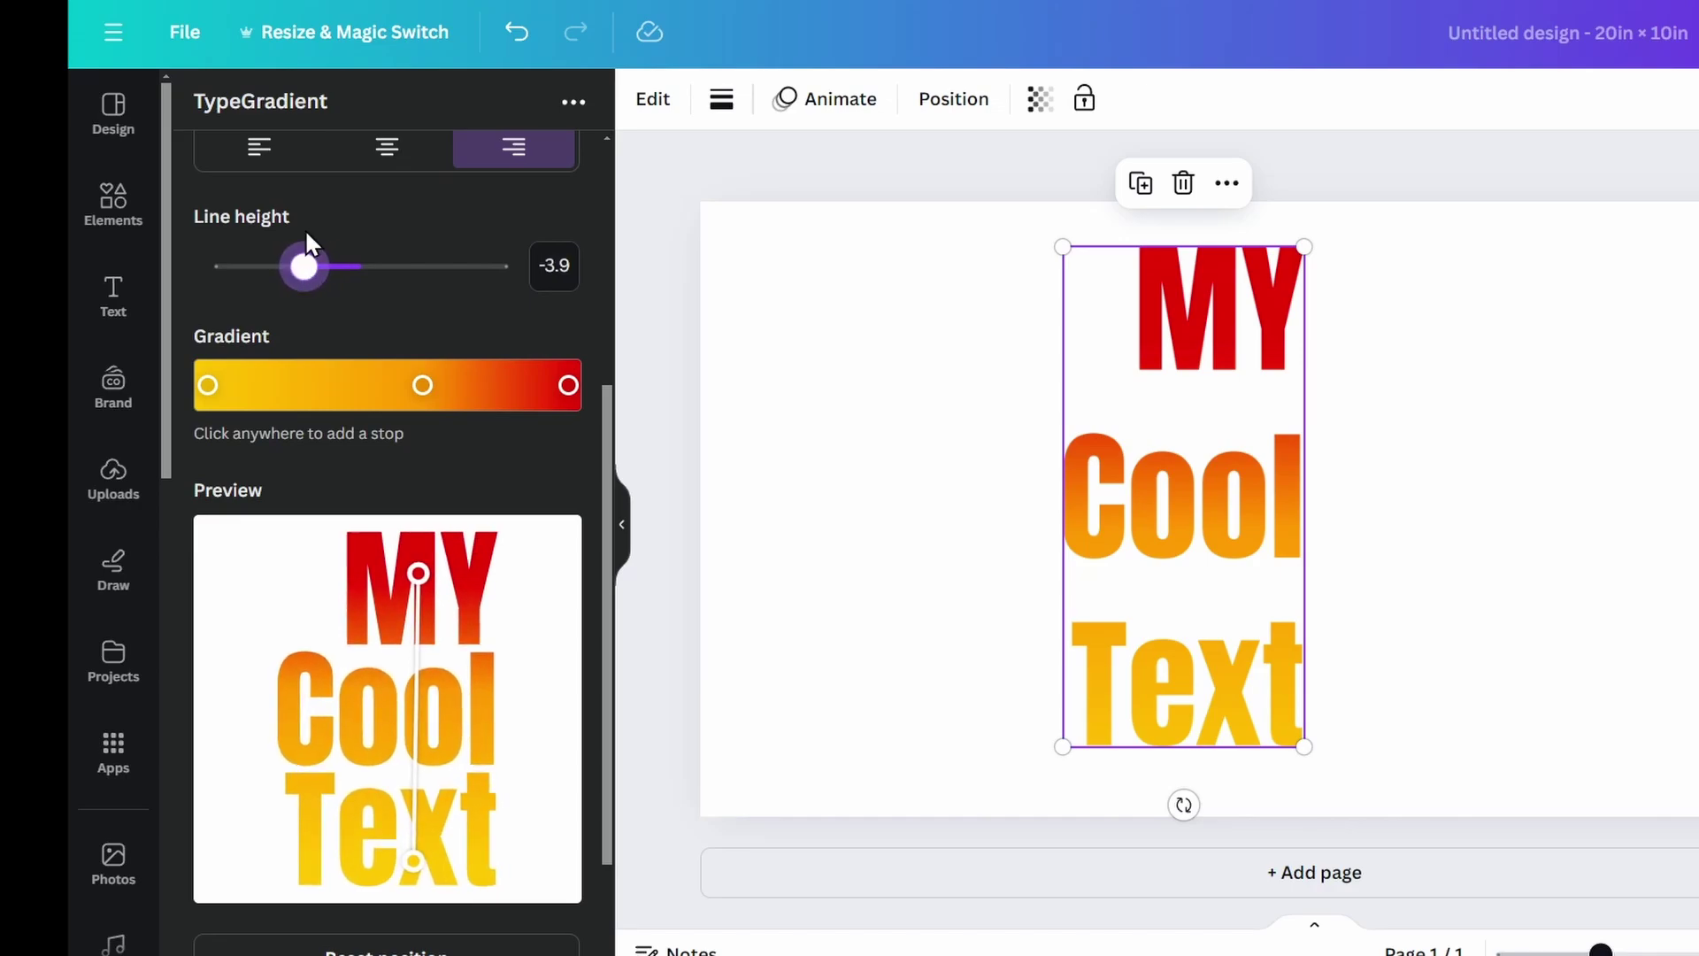
click(260, 149)
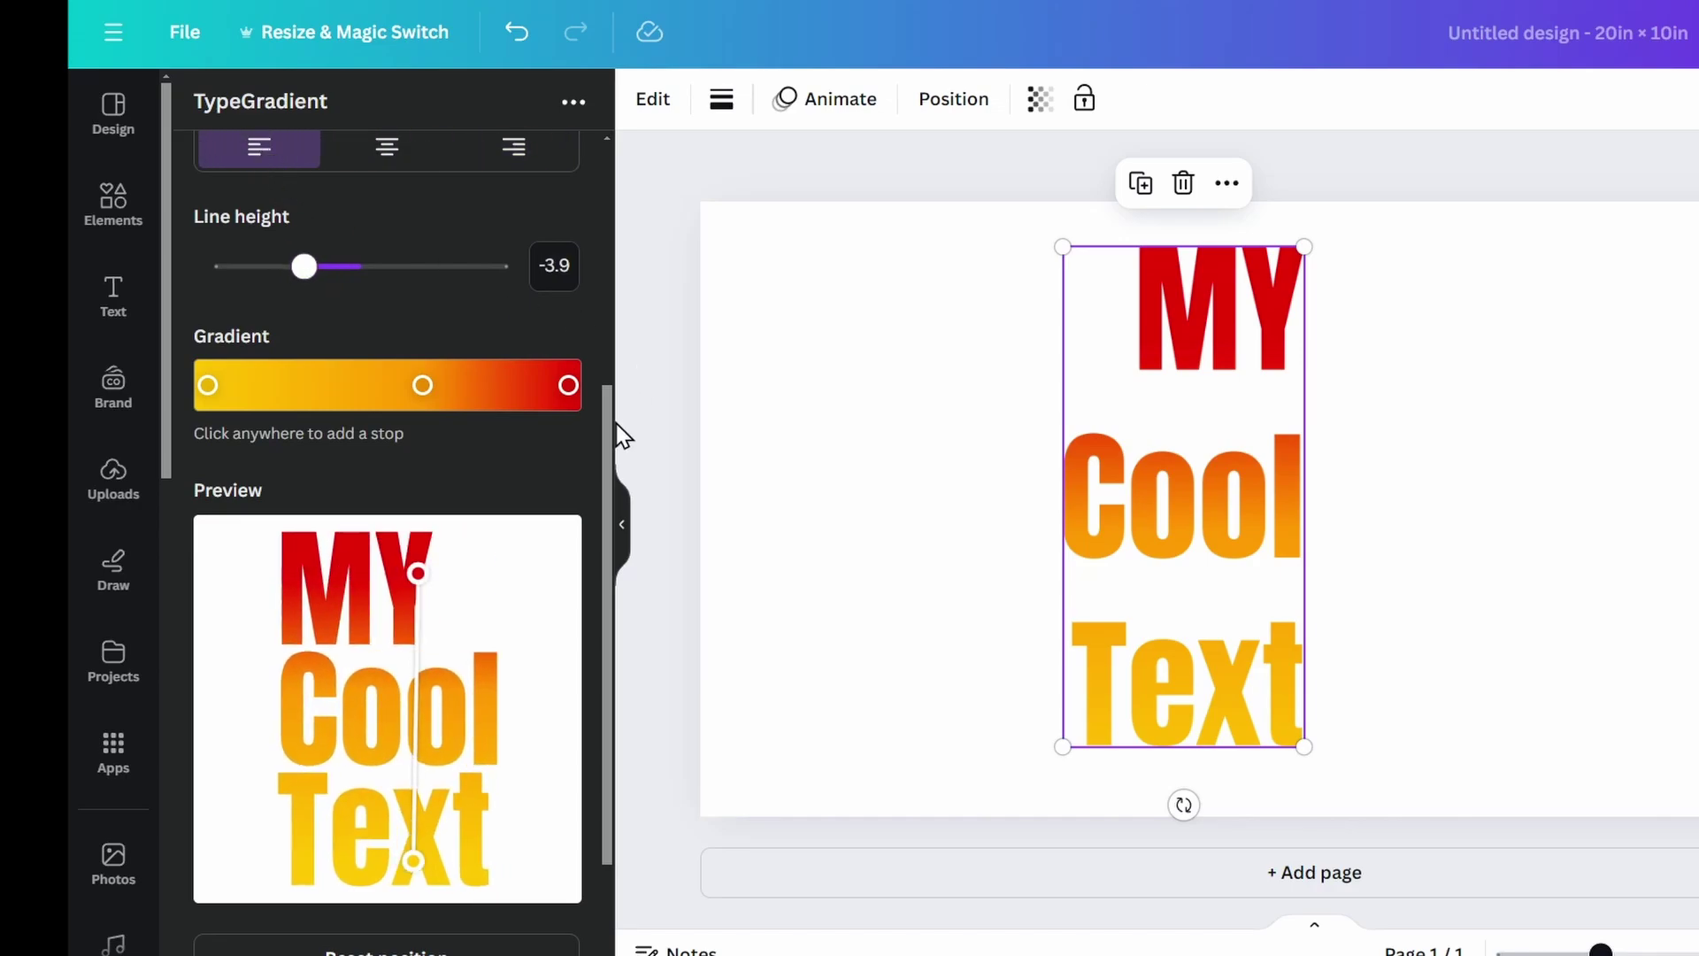
scroll(429, 800, down, 2)
click(418, 856)
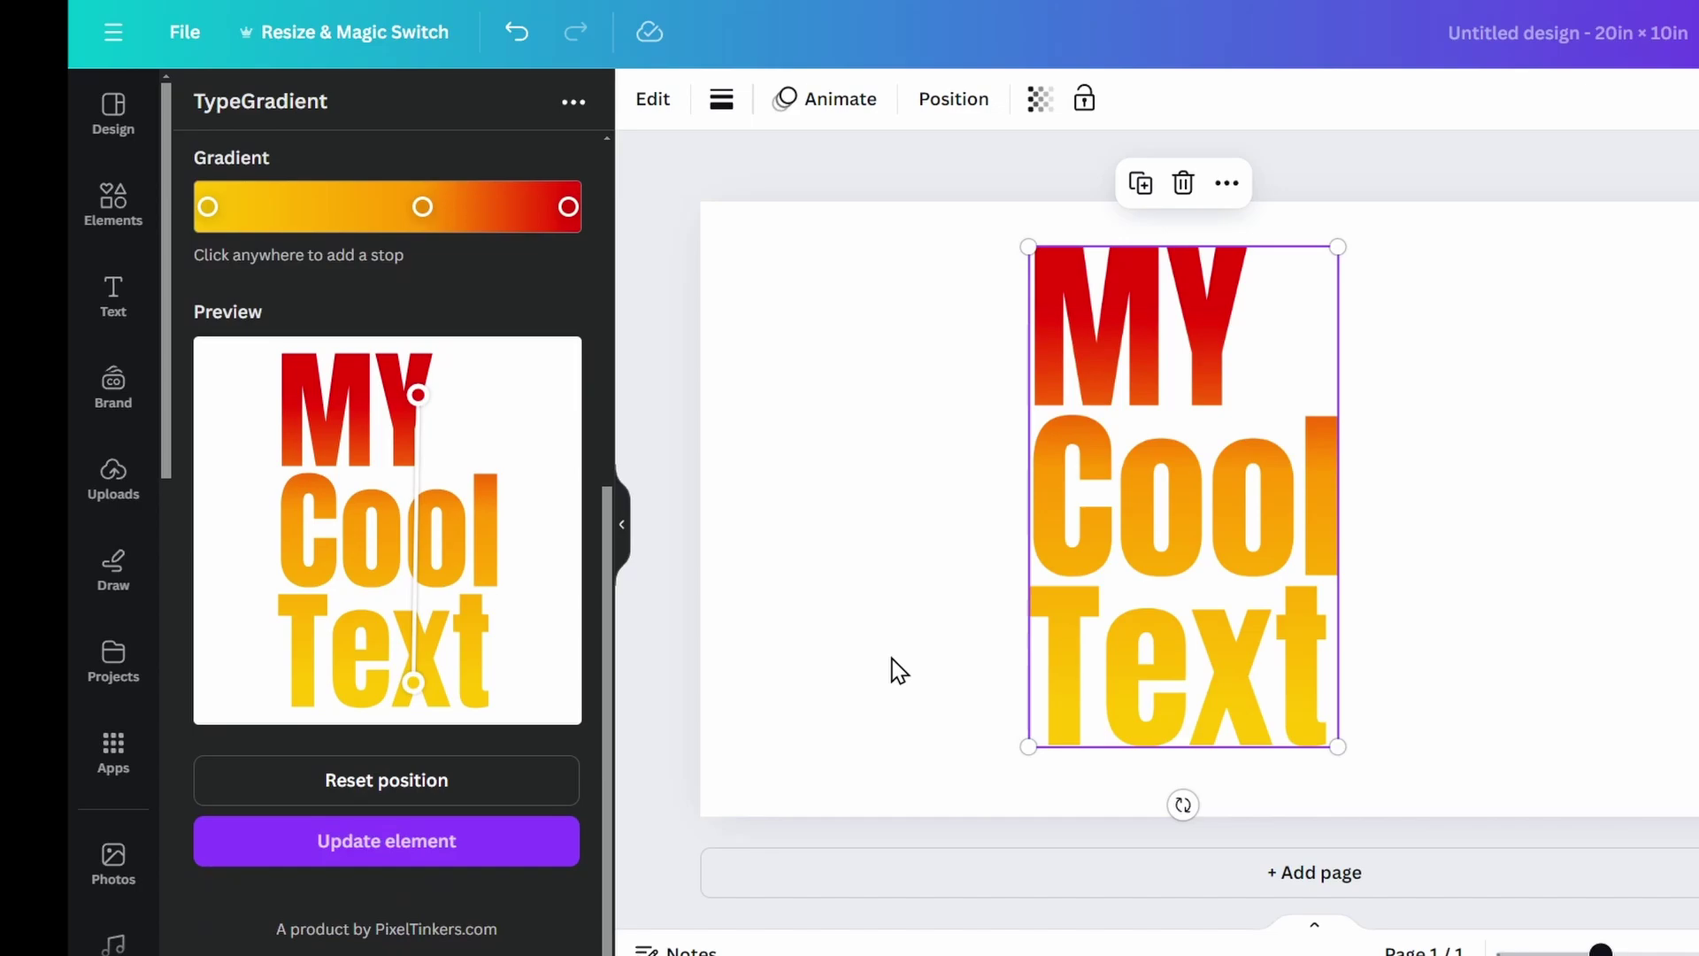
click(1298, 446)
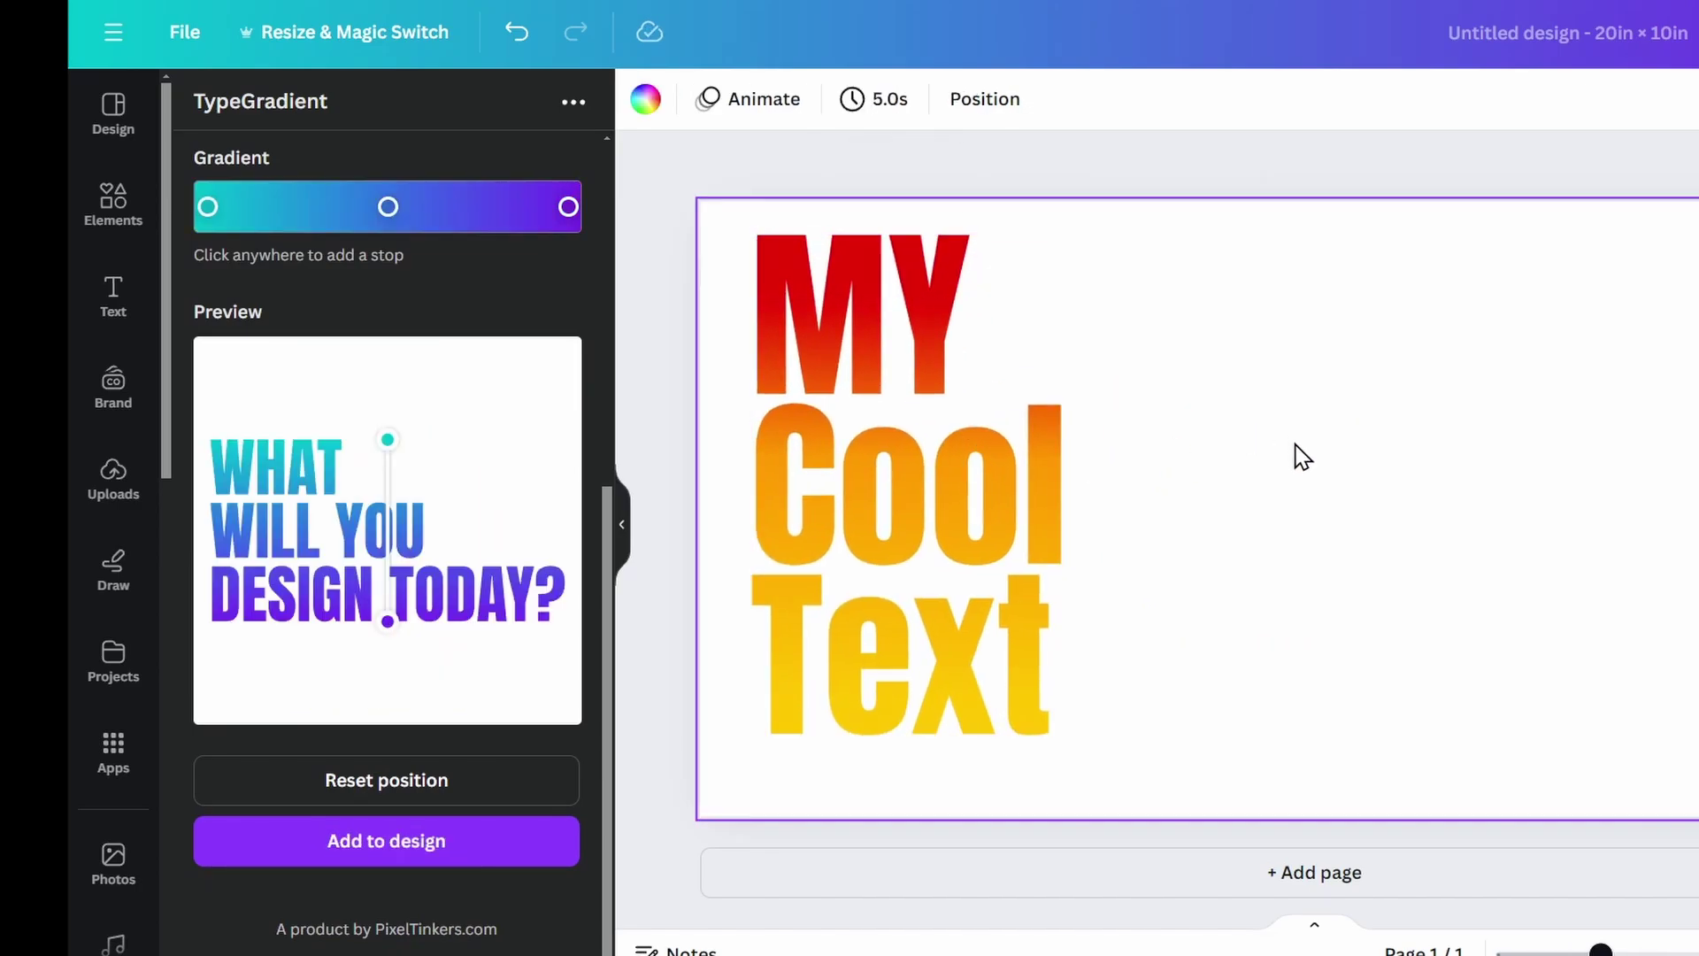
Download the design as a transparent-background PNG saved as Gradient.png in the tmp folder.
click(1504, 193)
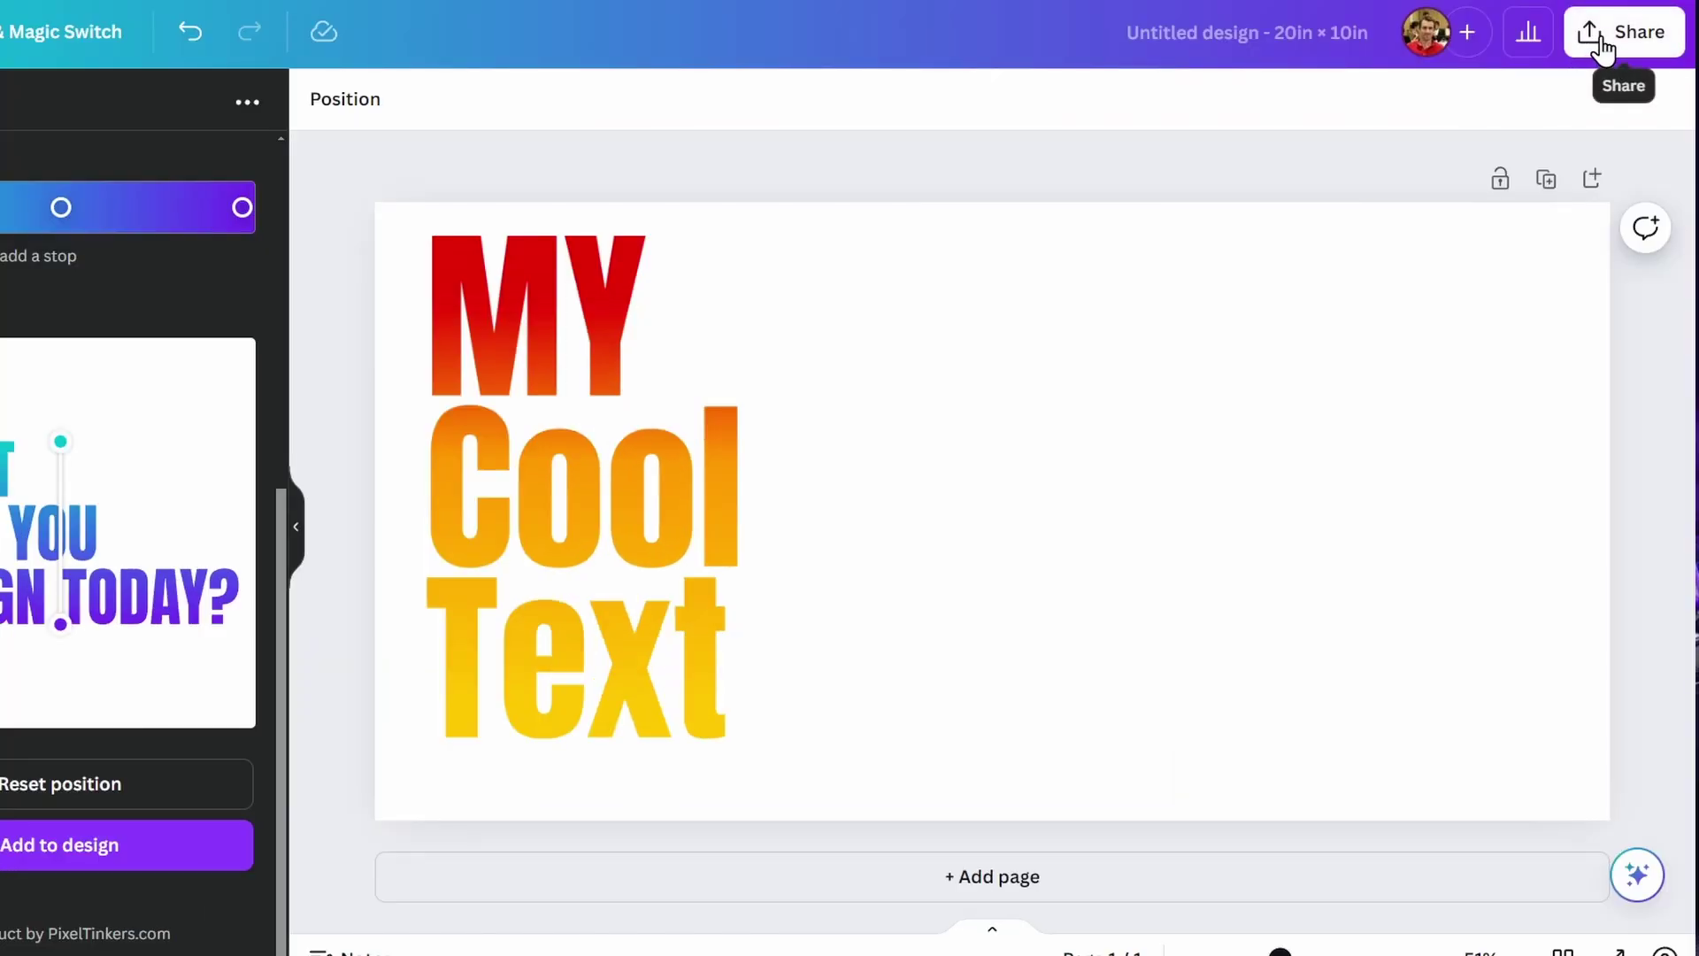
click(1618, 133)
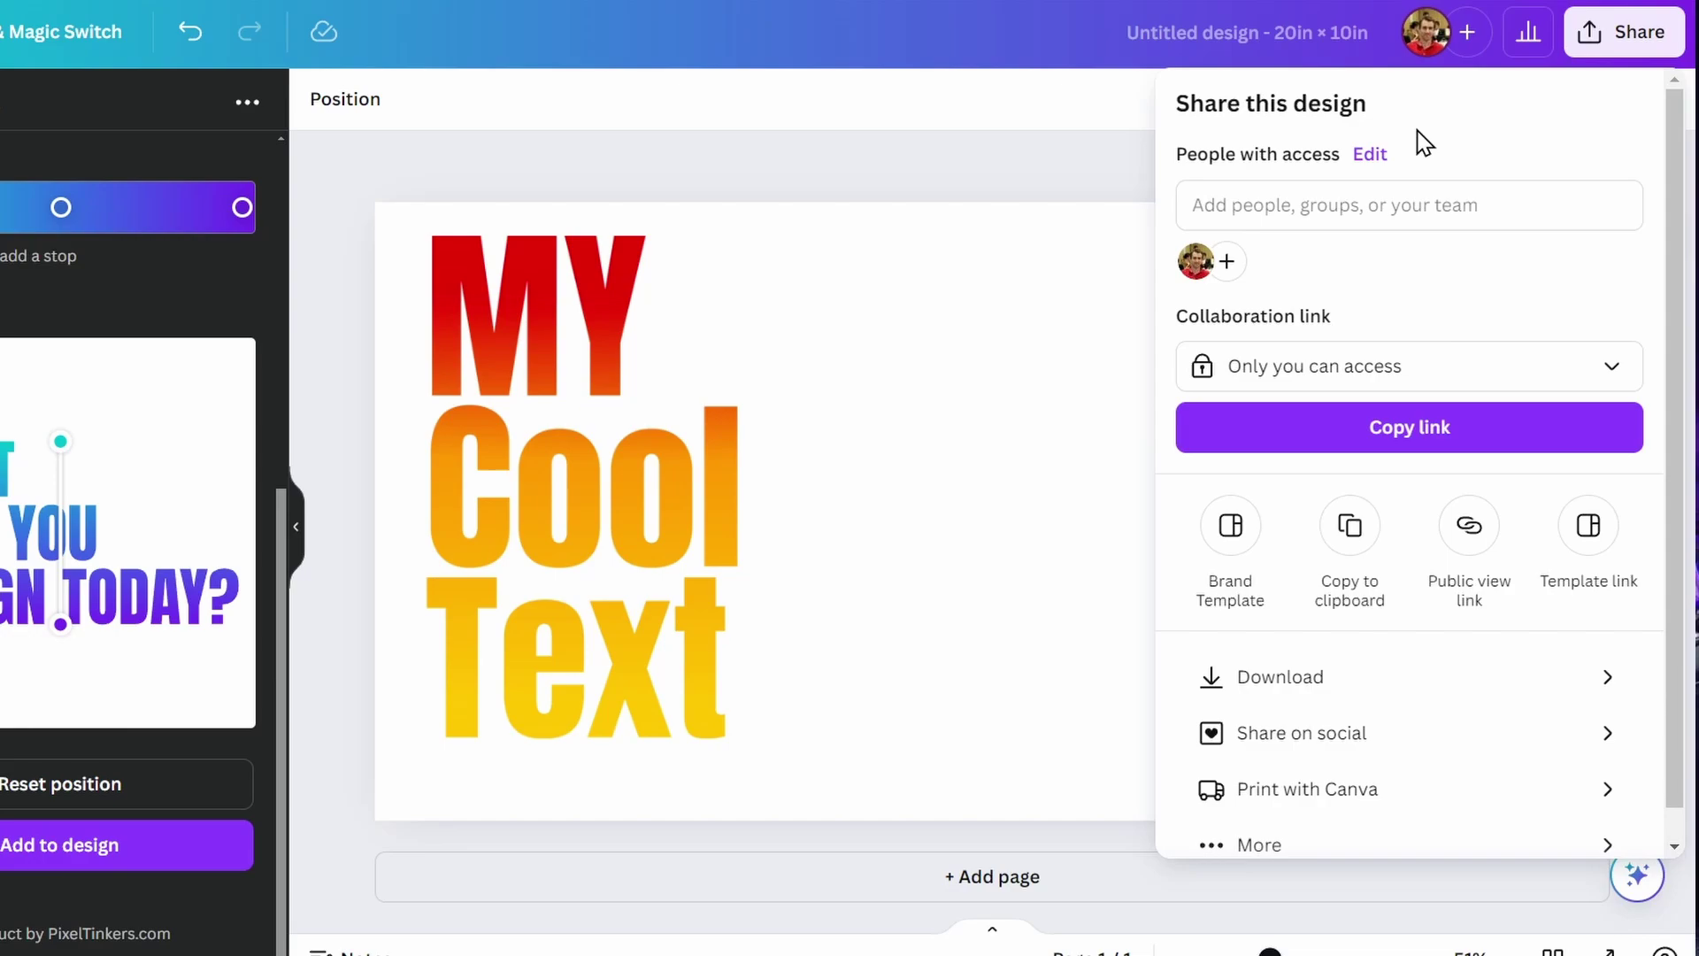
click(1285, 683)
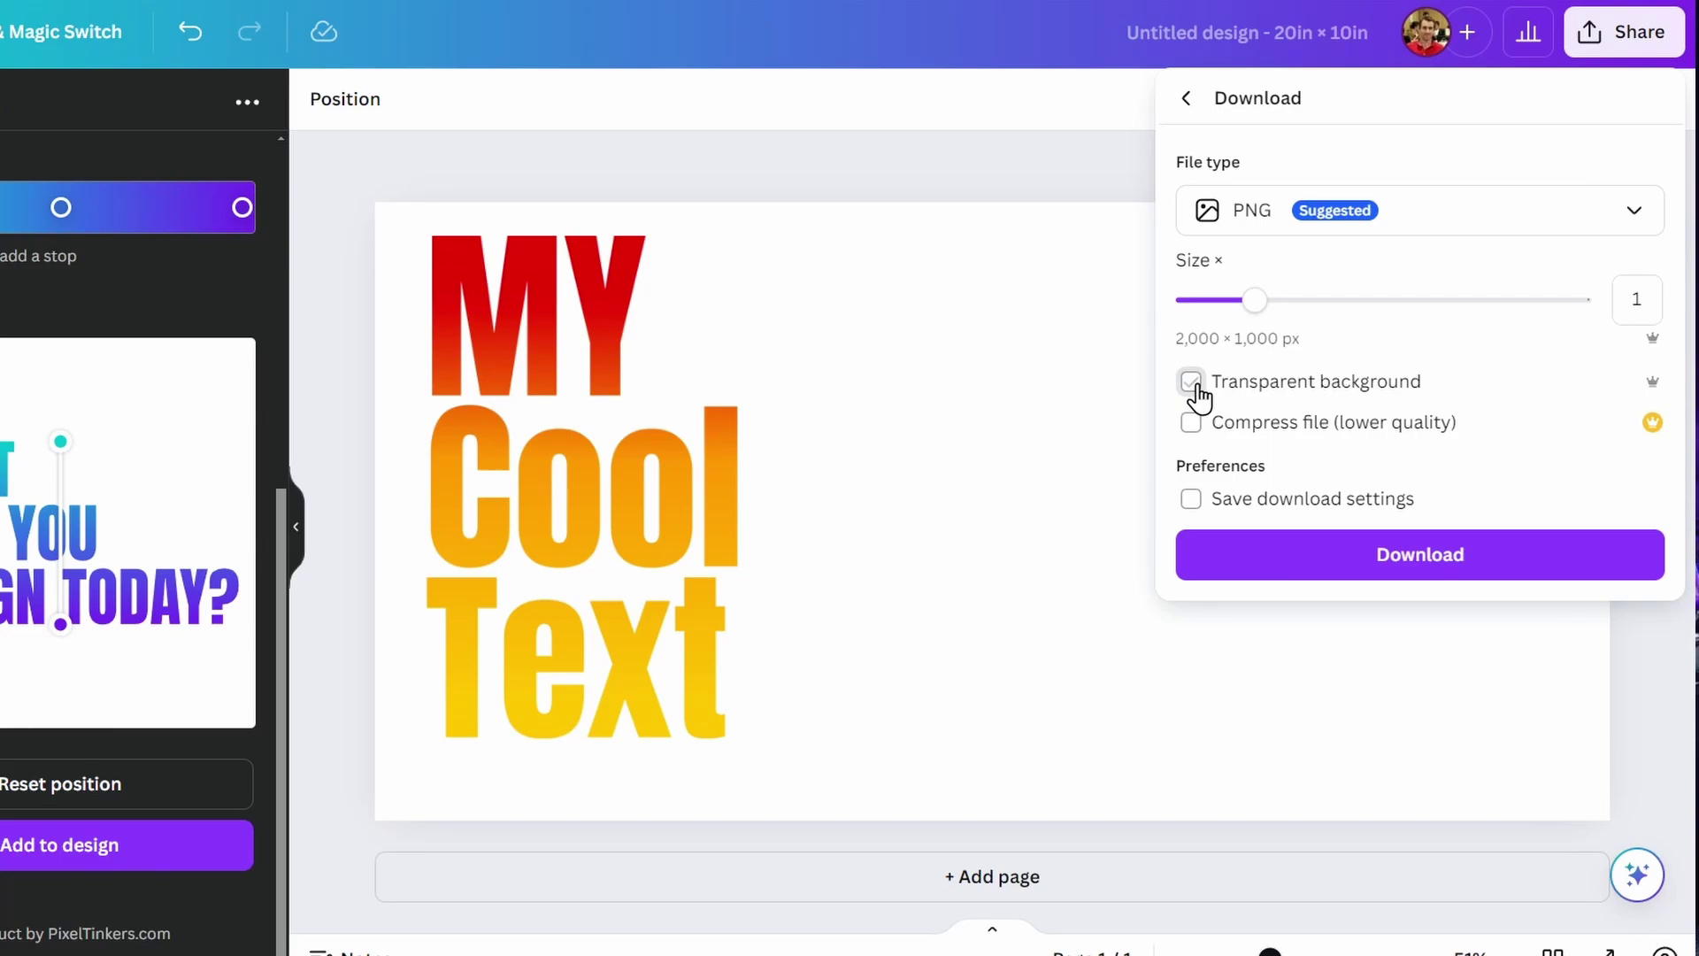
click(1415, 562)
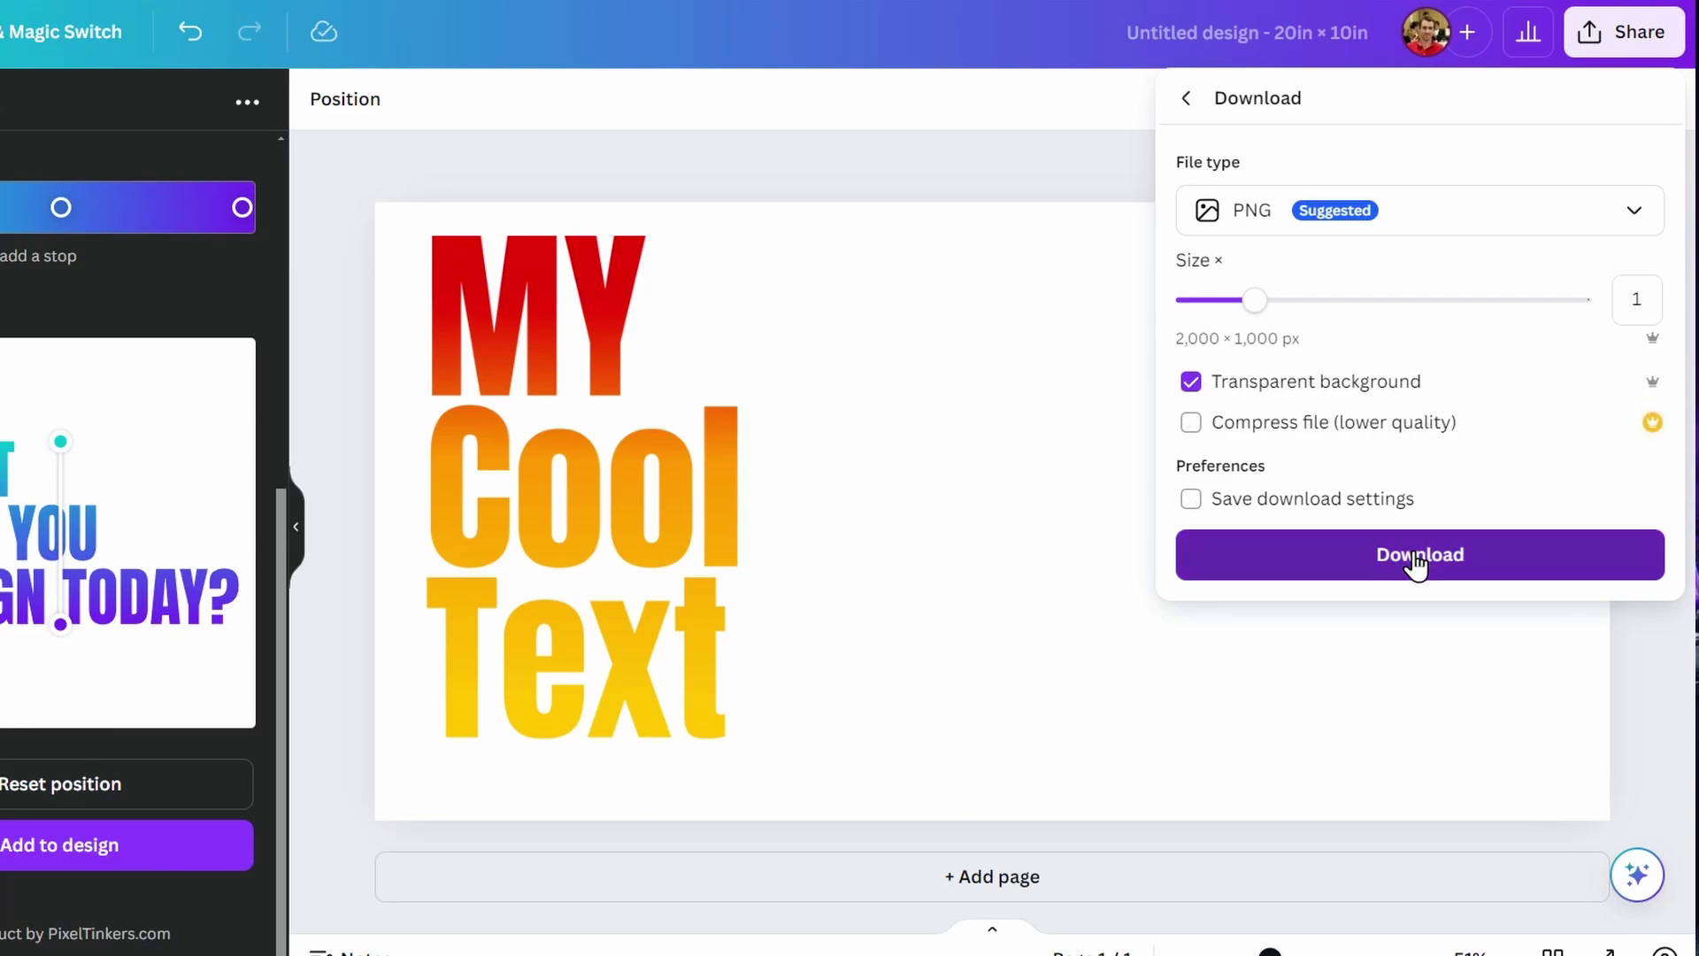
click(1416, 555)
text(Gradient)
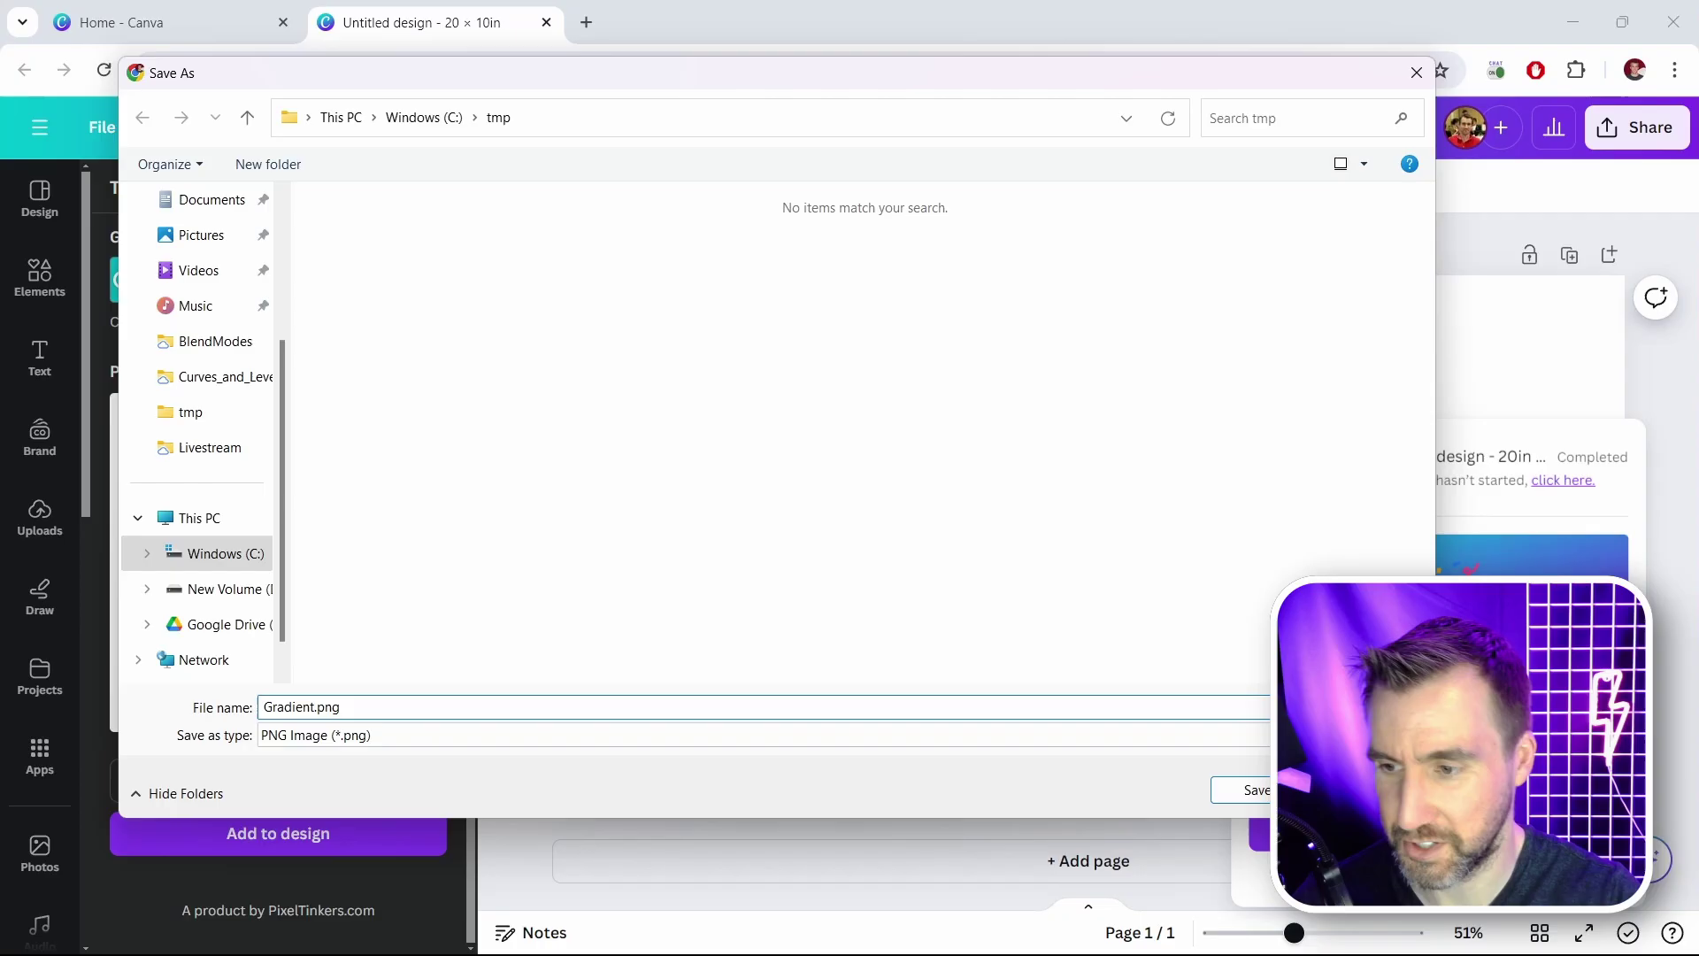
key(Return)
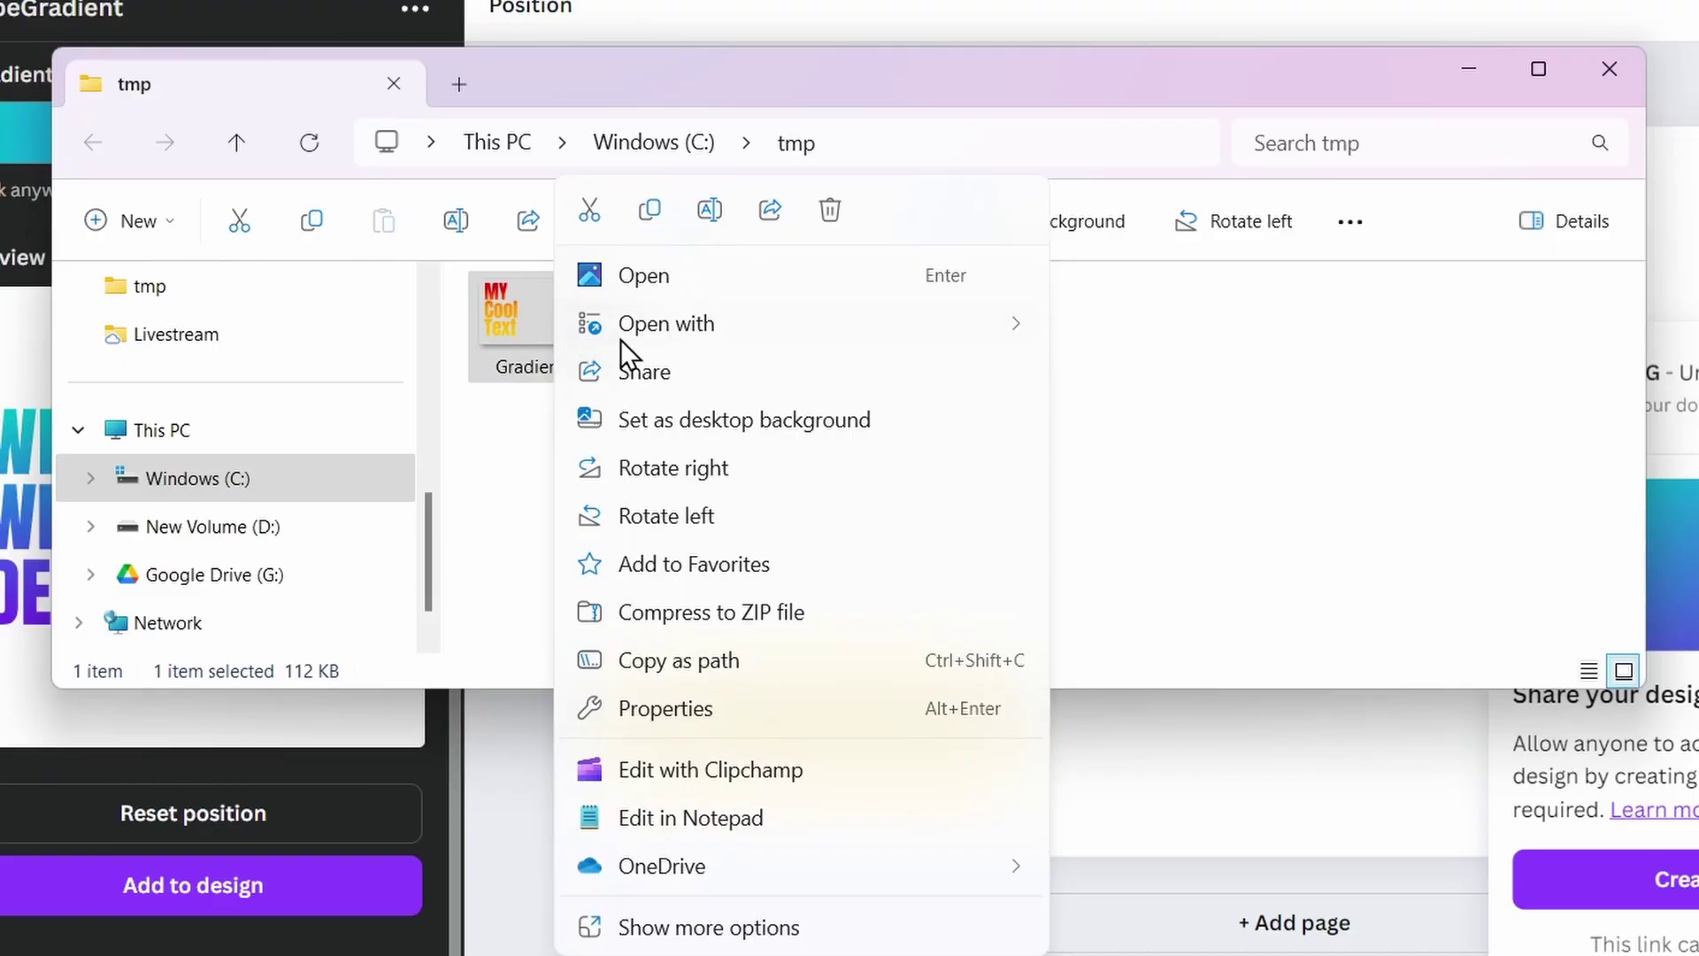
Open Gradient.png in Affinity Photo 2 from File Explorer.
mouse_move(624, 345)
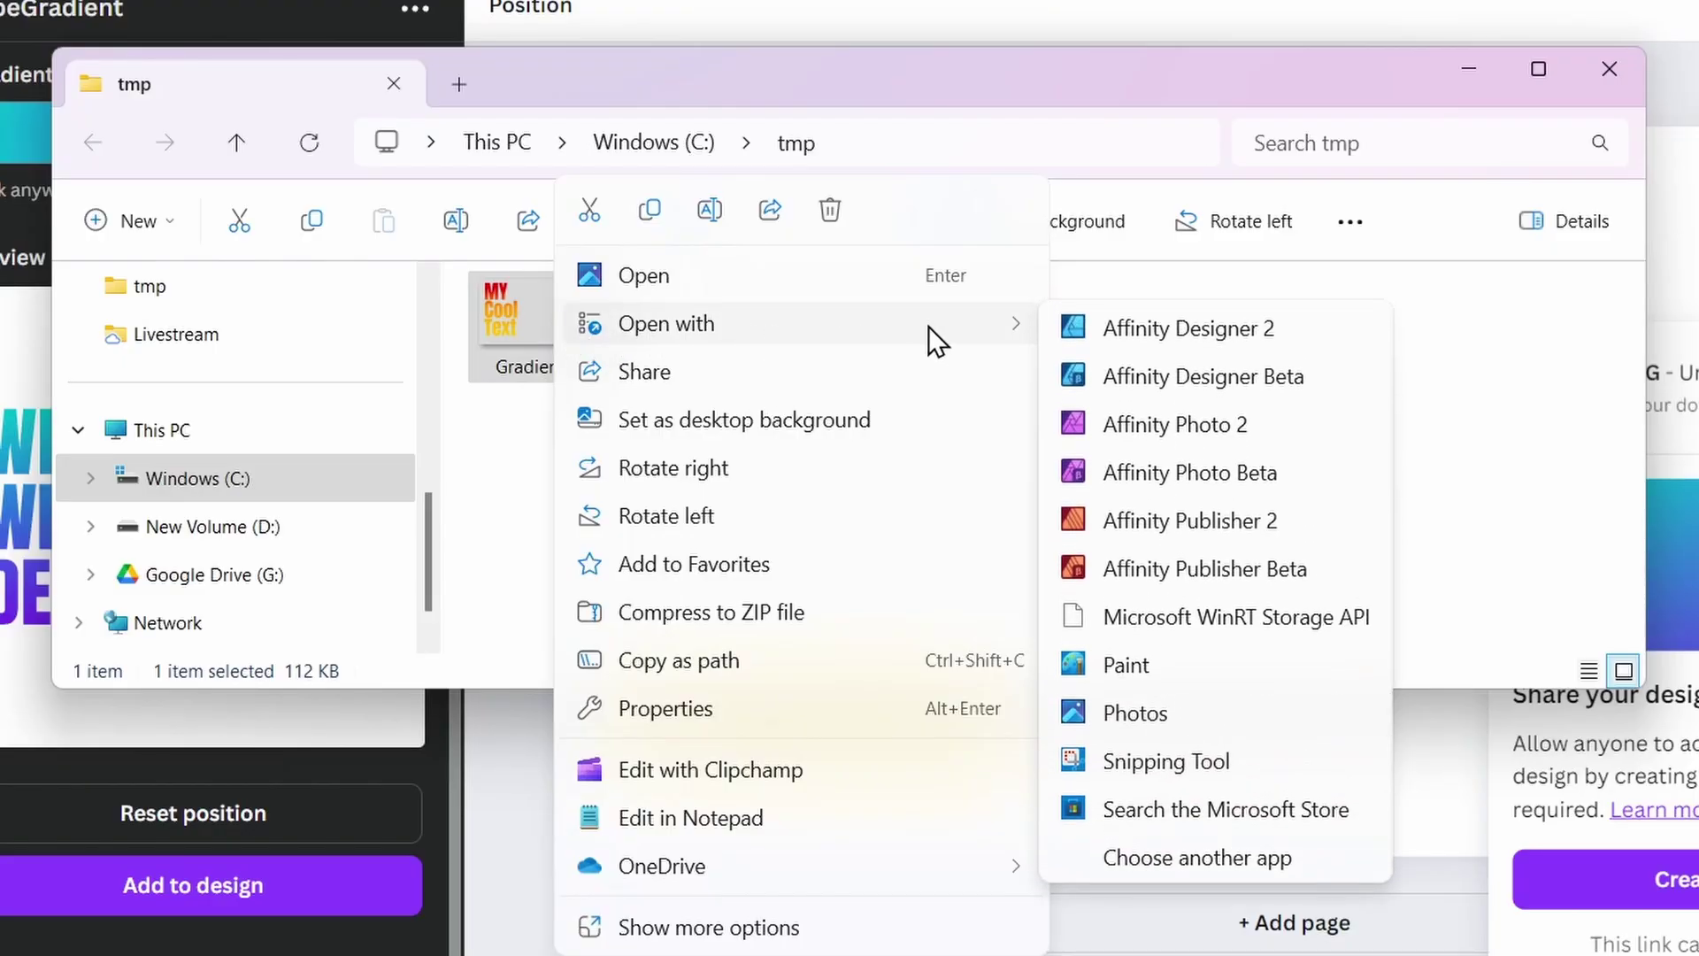
click(1167, 428)
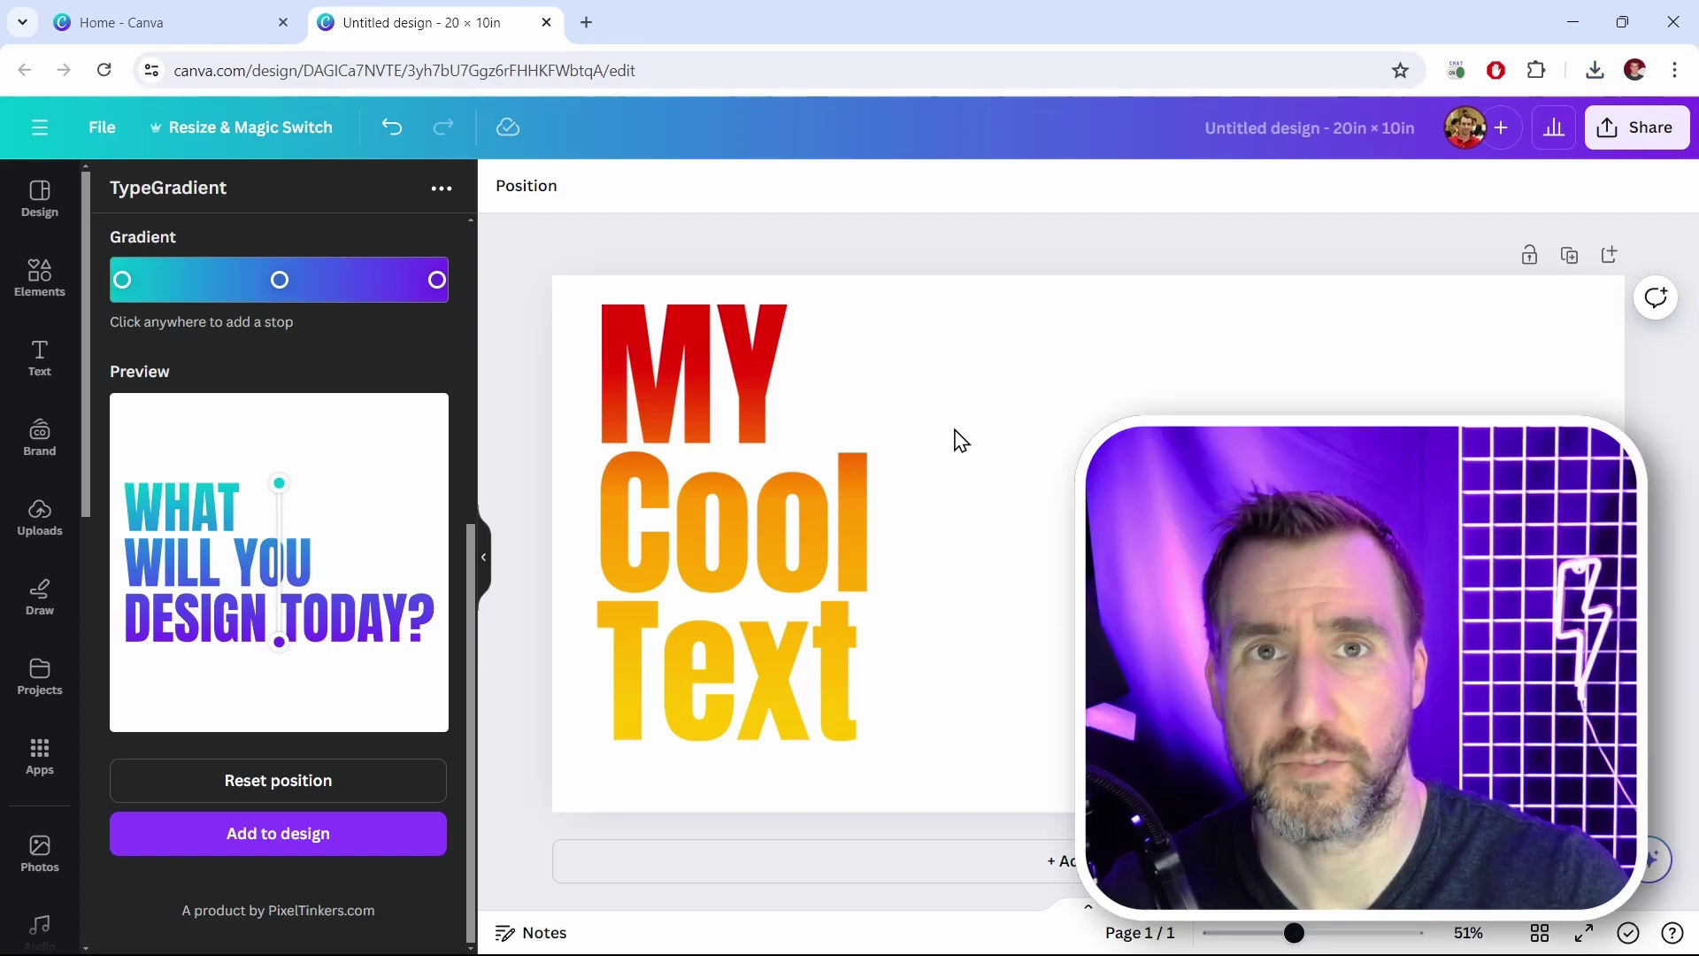
Set the PNG download size to 1.75, giving a 3,500 × 1,750 px export.
click(1612, 127)
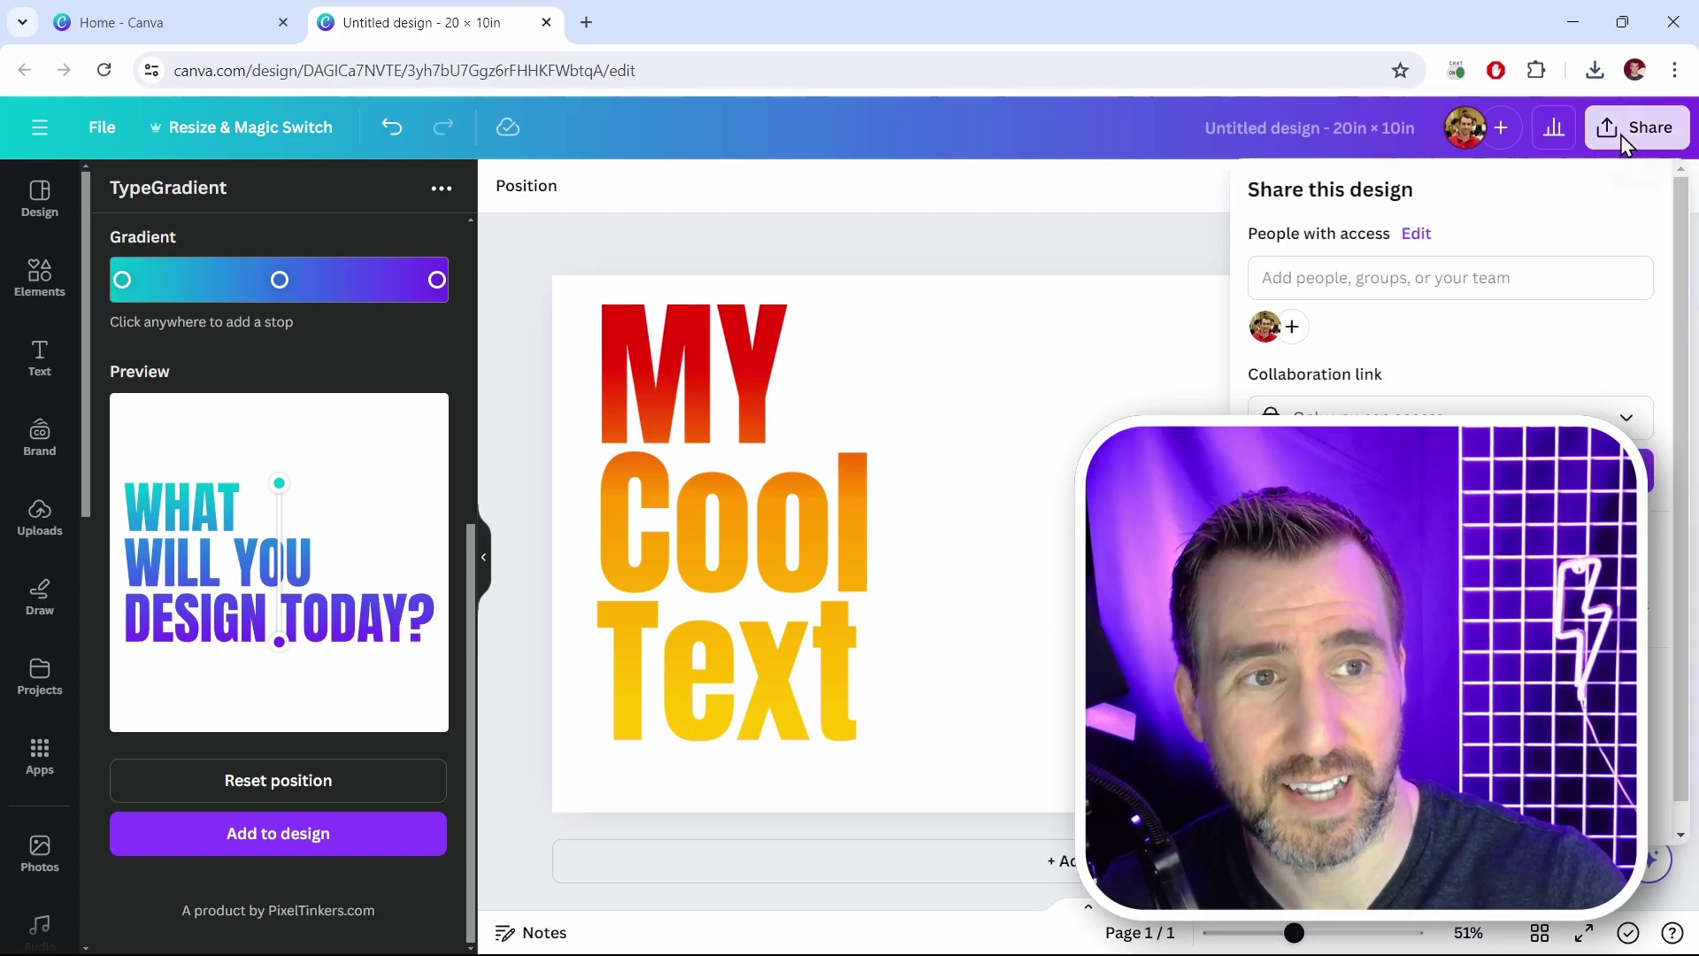
click(1345, 689)
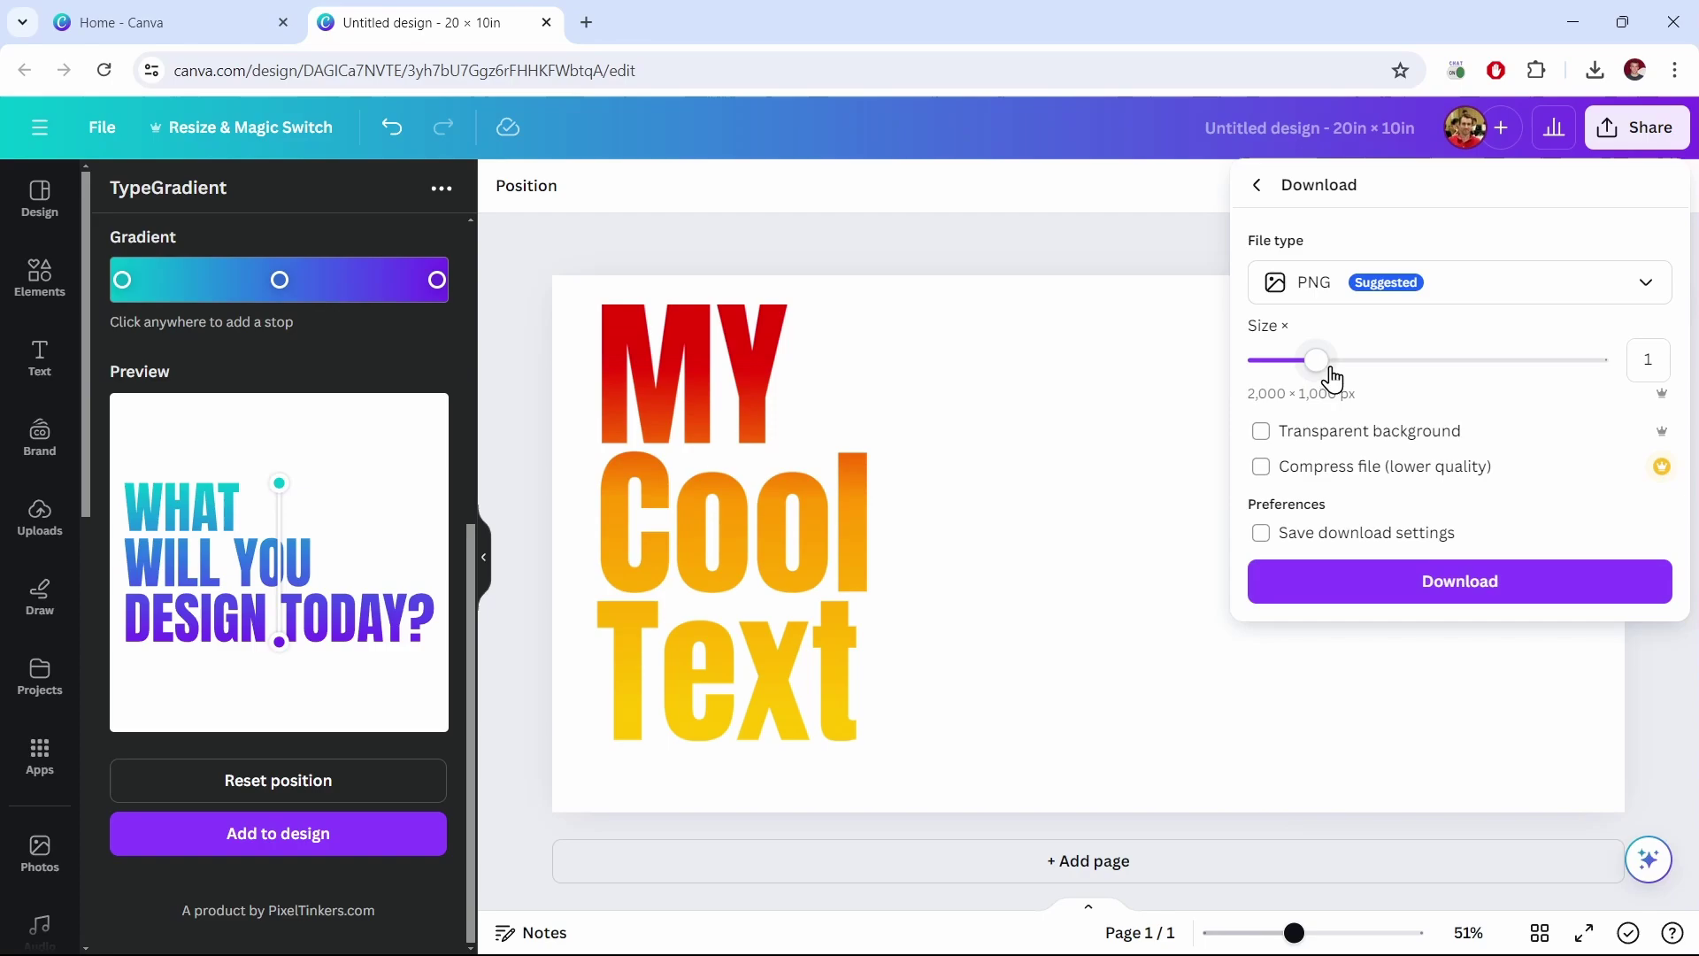
drag(1319, 360, 1419, 360)
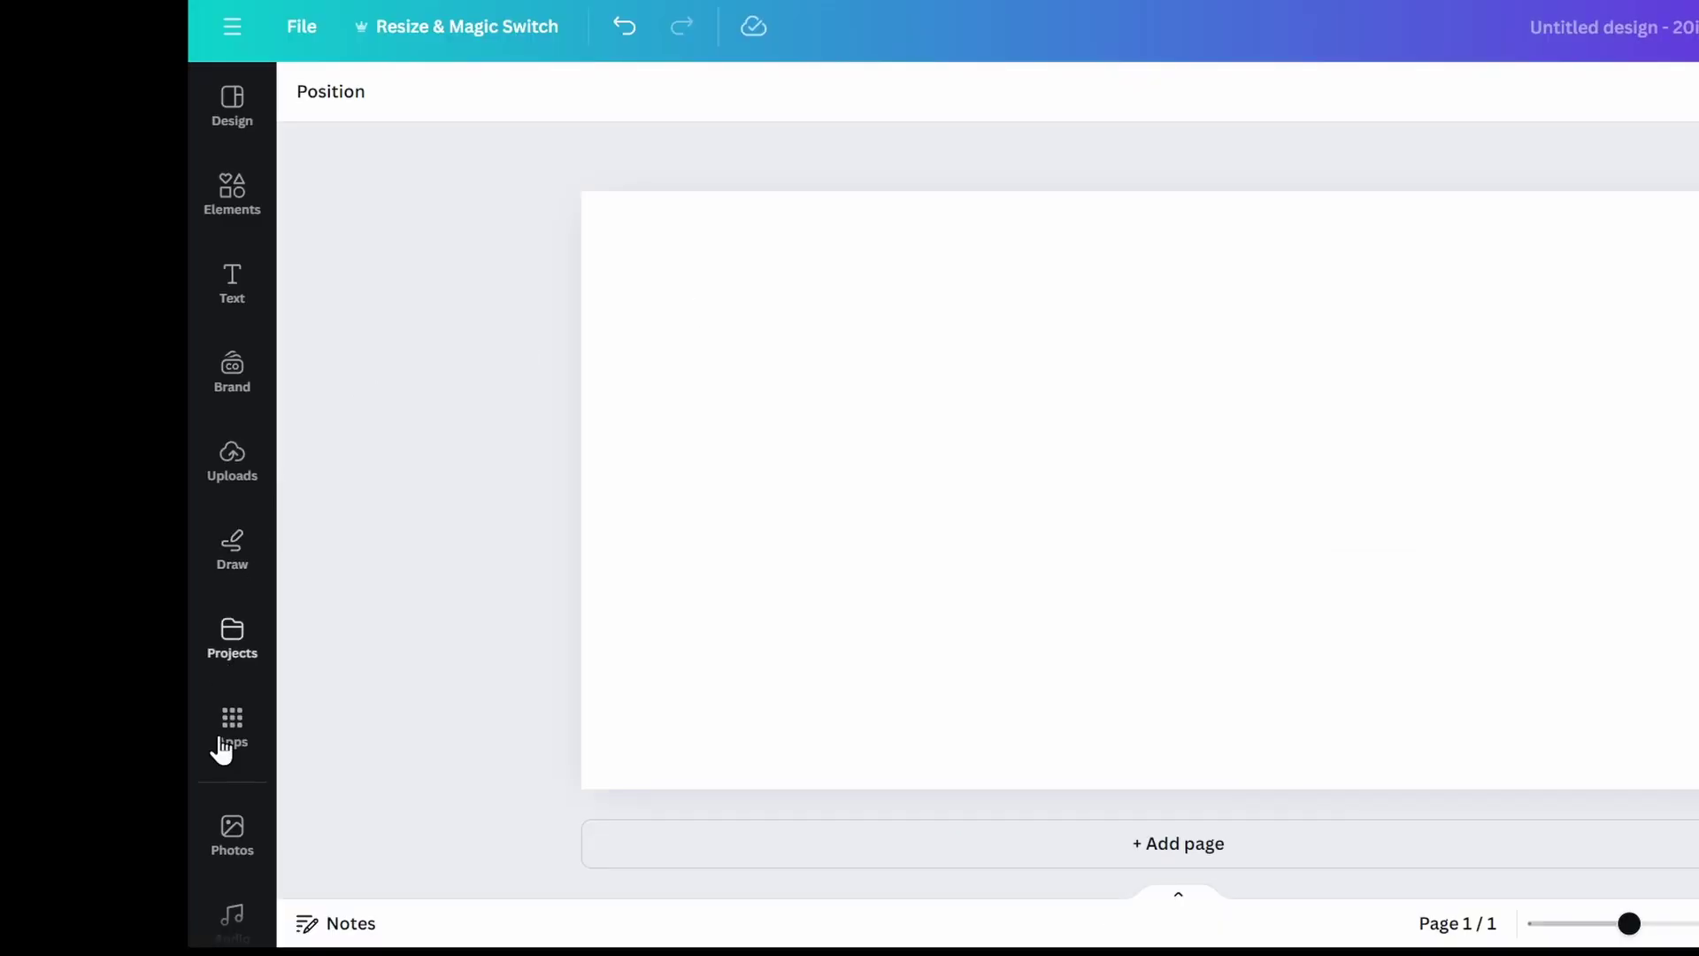
Search photos for 'gradients', place the pink gradient photo, and stretch it across the full page.
click(45, 863)
click(540, 104)
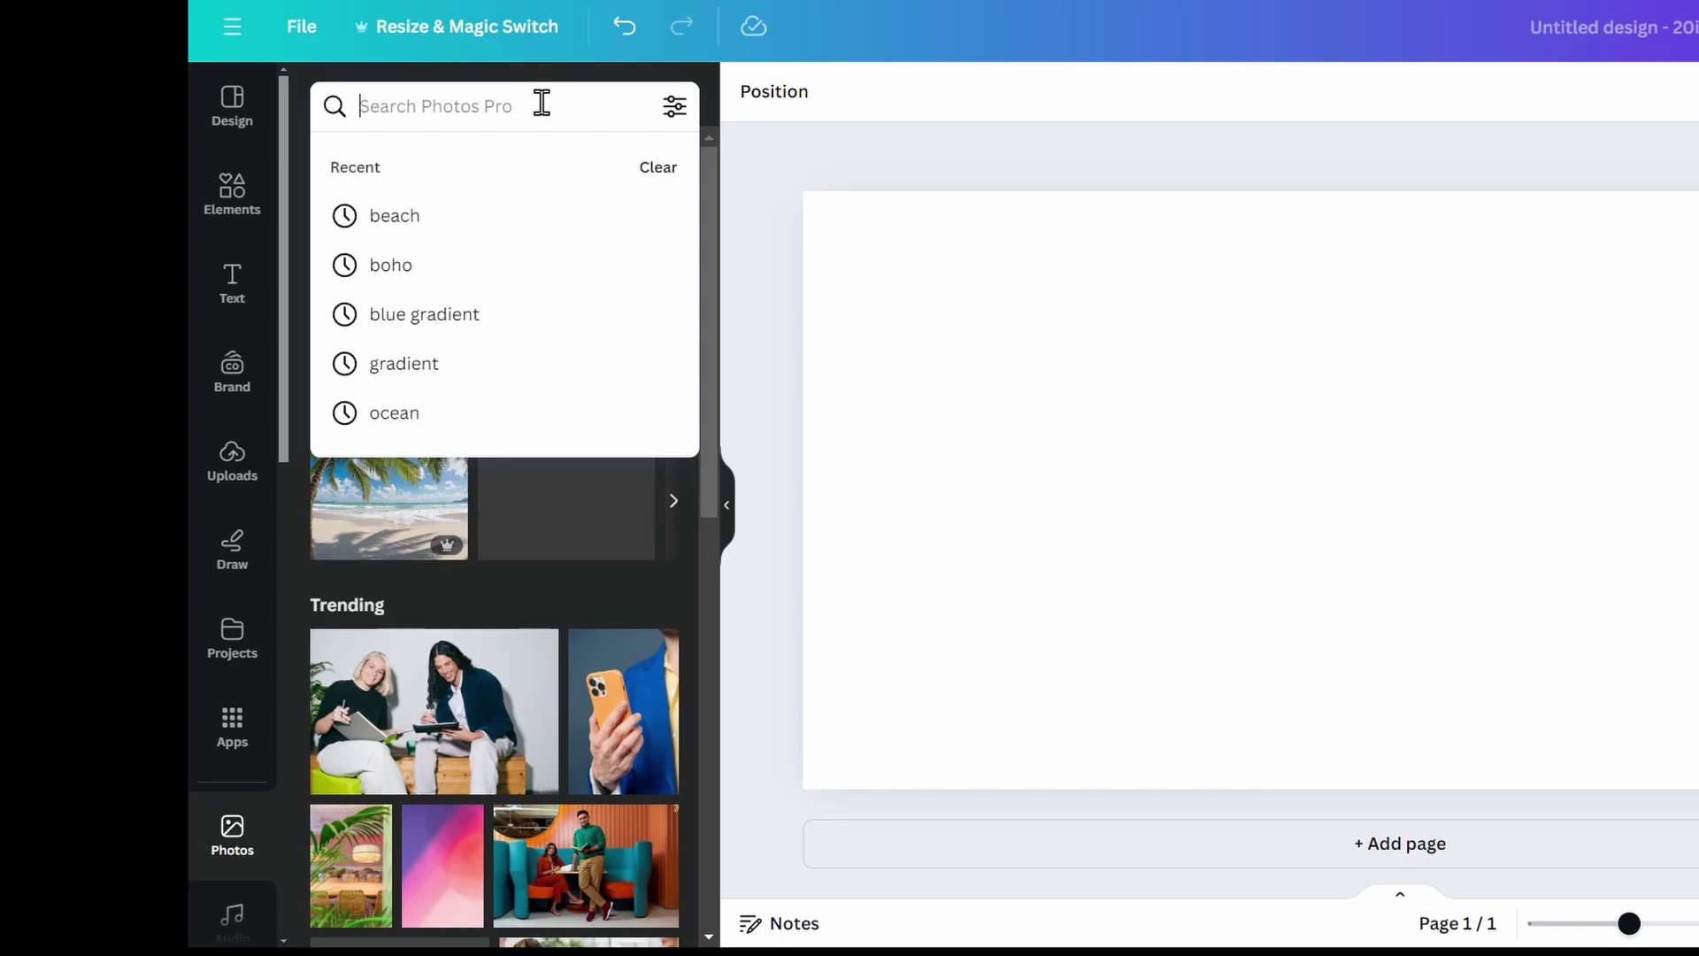
text(gradients)
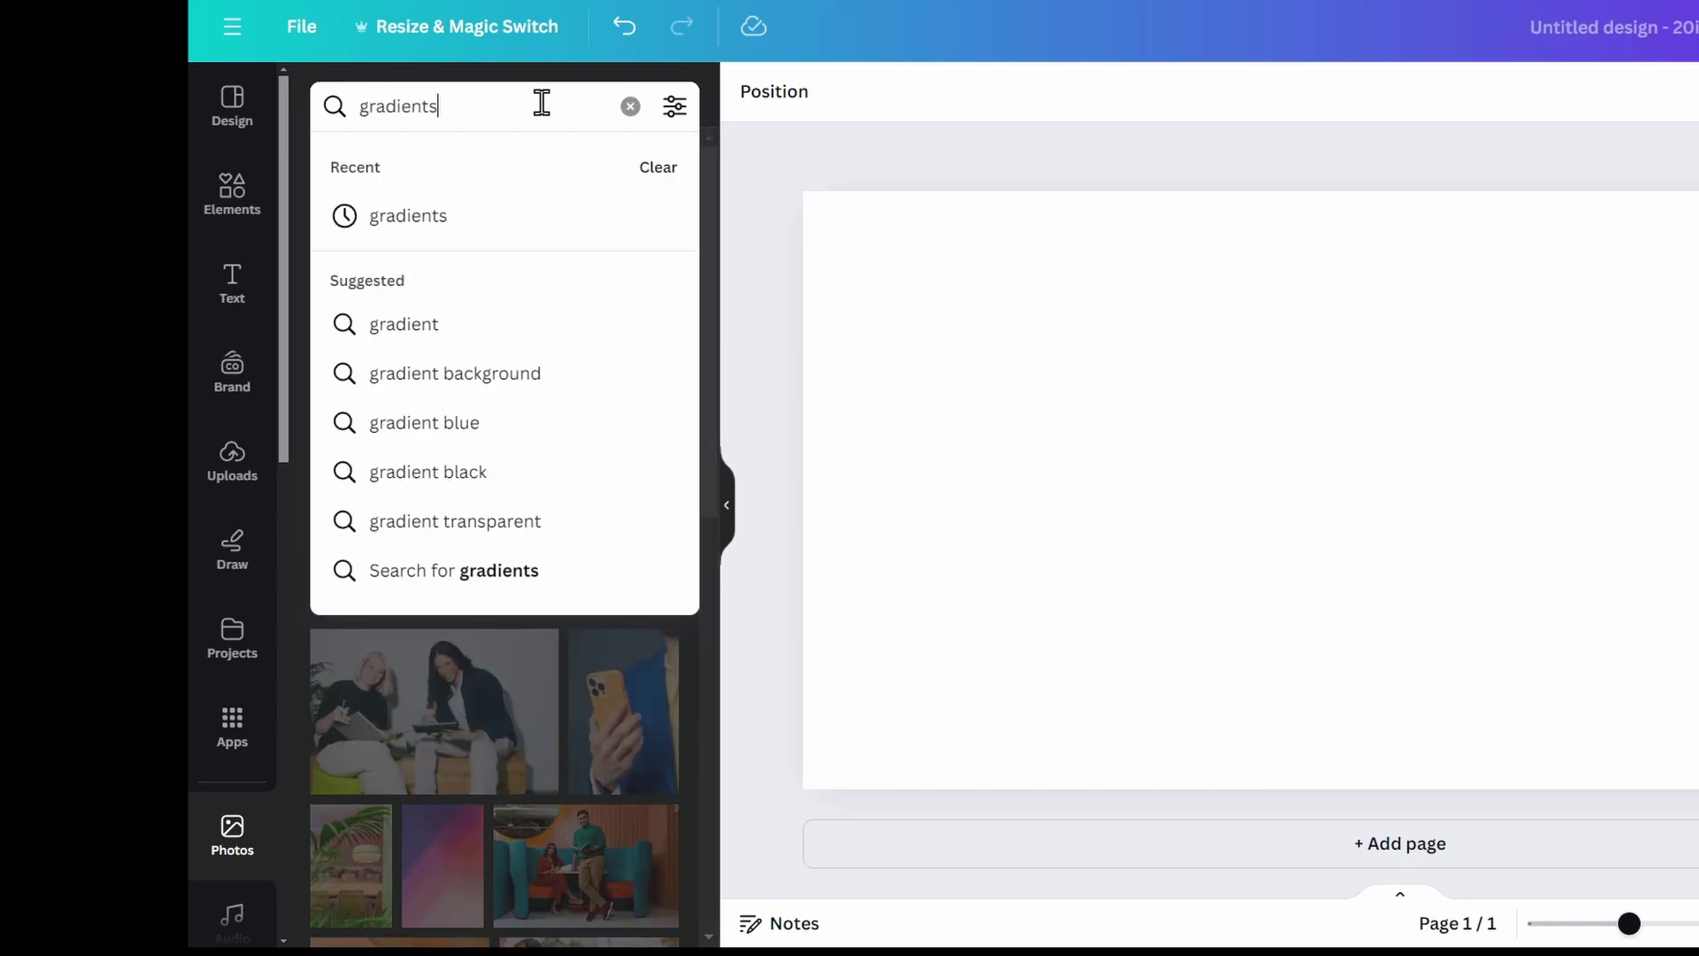
key(Return)
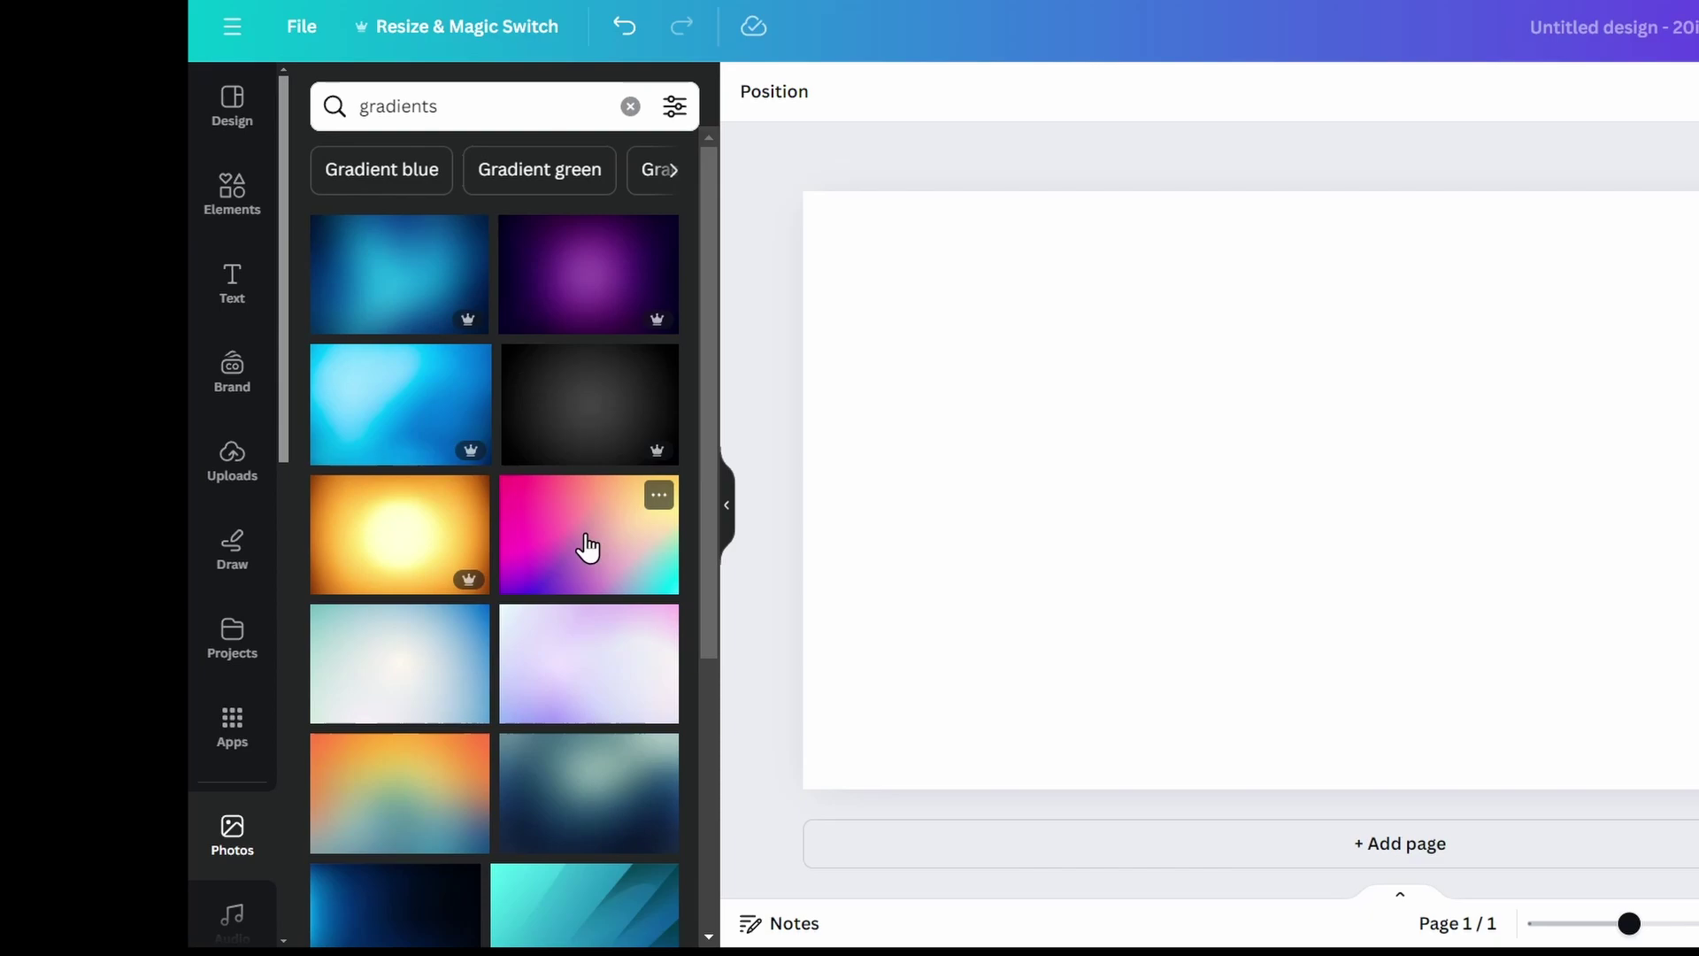
drag(575, 546, 999, 263)
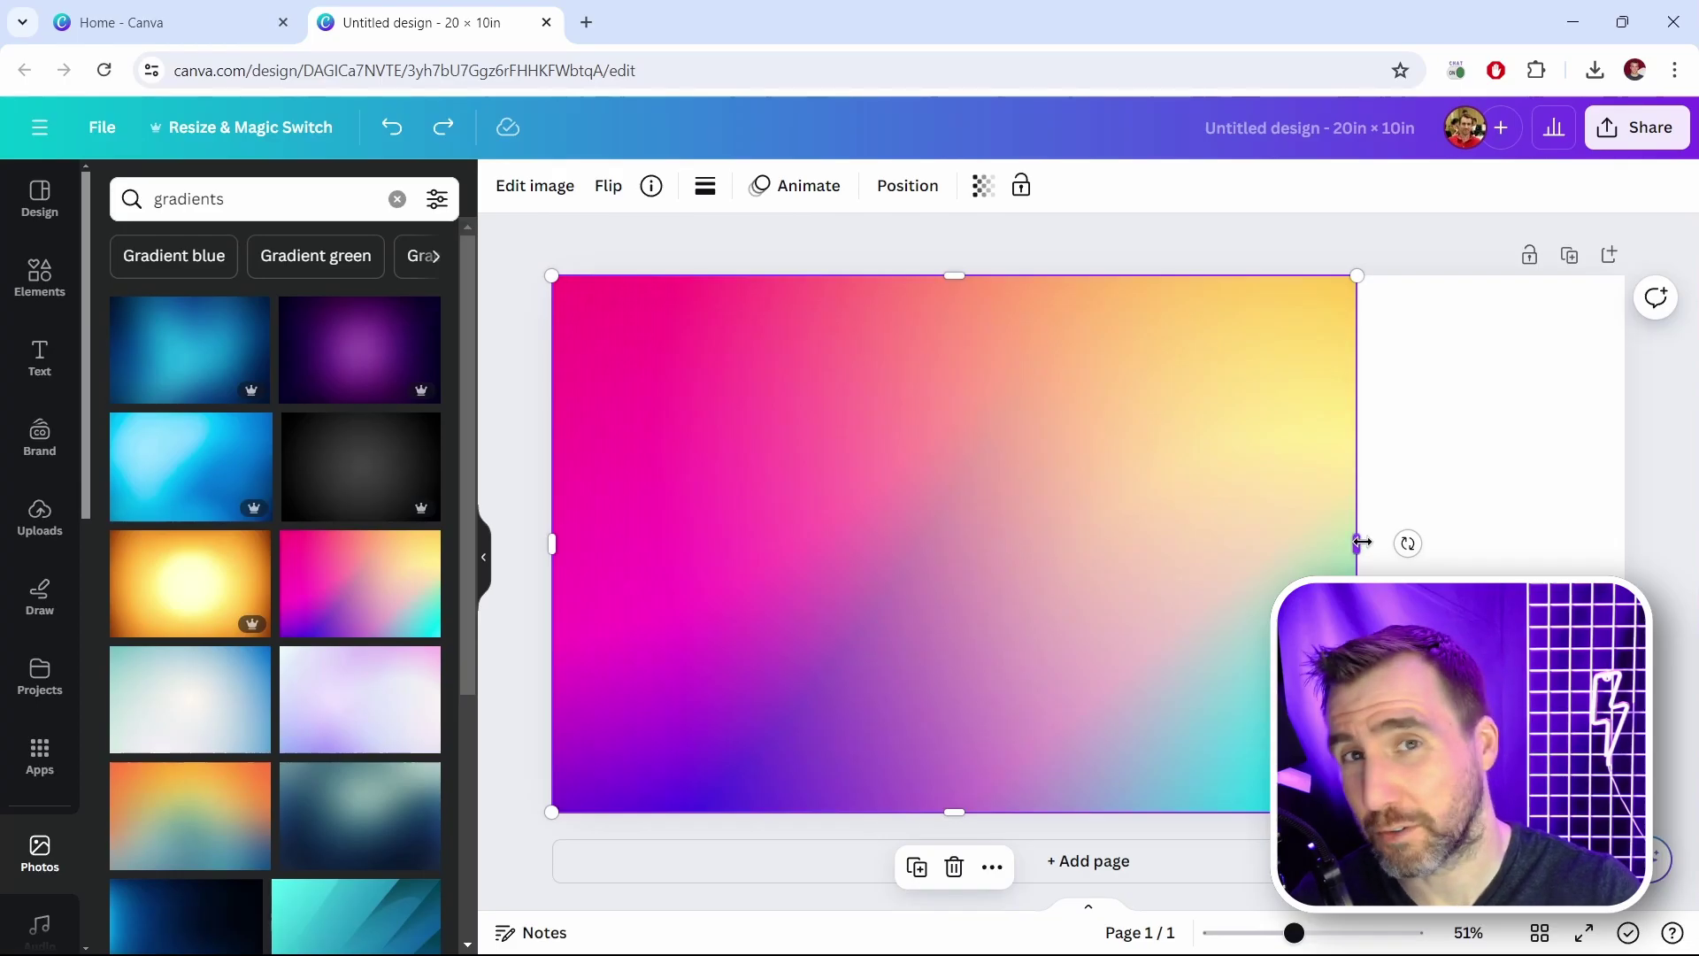
drag(1361, 541, 1623, 544)
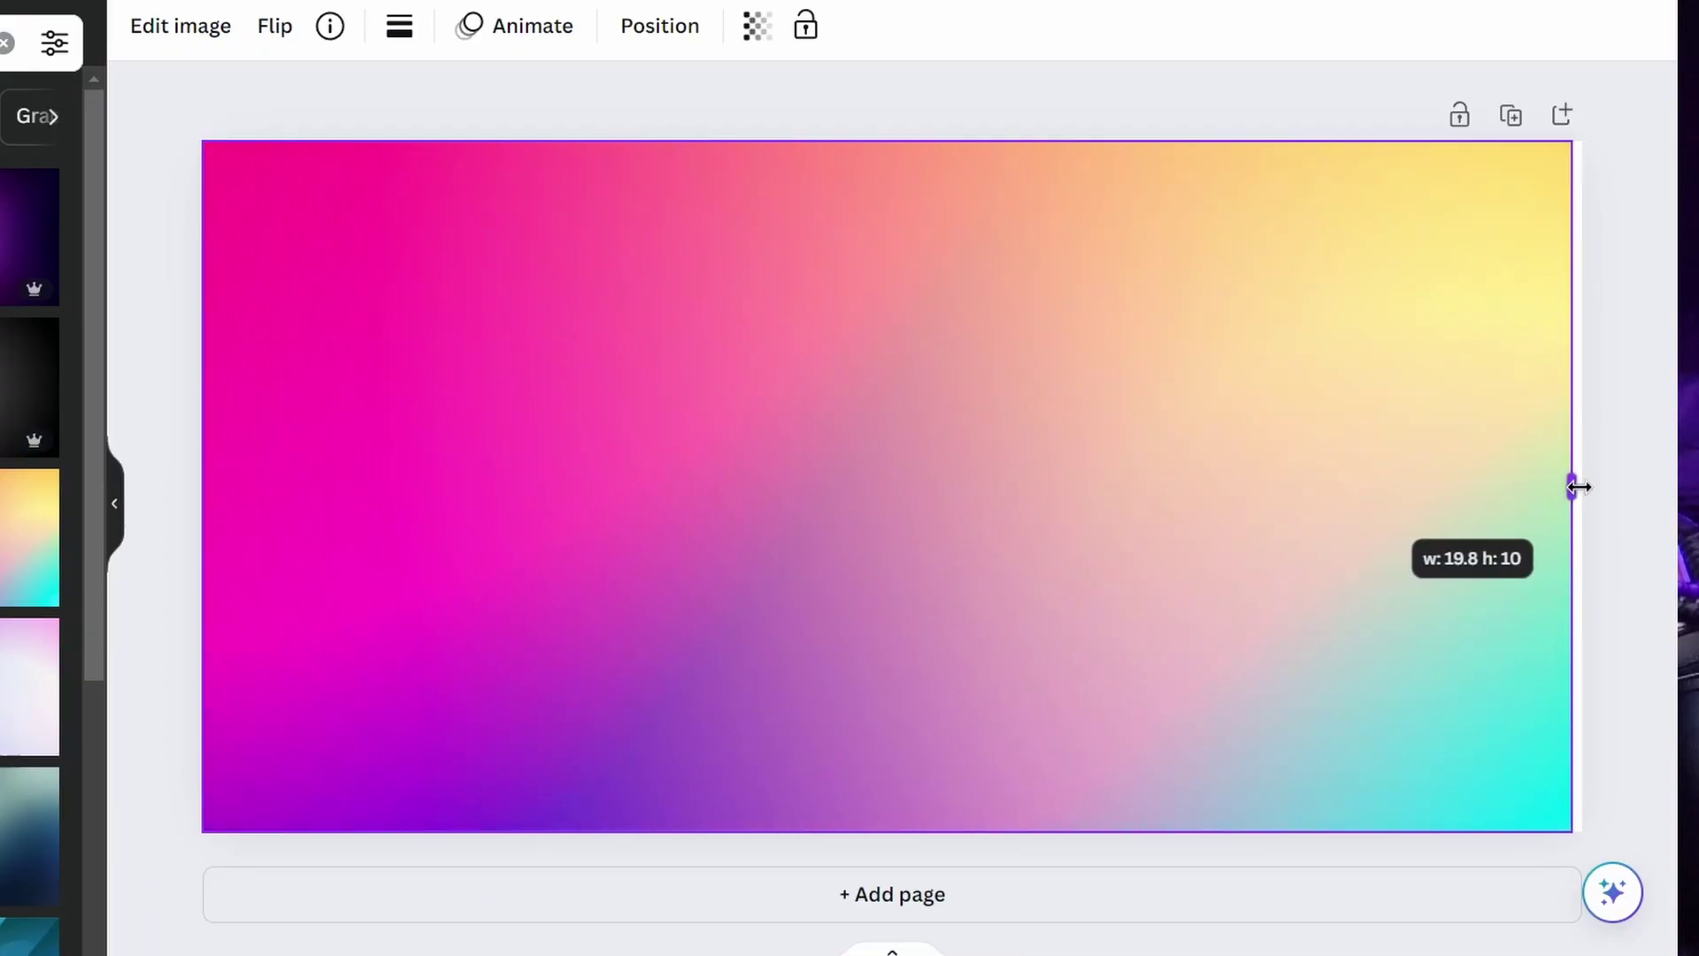
drag(1580, 486, 1583, 487)
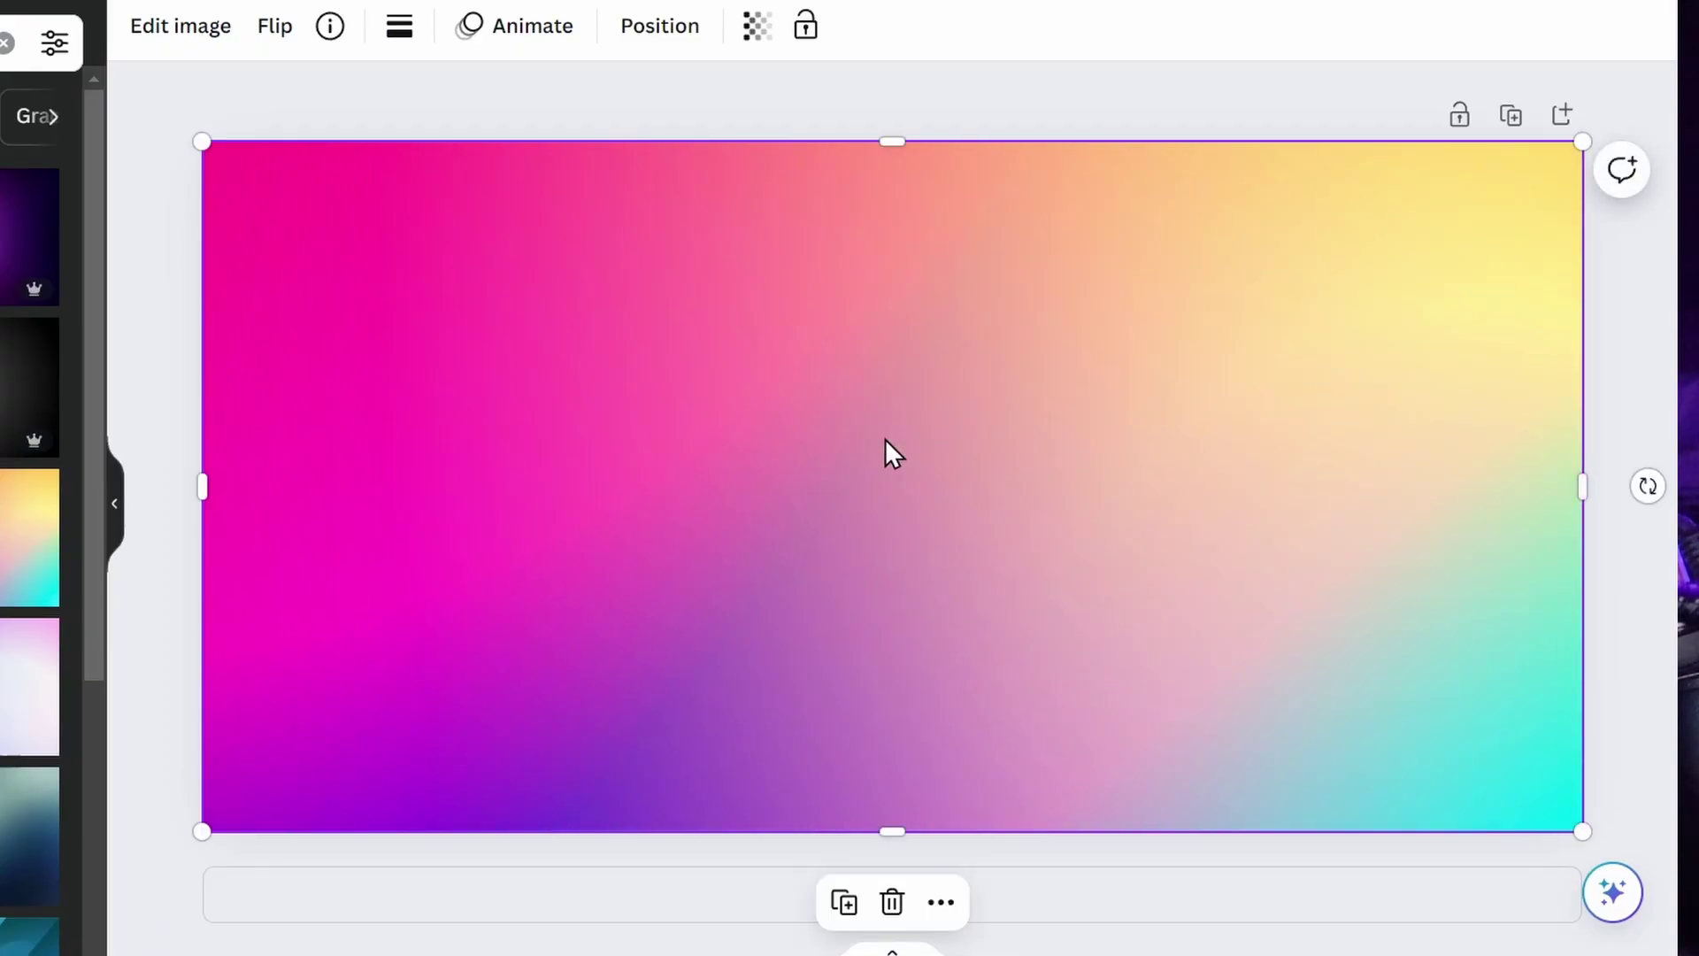
Add a new text box on the page reading 'SUNSET'.
click(1155, 131)
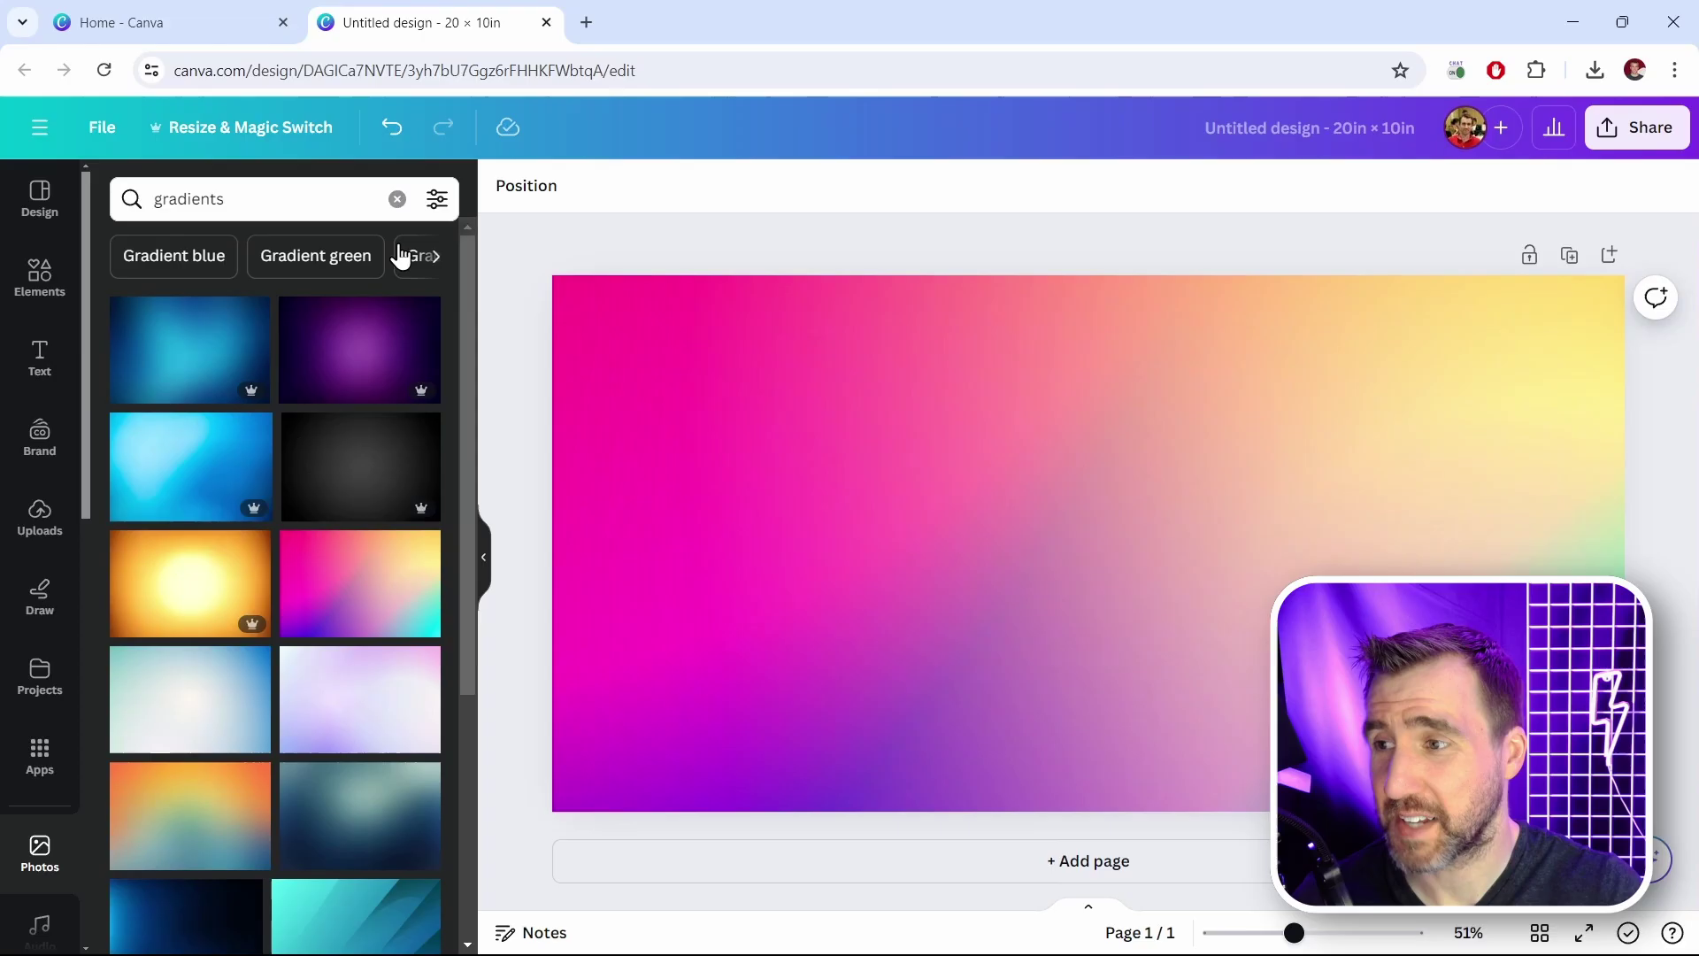
click(38, 354)
click(259, 205)
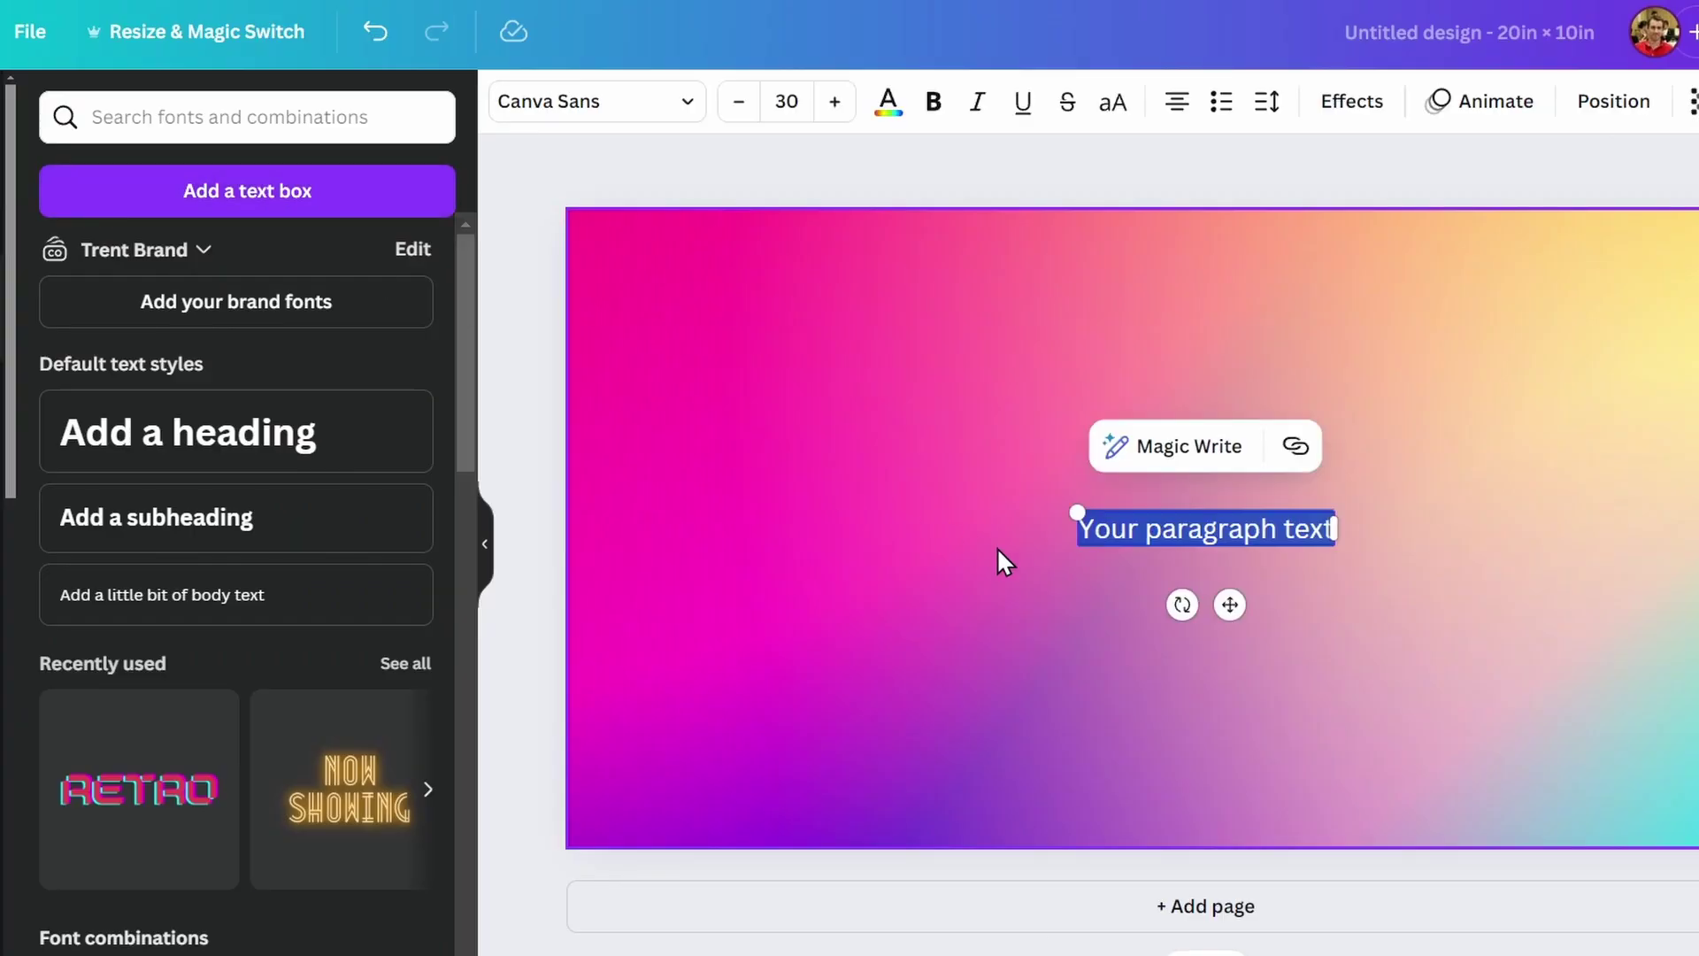
text(SUNSET)
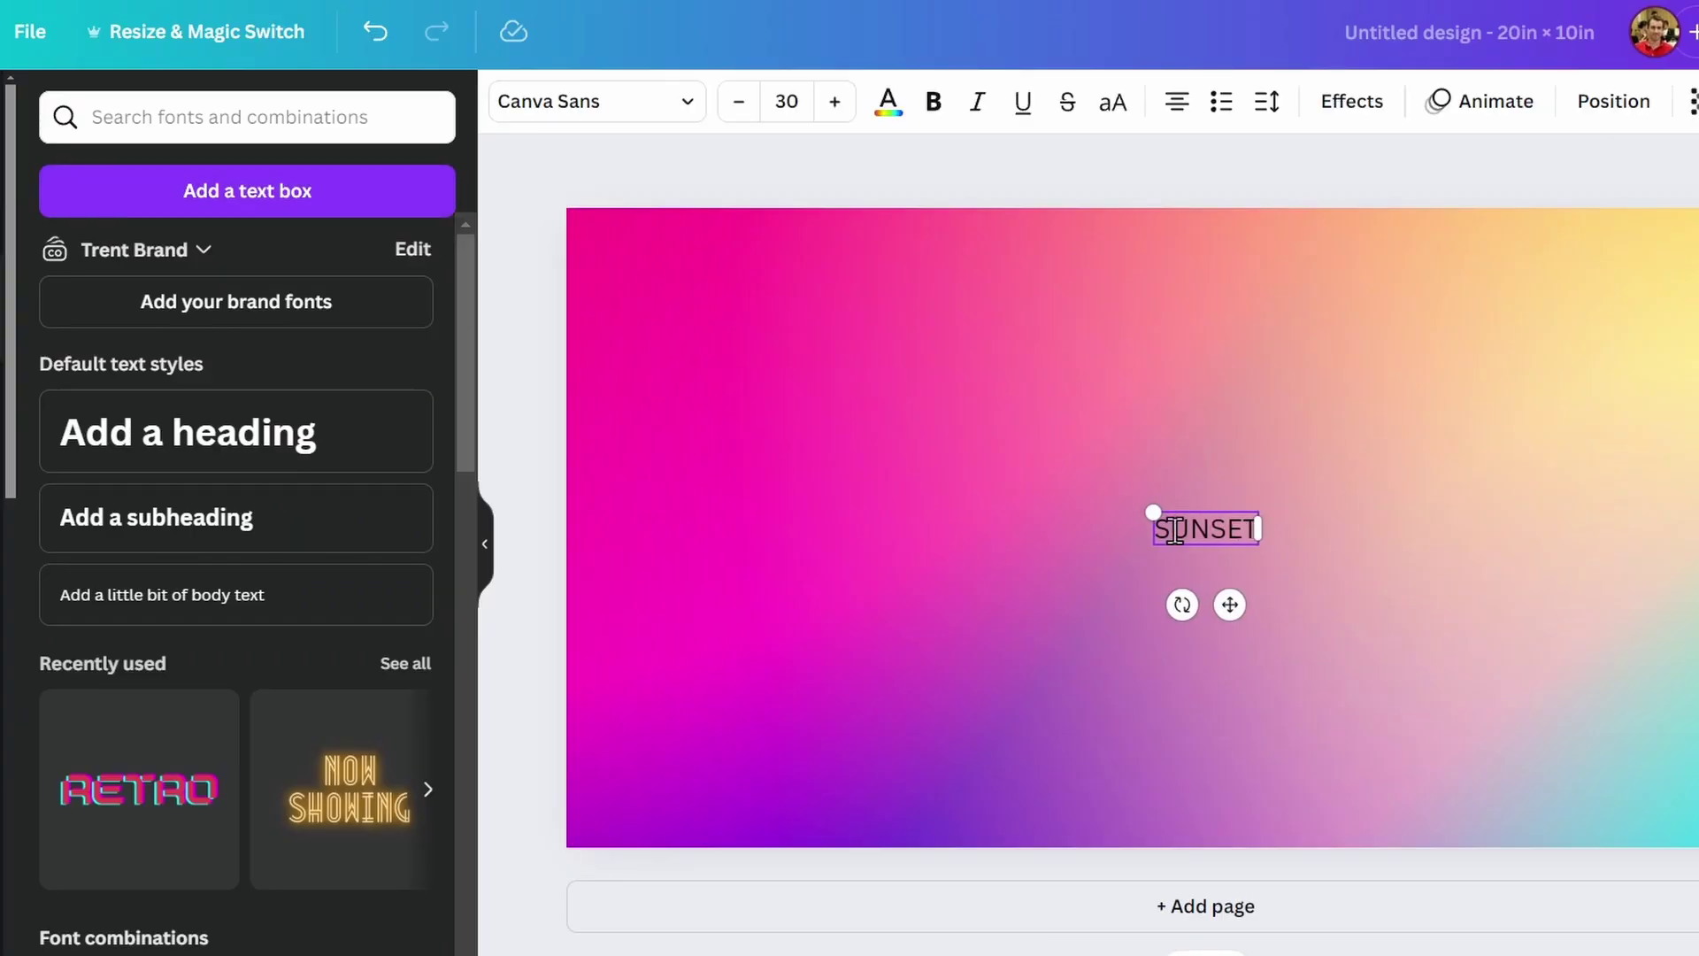
Enlarge SUNSET to fill the page, set it in the Anton font, and centre it.
drag(1169, 512, 655, 250)
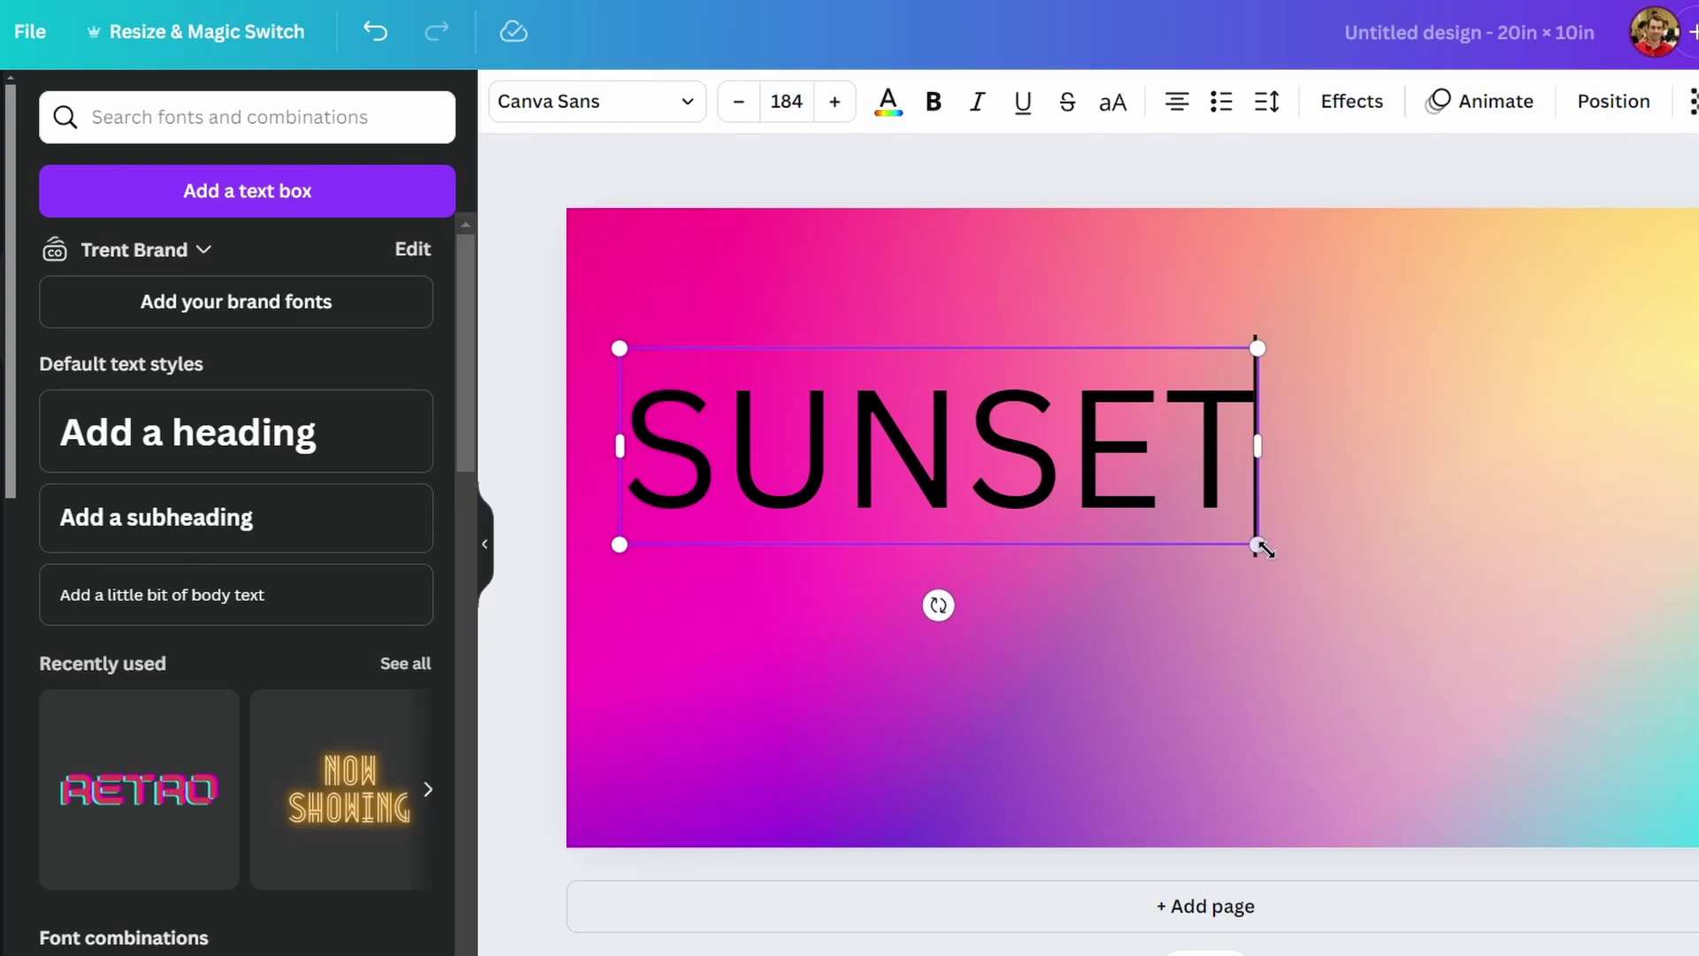
drag(1259, 542, 1691, 692)
click(645, 106)
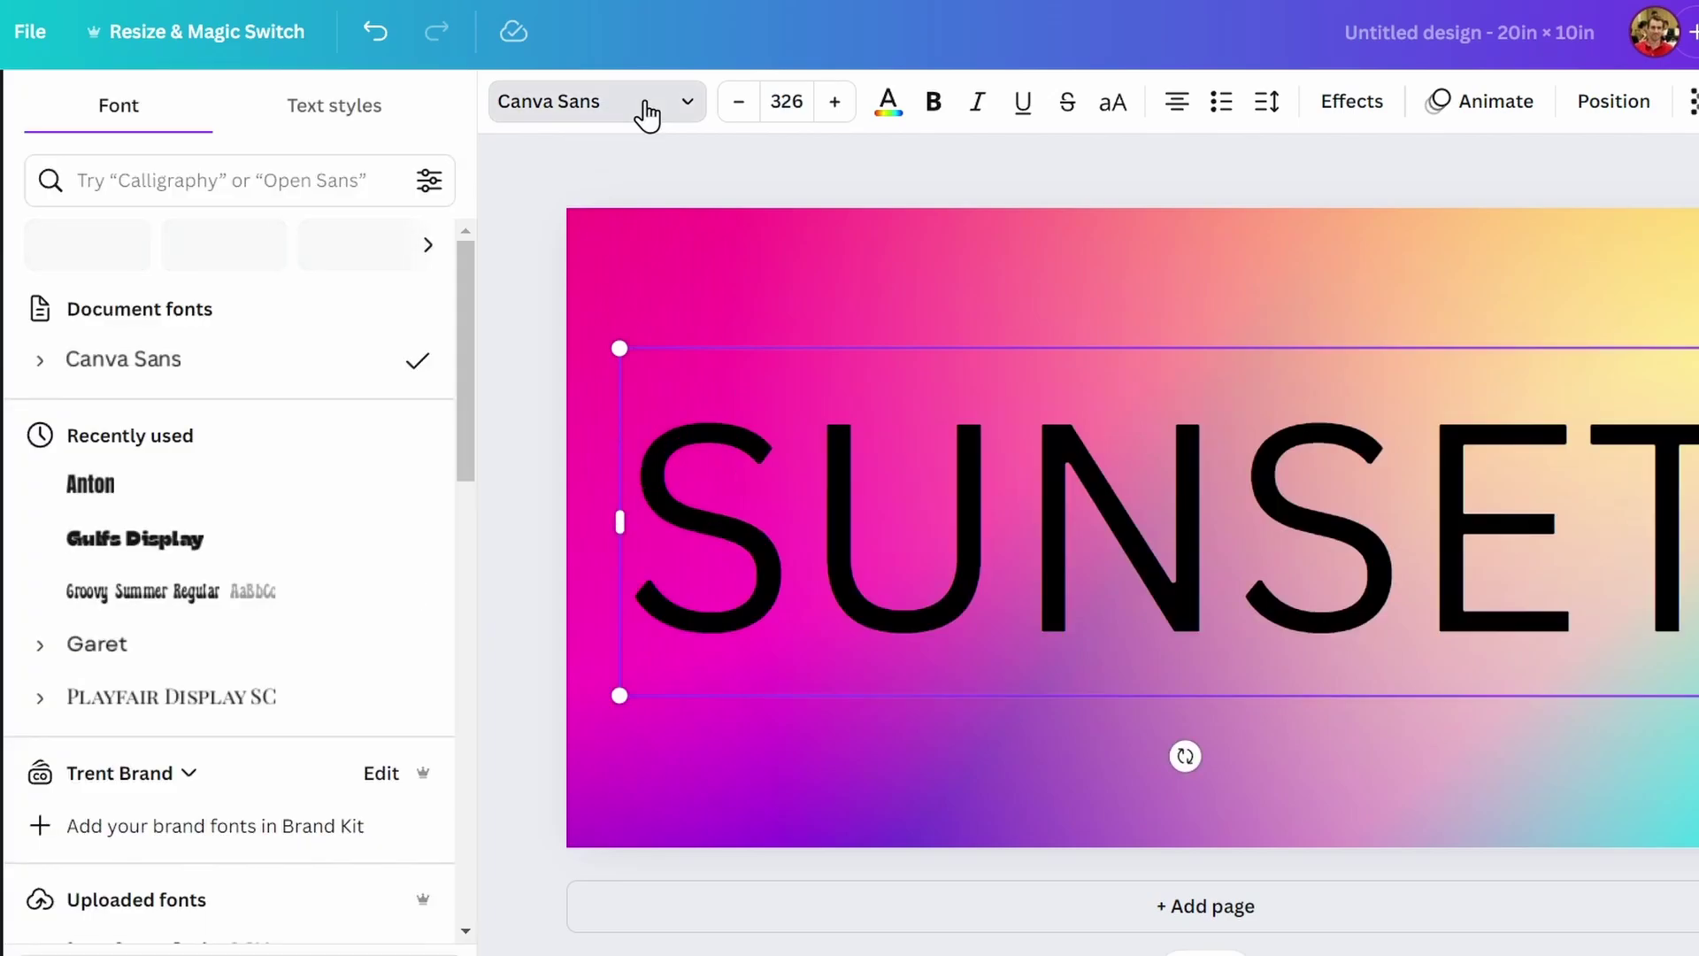
click(94, 489)
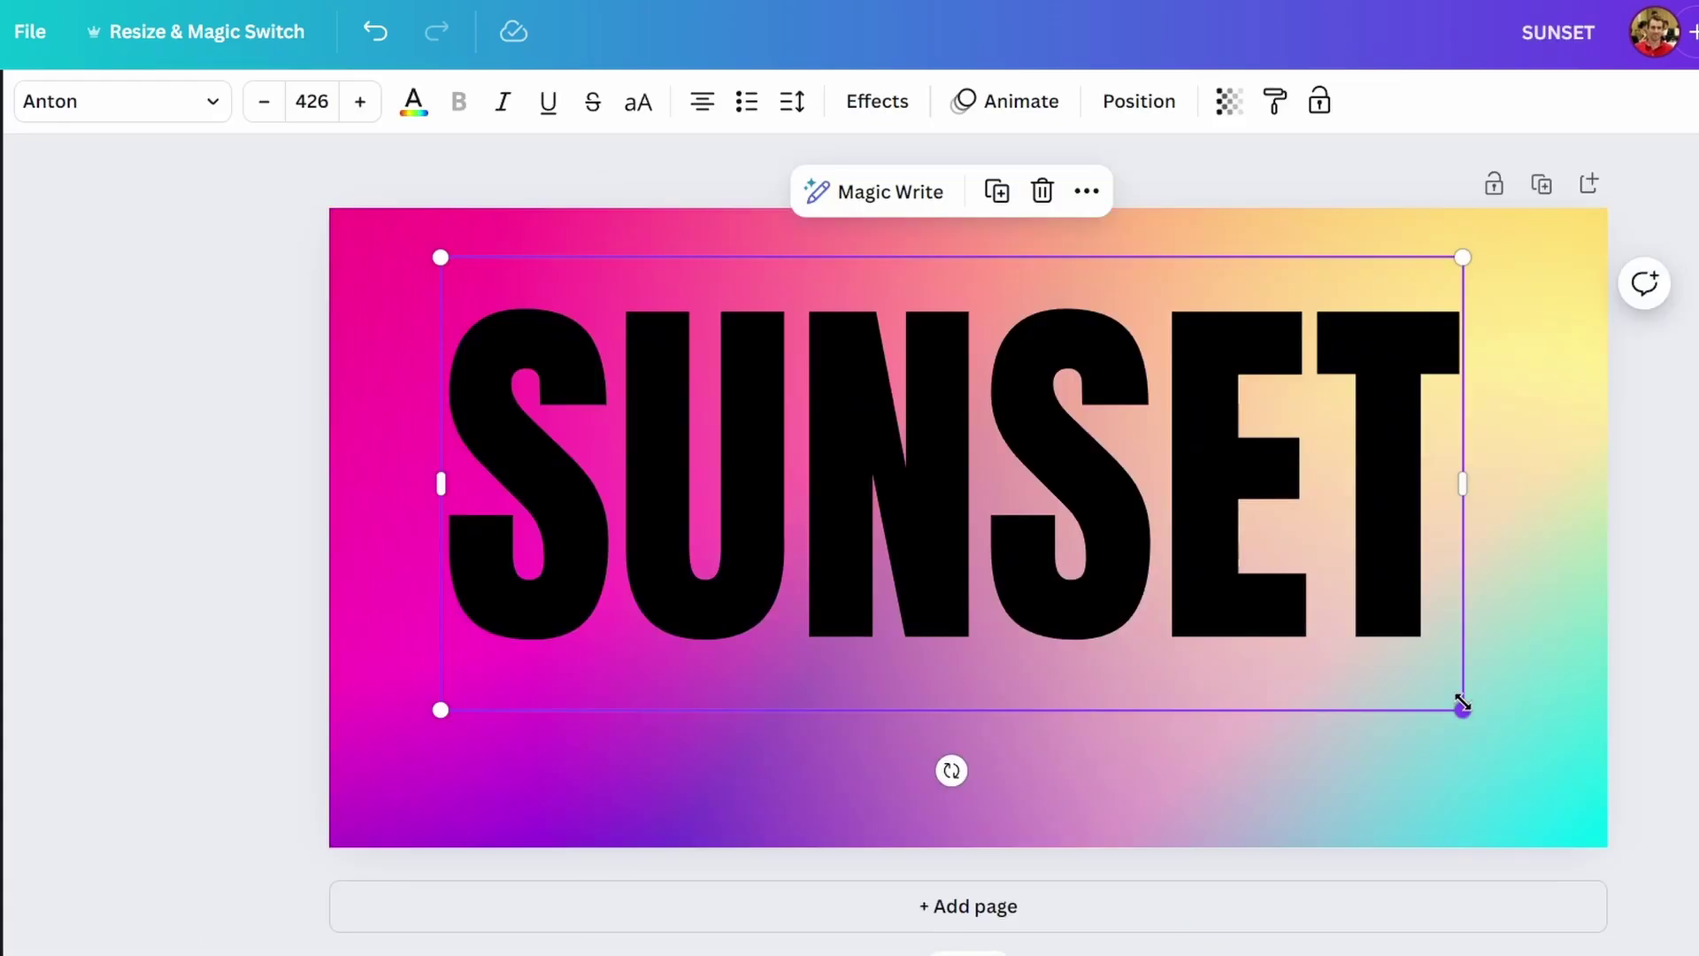
drag(1462, 706, 1570, 758)
drag(1308, 388, 1265, 377)
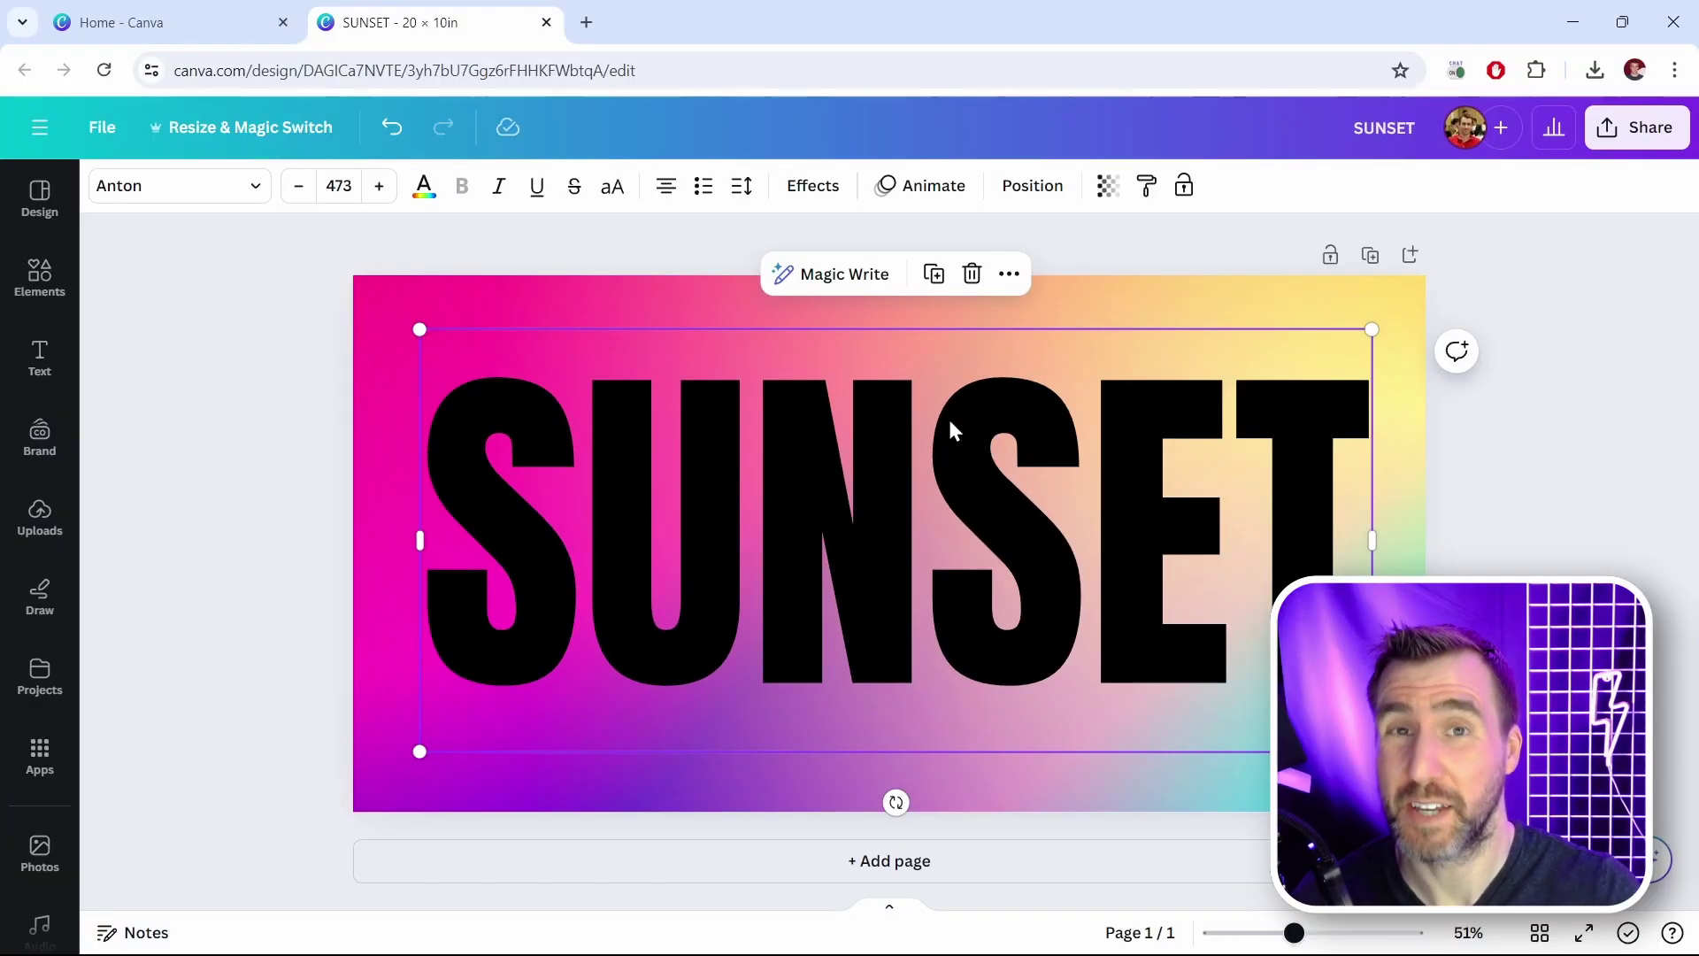
Change the SUNSET text colour to white.
click(425, 198)
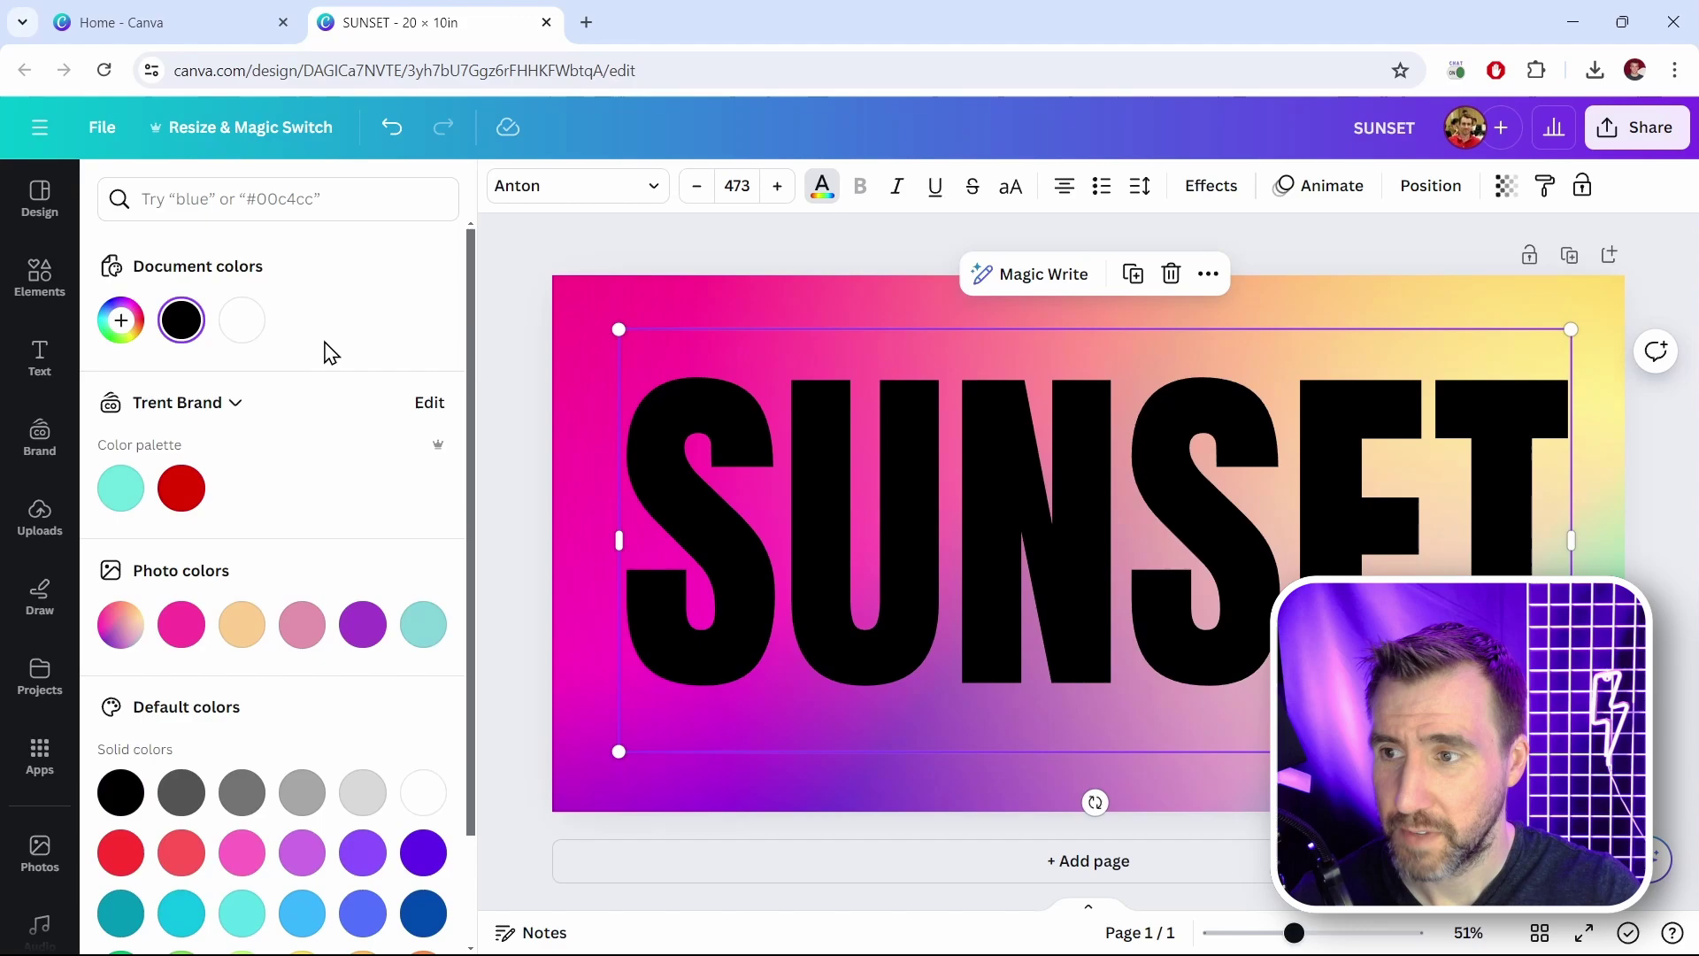
click(242, 321)
click(821, 186)
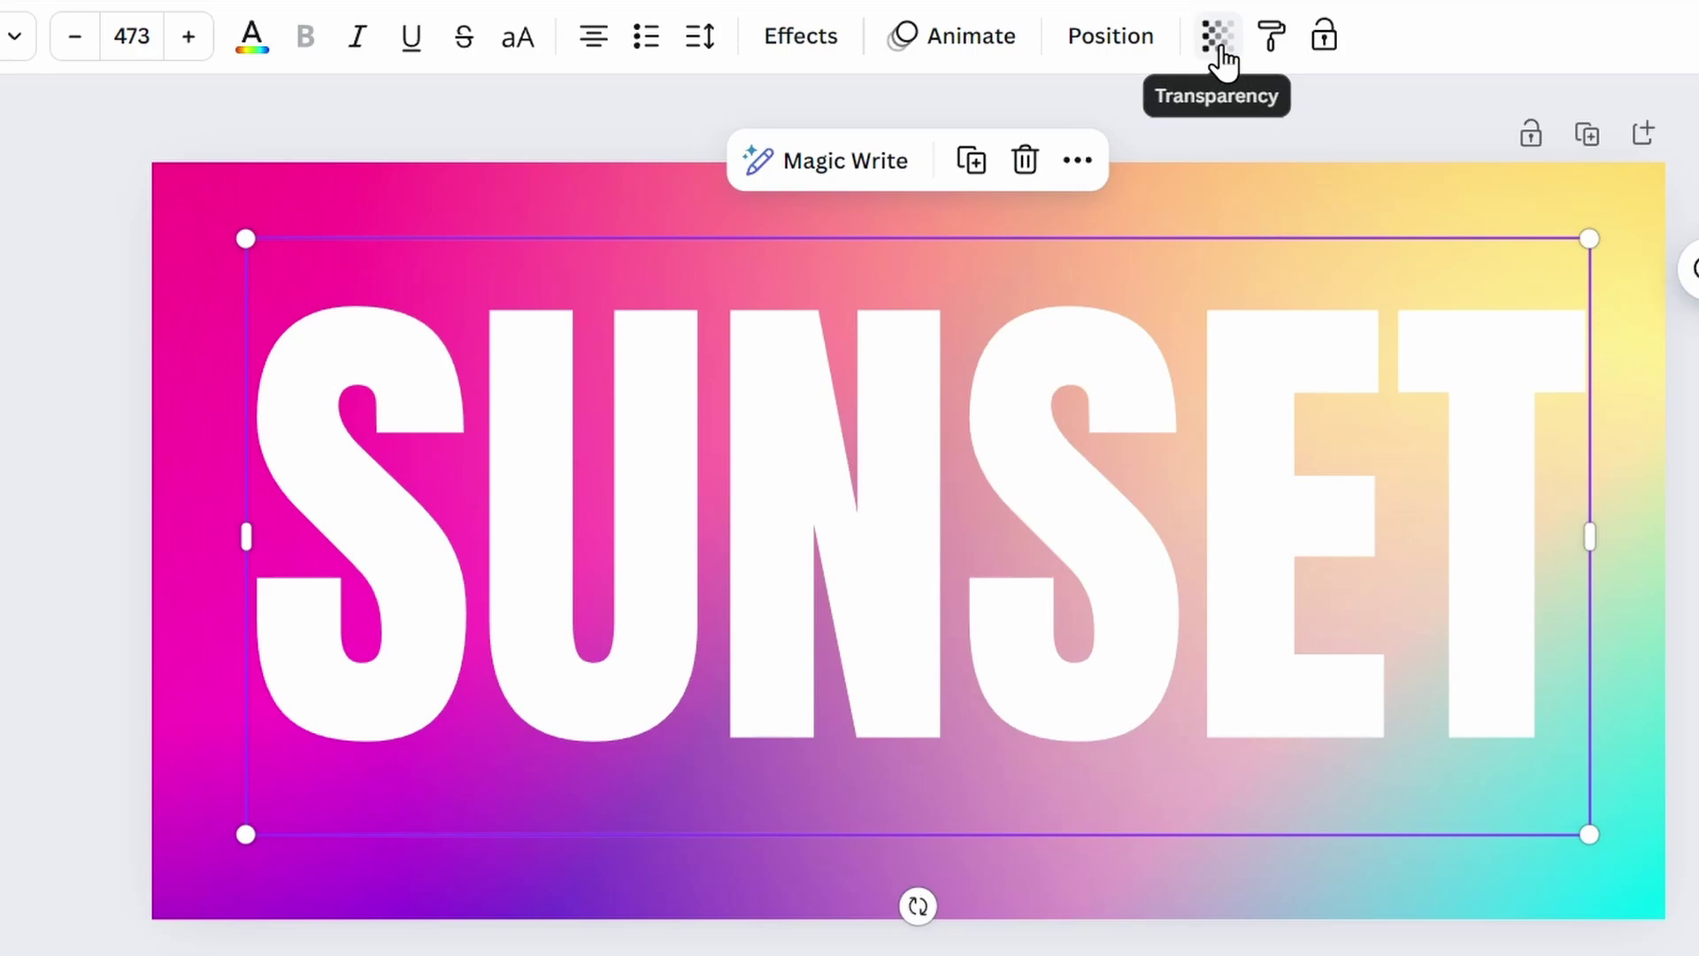
Lower the SUNSET text transparency to 23 so the gradient shows through.
click(1218, 39)
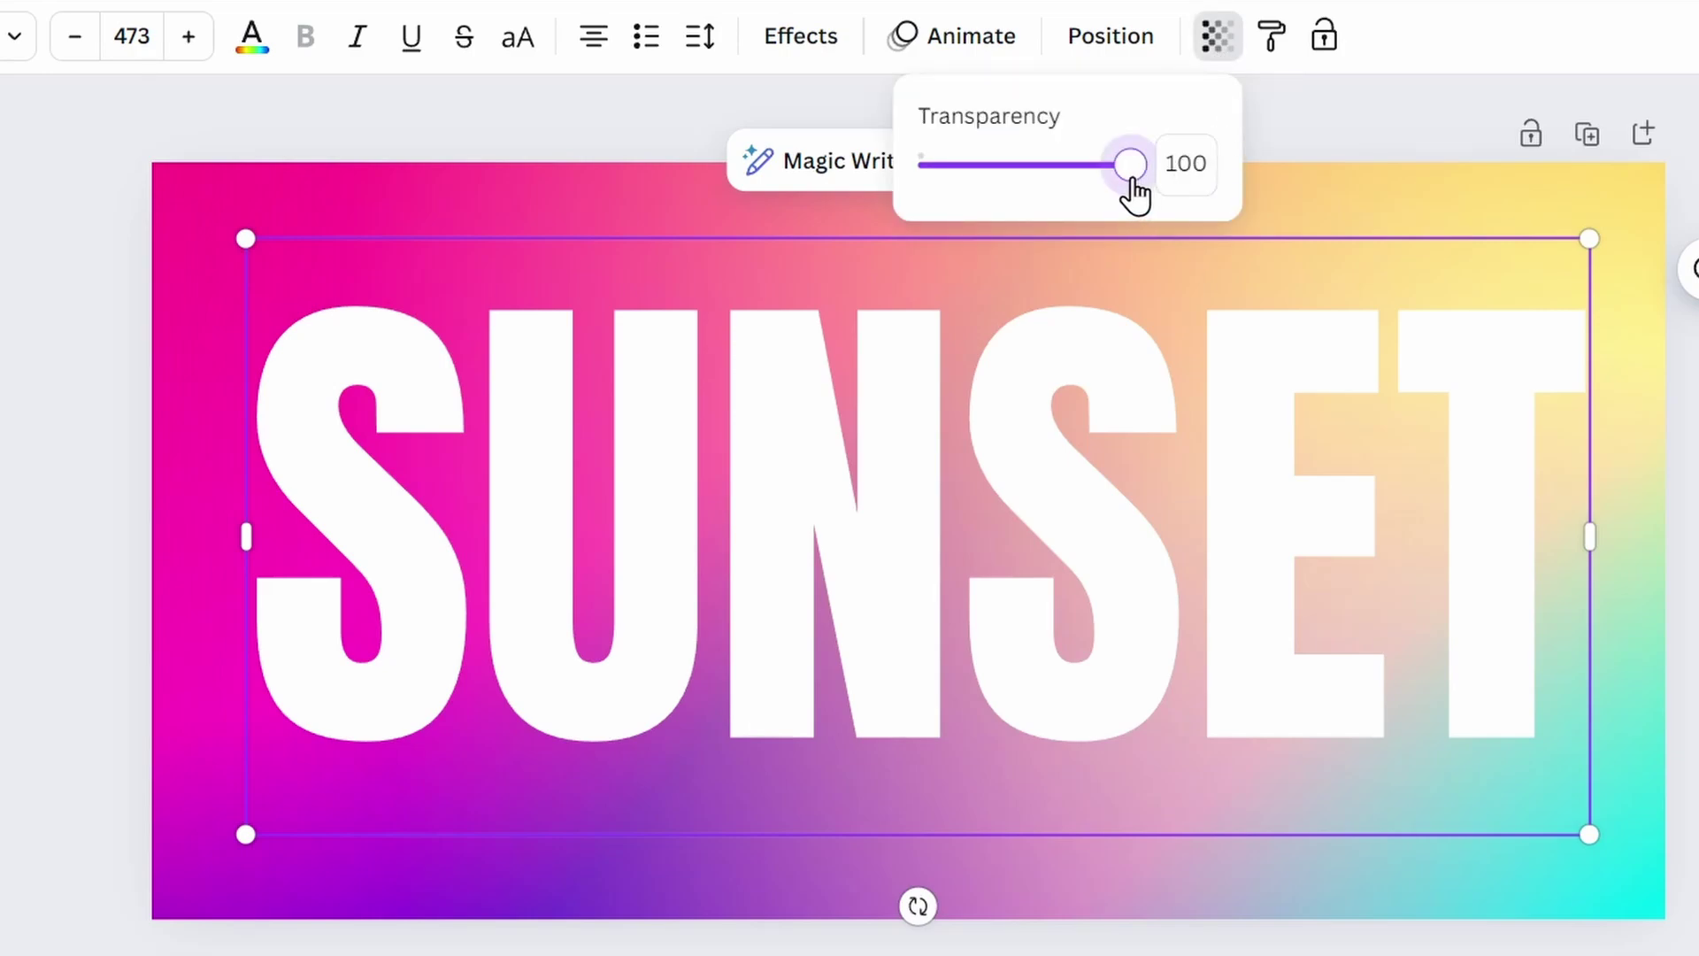
drag(1135, 195, 970, 188)
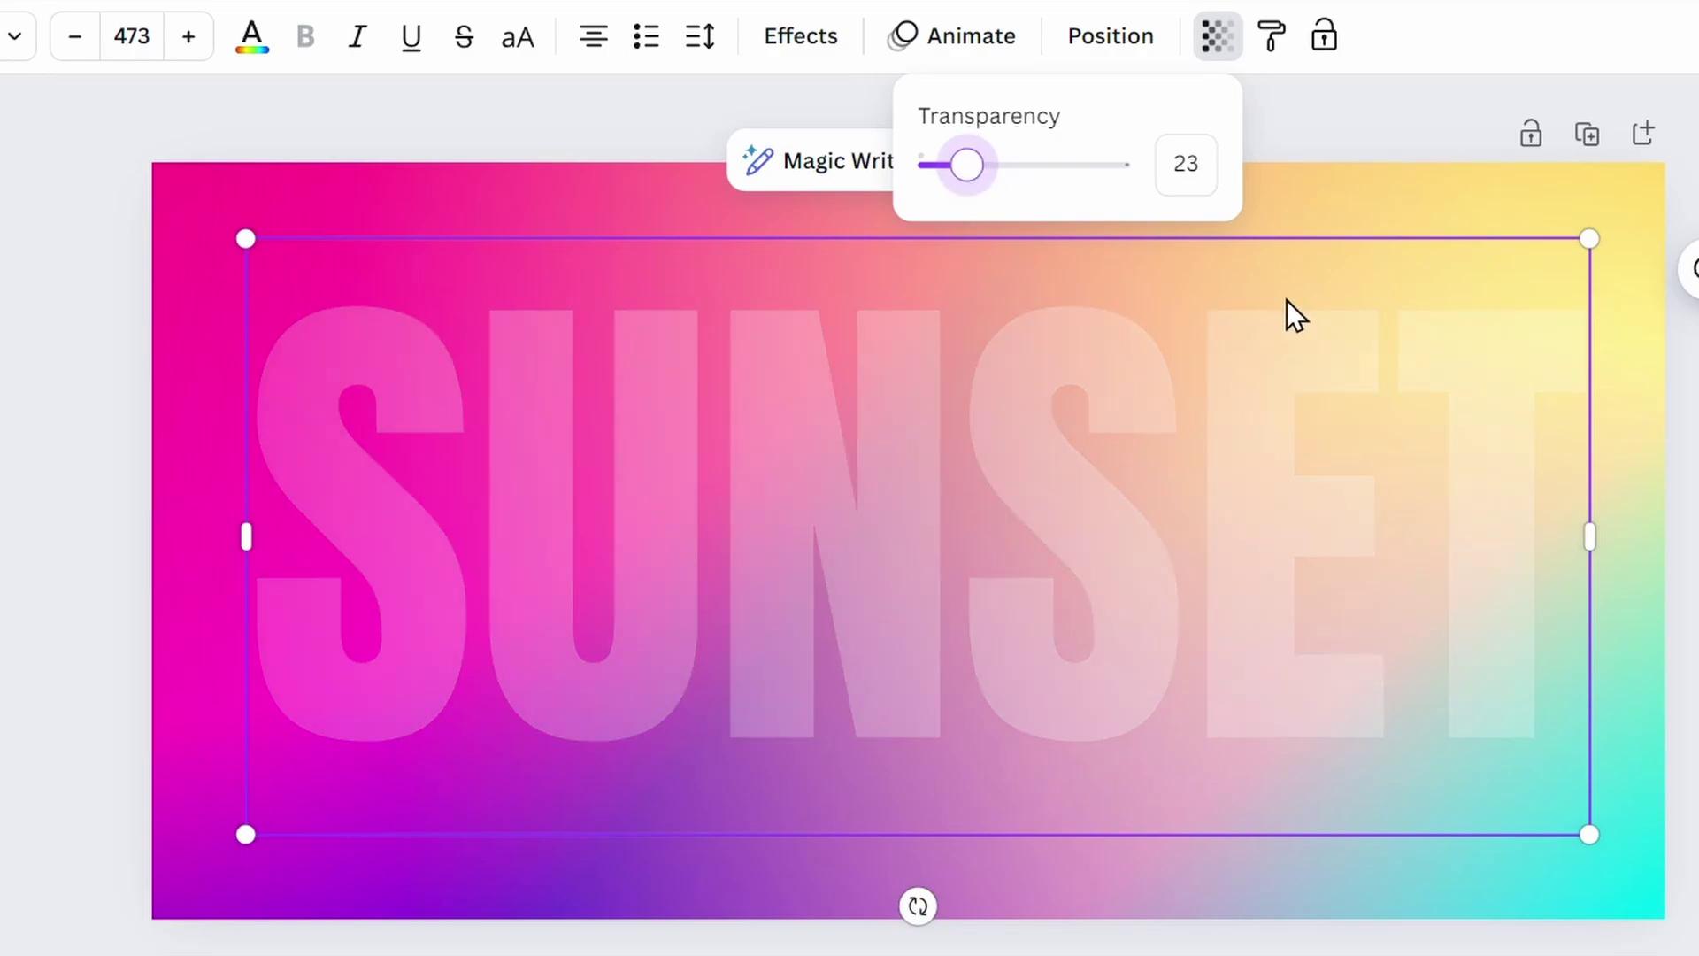
click(1370, 124)
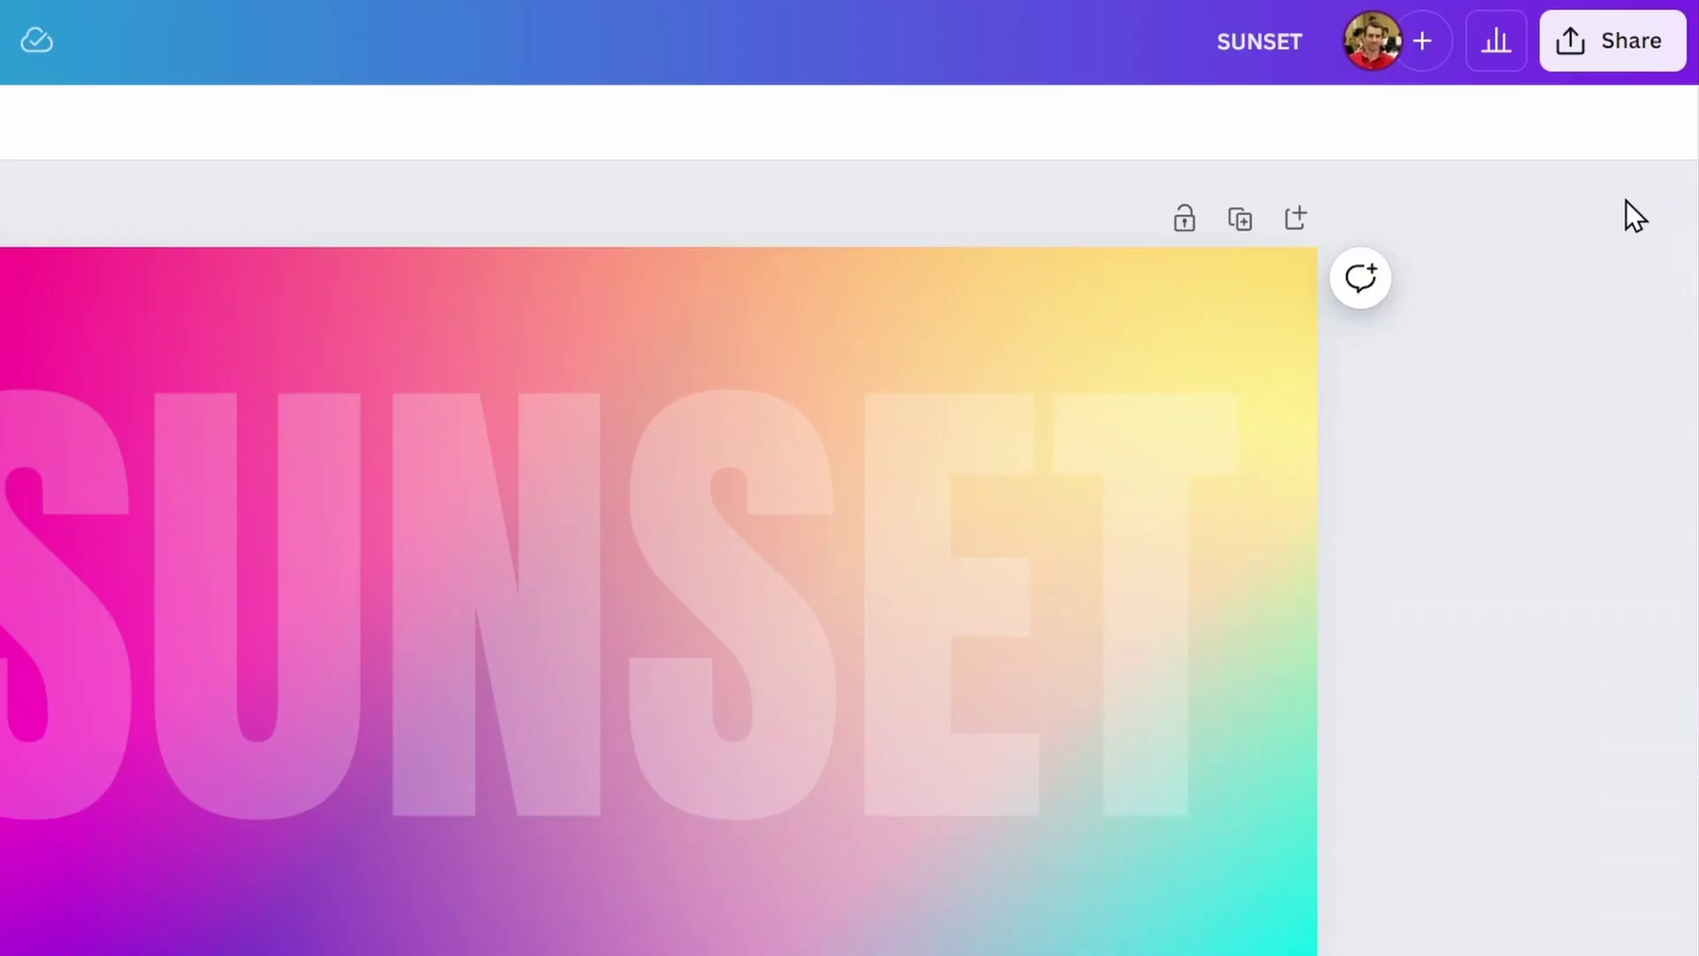
Copy the SUNSET design to the clipboard from the Share menu.
click(1629, 133)
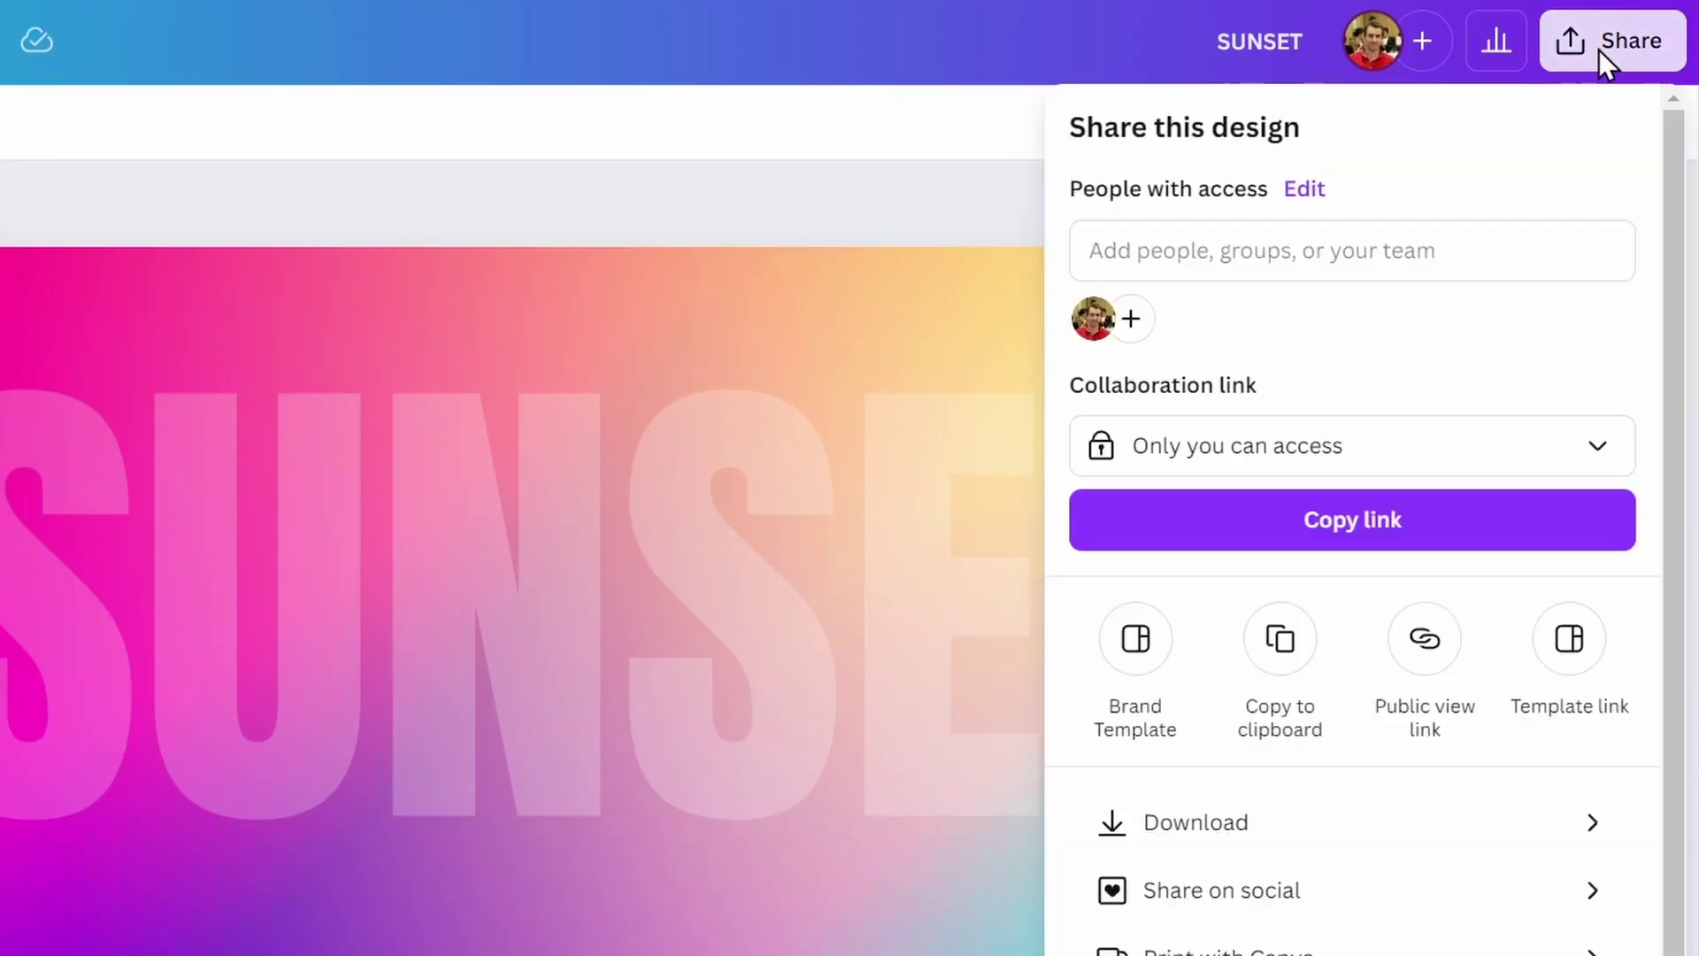
click(1278, 644)
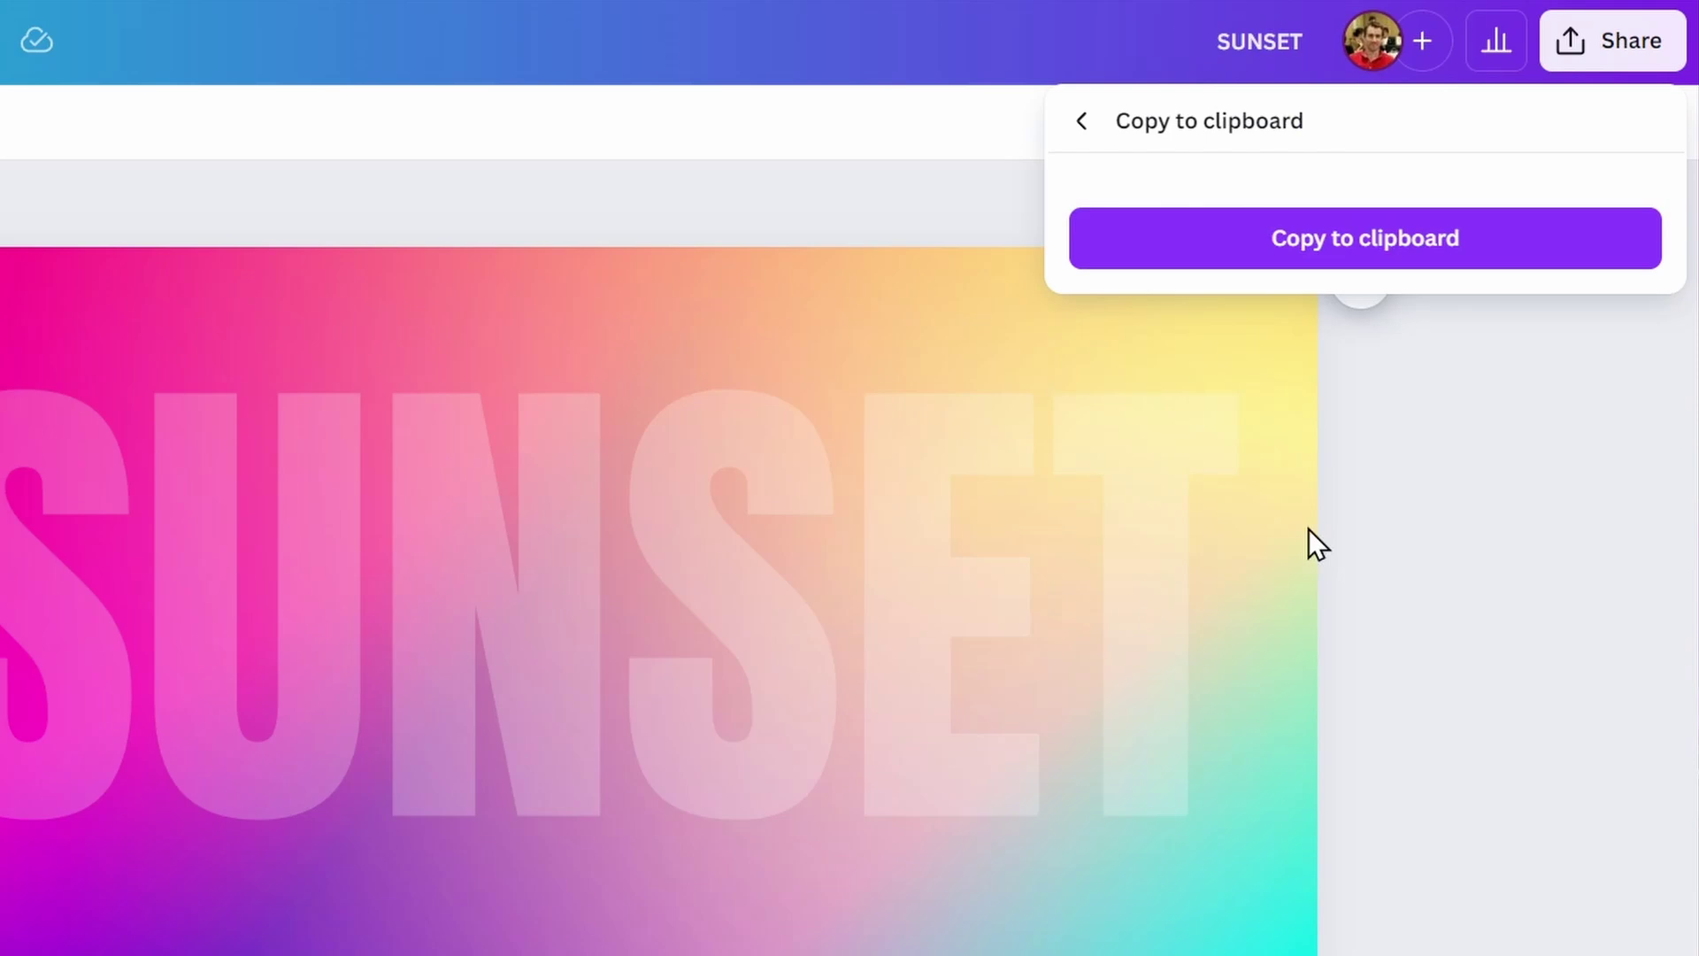
click(1325, 250)
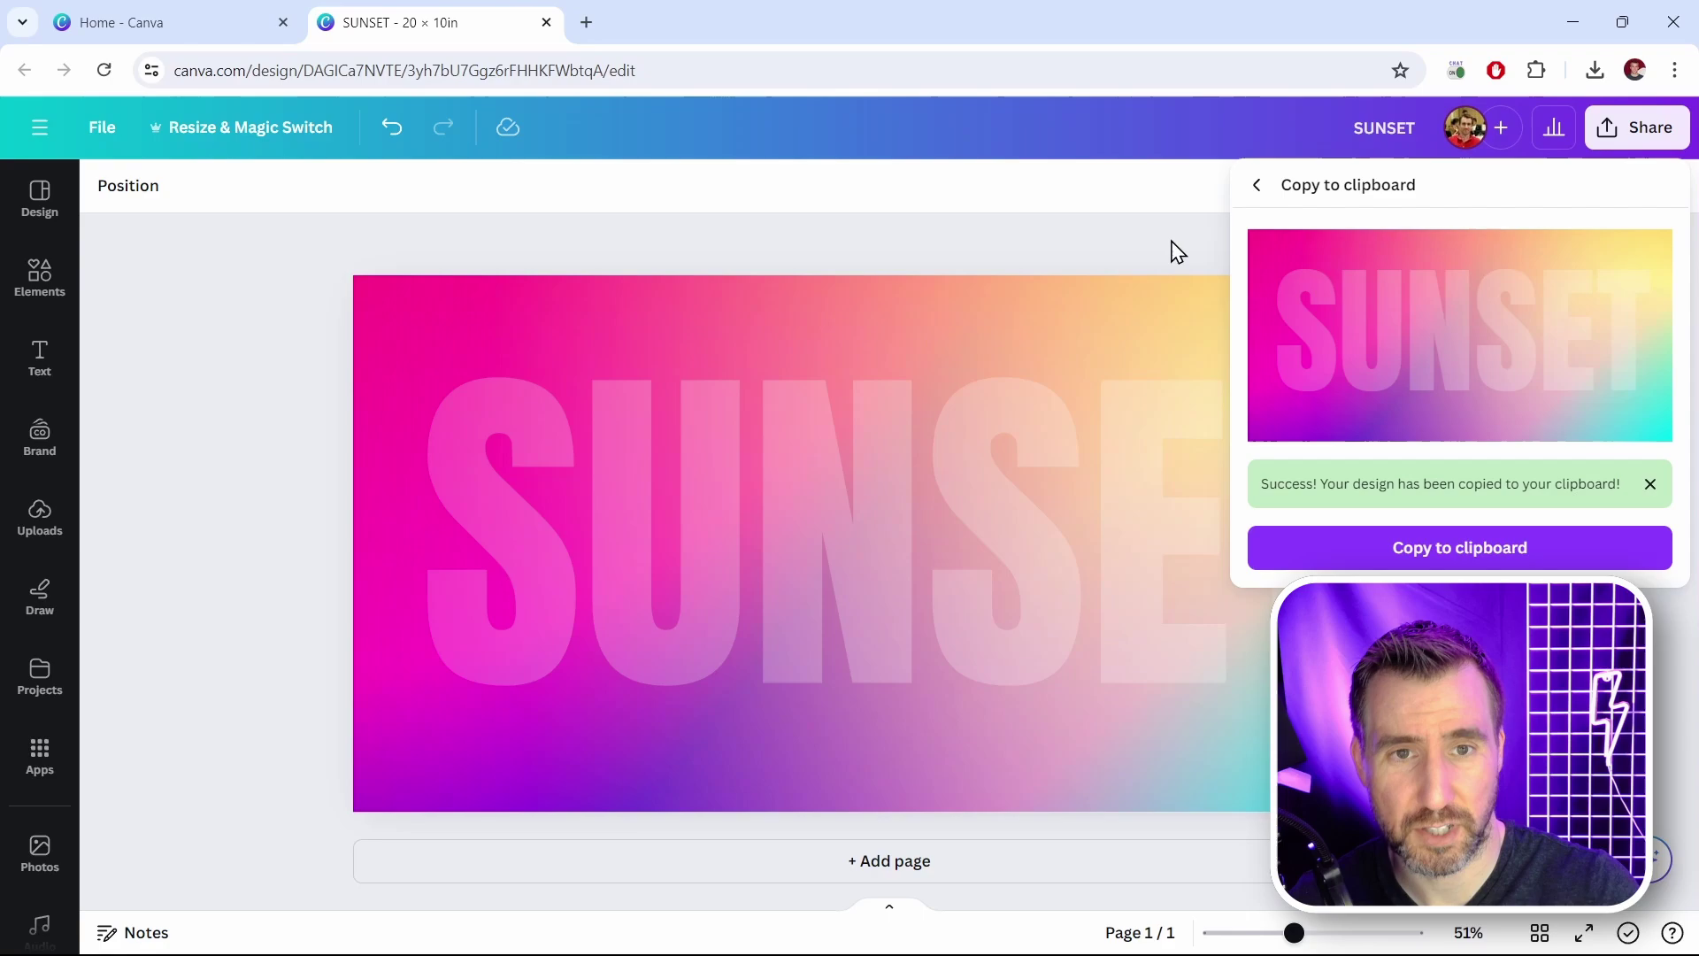
click(949, 198)
Add a blank Page 2 and paste the copied SUNSET design onto it.
click(966, 874)
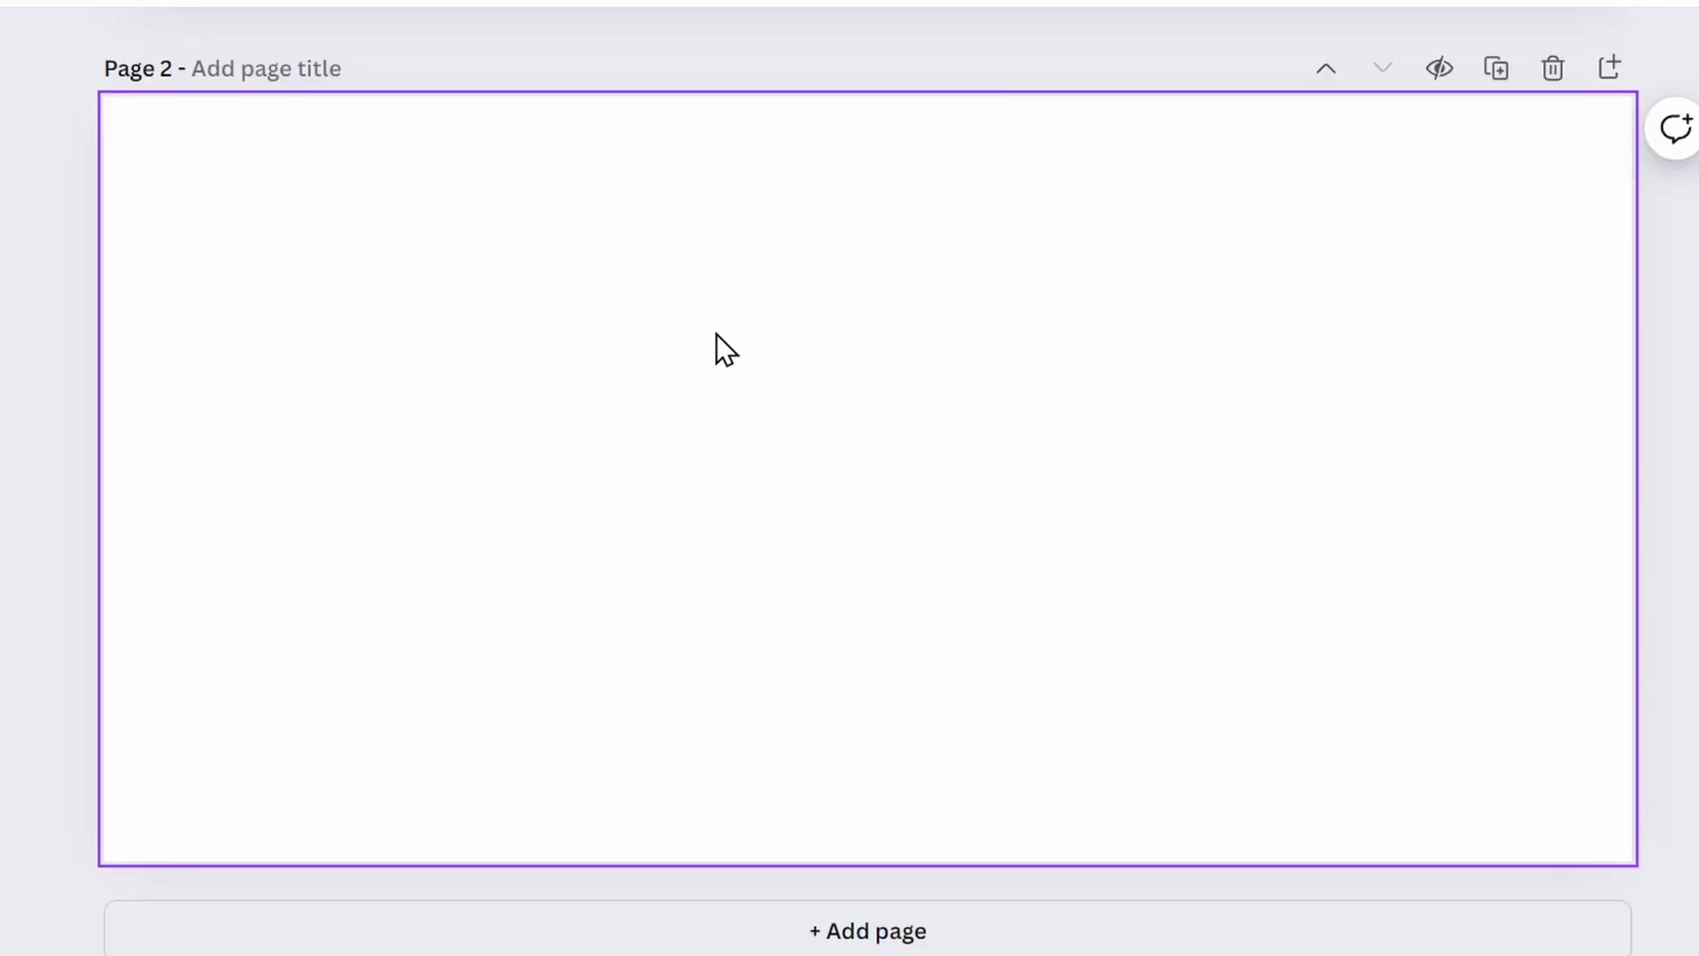
right_click(782, 432)
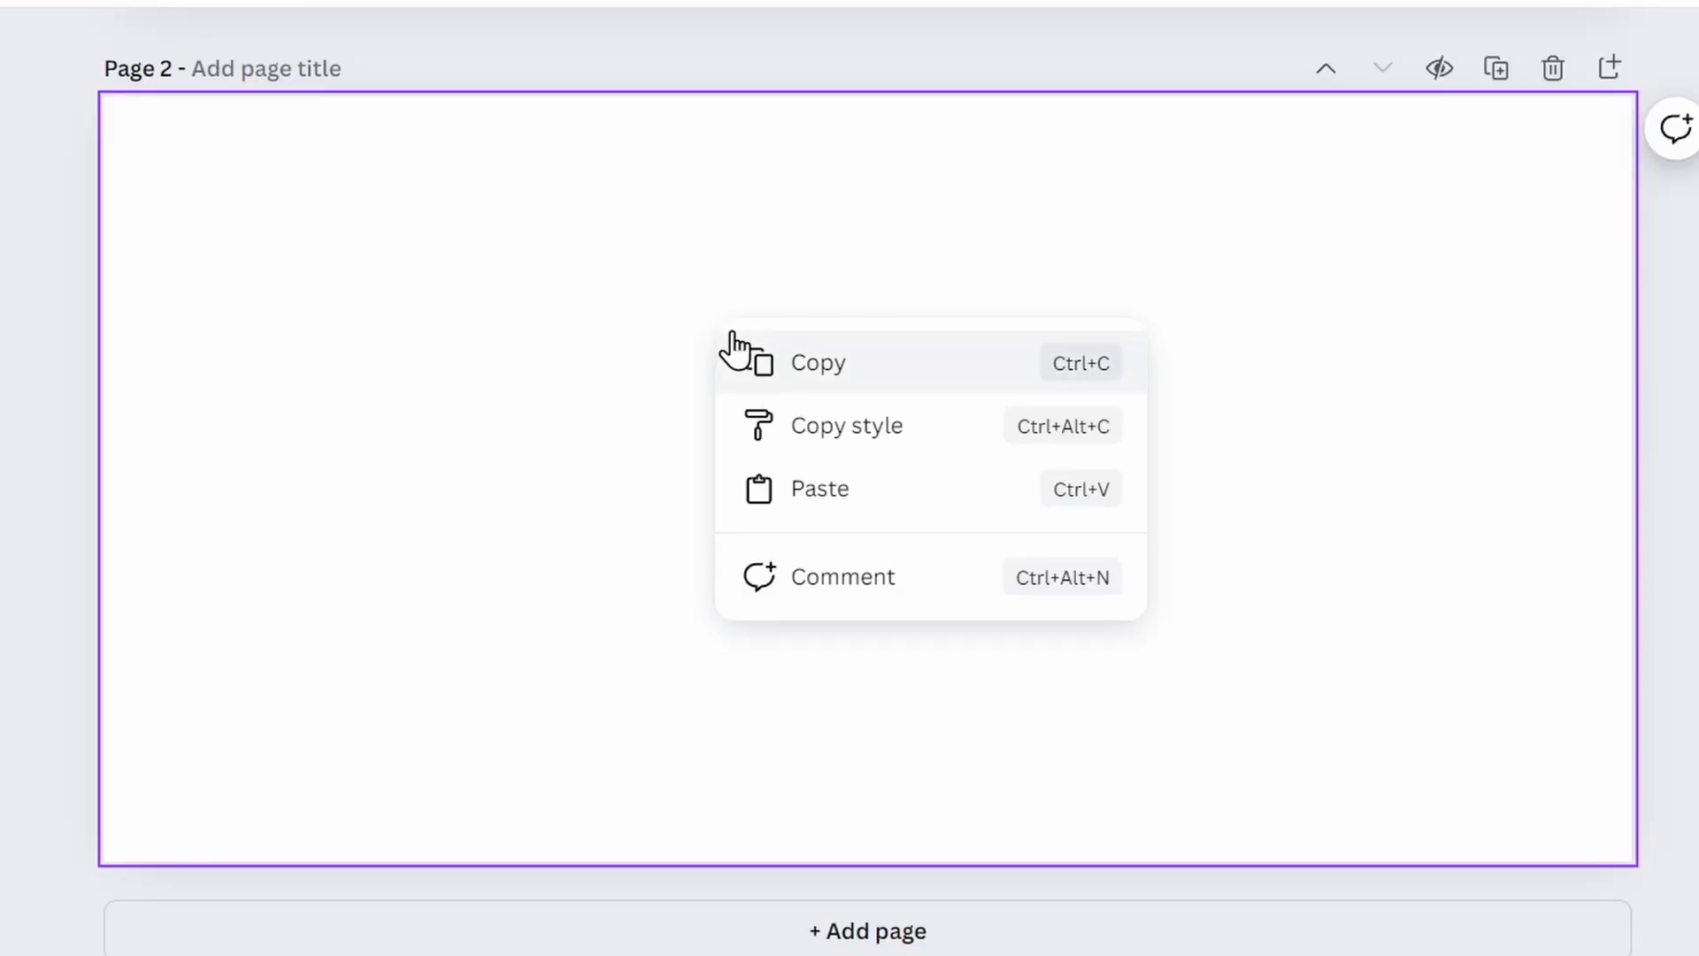
click(827, 489)
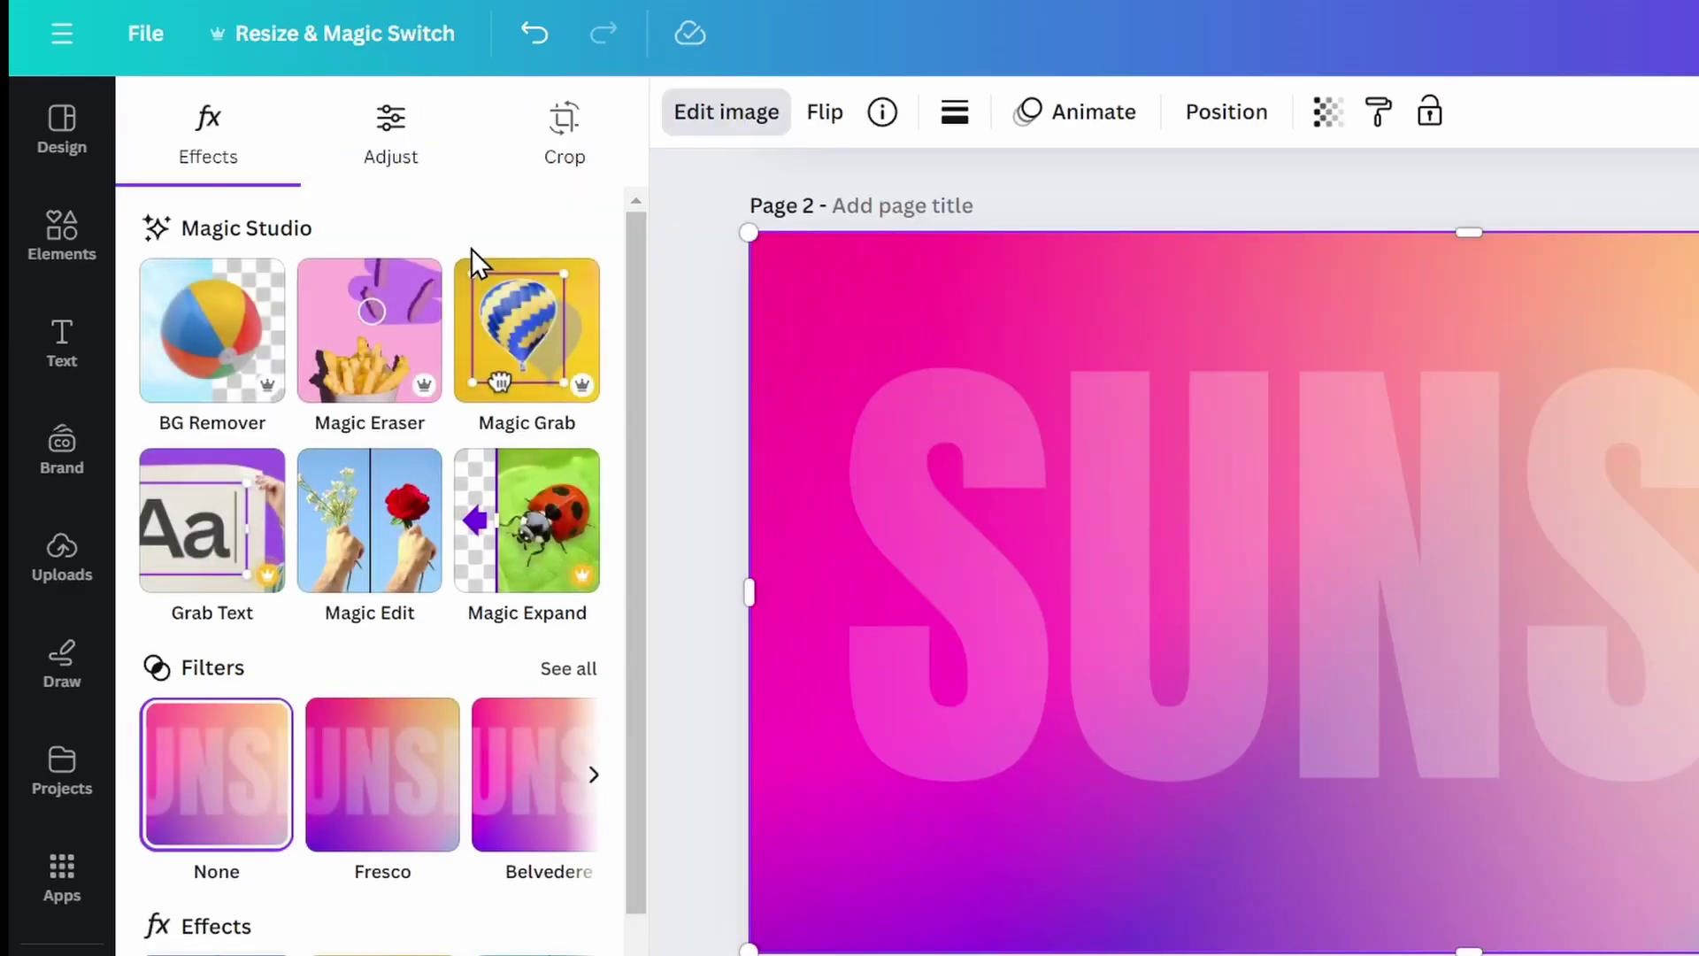
Apply BG Remover to the pasted SUNSET image, leaving gradient-filled letters on white.
click(219, 335)
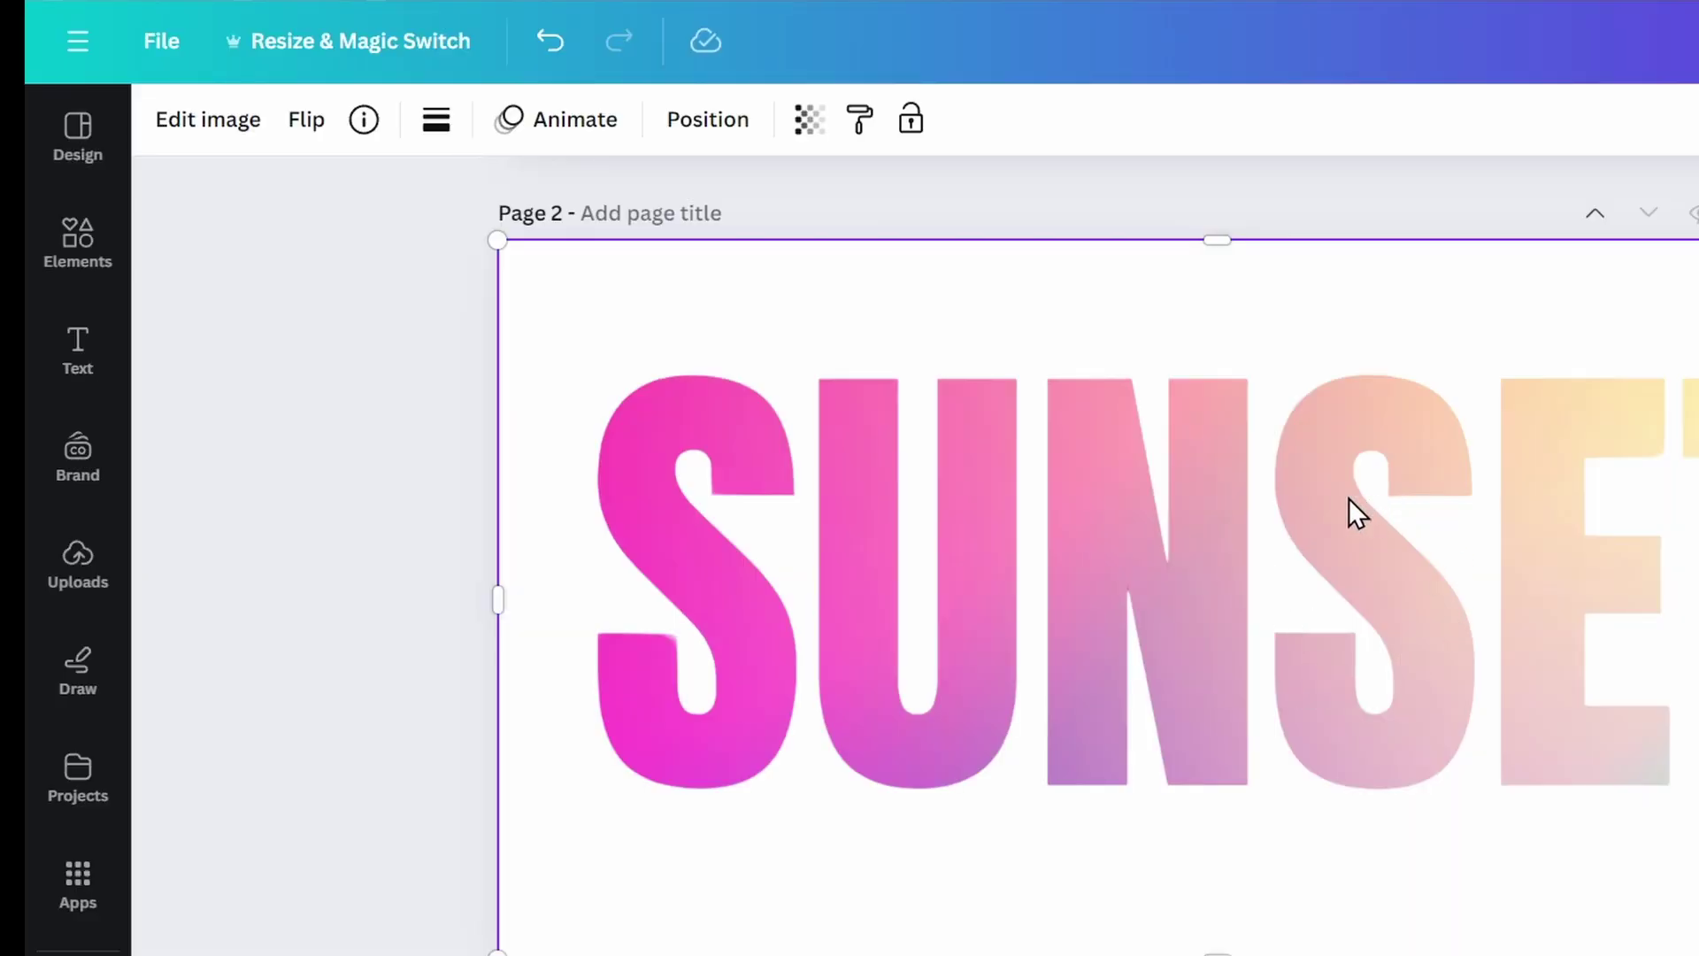
In the image Adjust settings, raise Vibrance to 100 and Saturation to about 53.
click(210, 122)
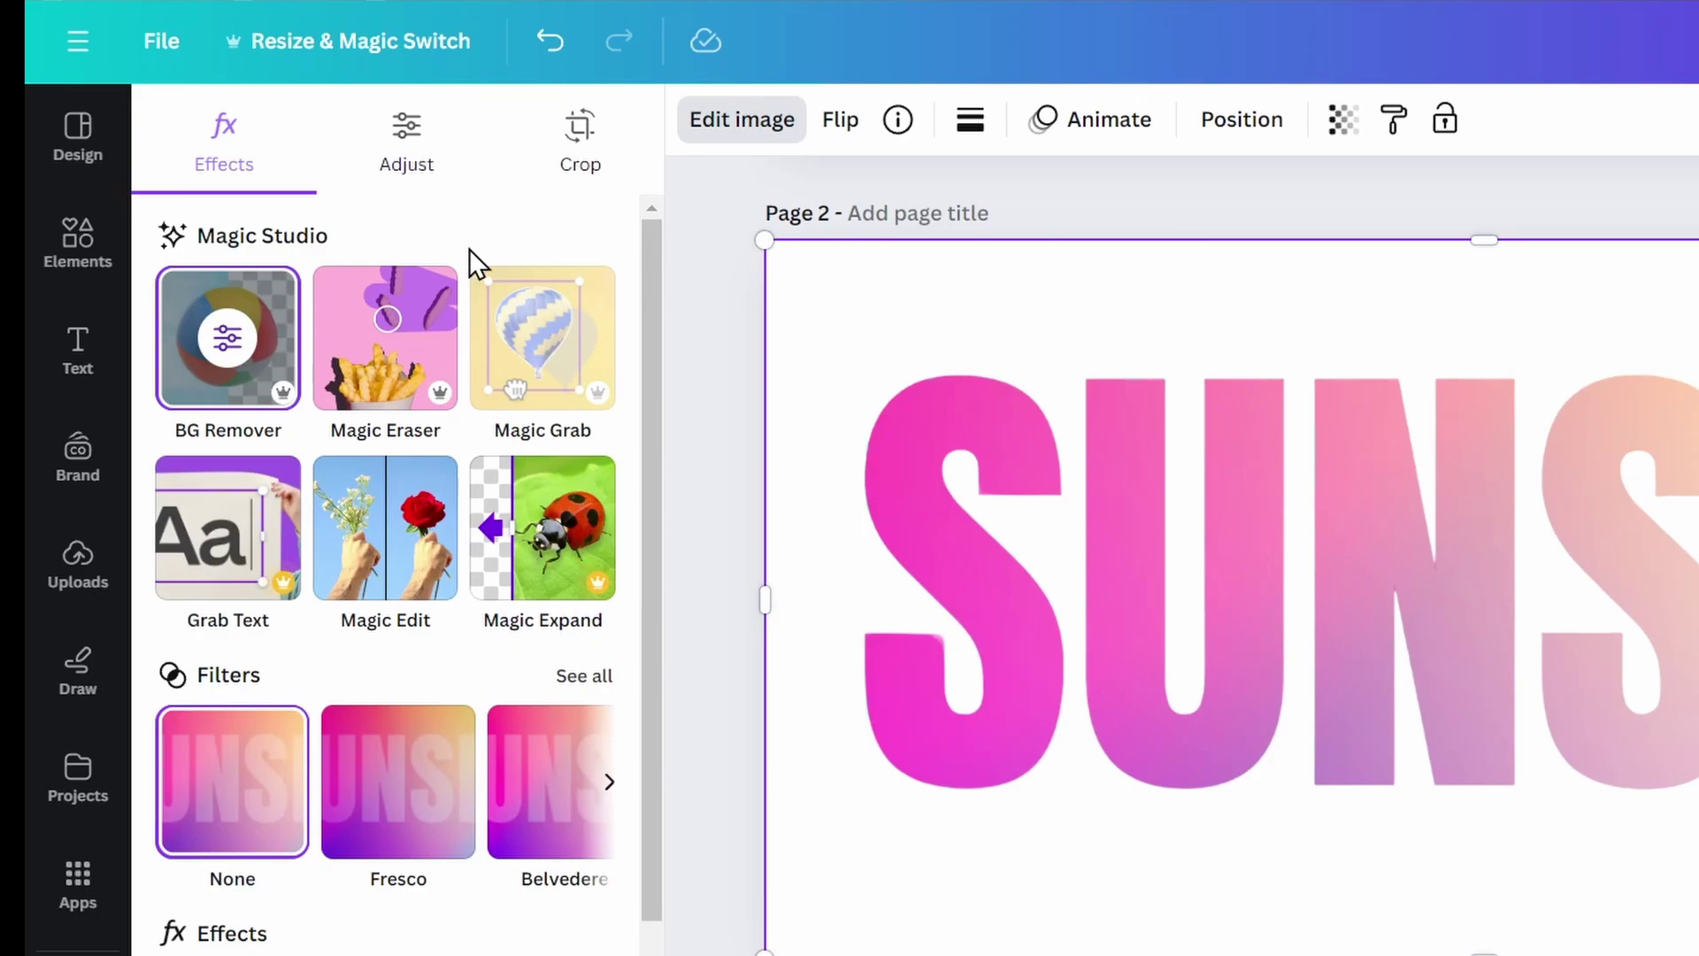
click(412, 140)
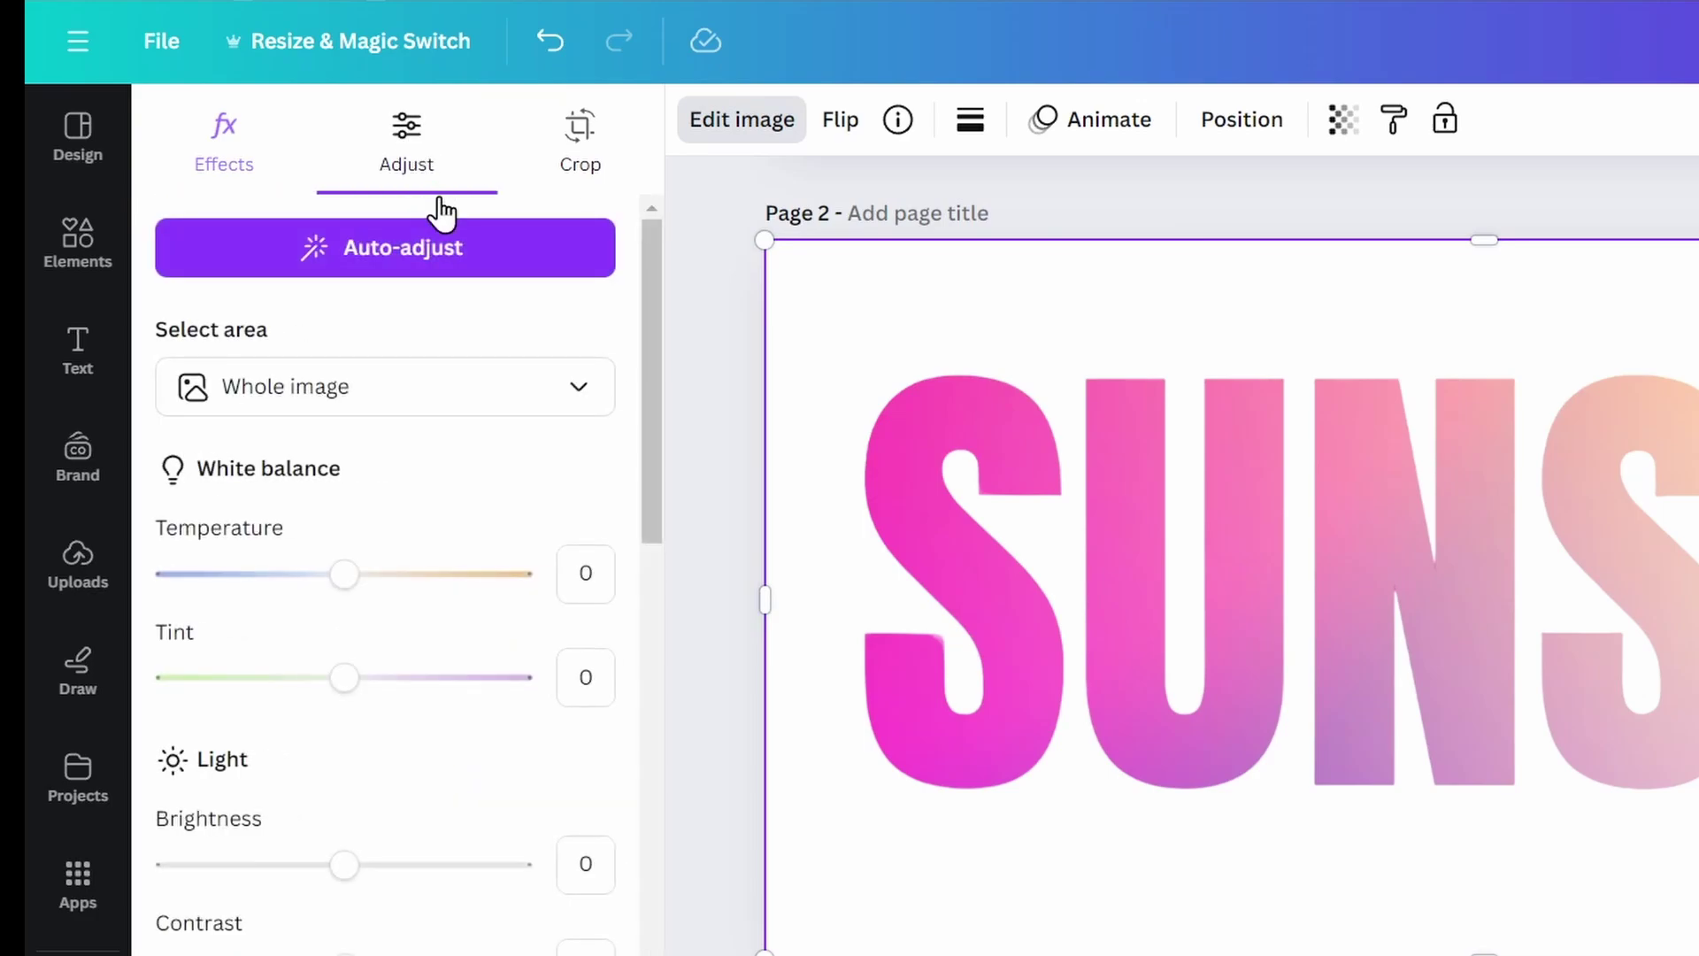
drag(657, 273, 679, 663)
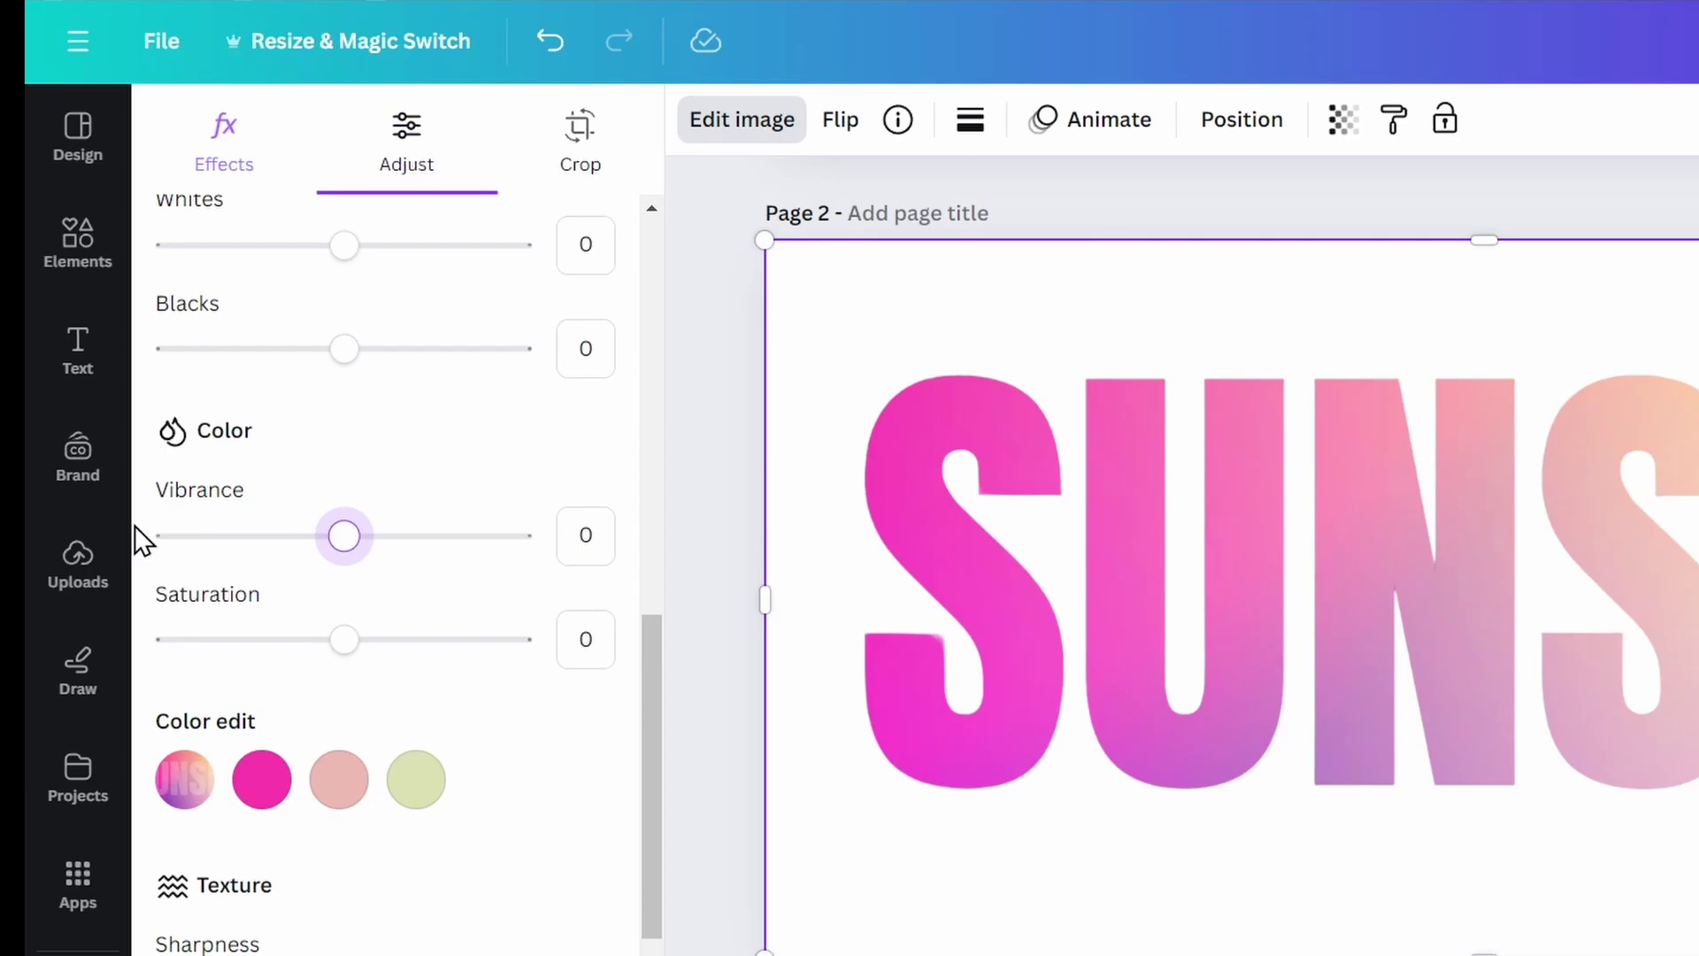
drag(354, 546, 536, 544)
drag(350, 662, 448, 672)
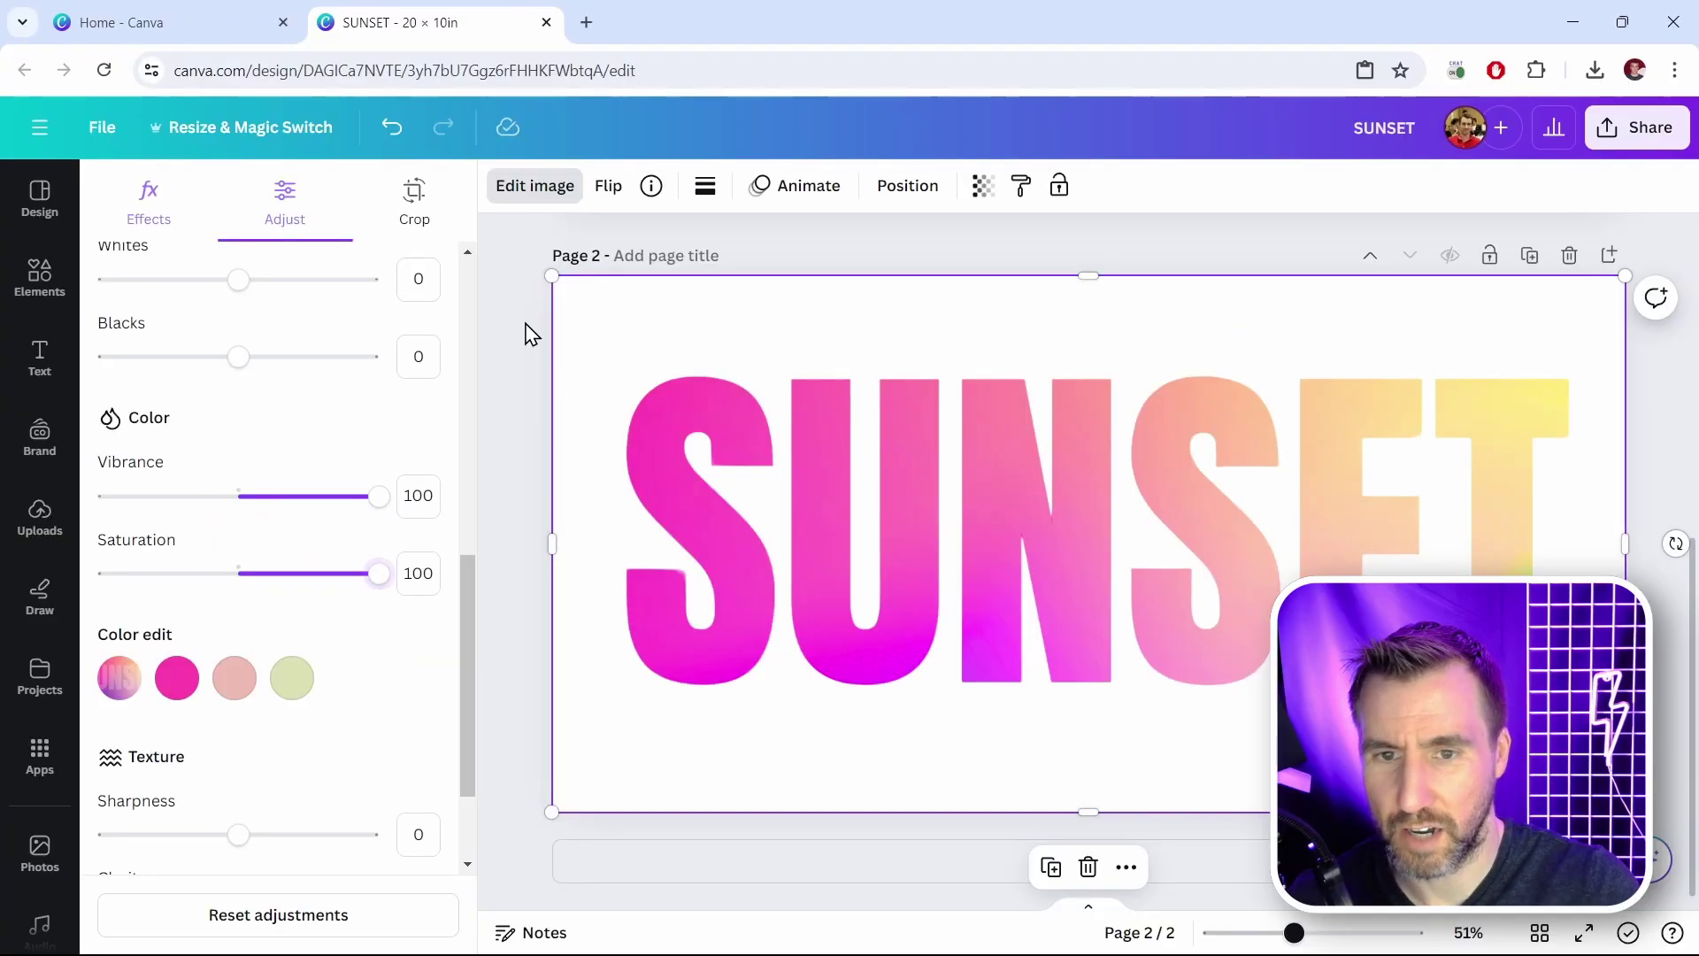
Scale the SUNSET image down slightly and centre it on page 2.
click(831, 519)
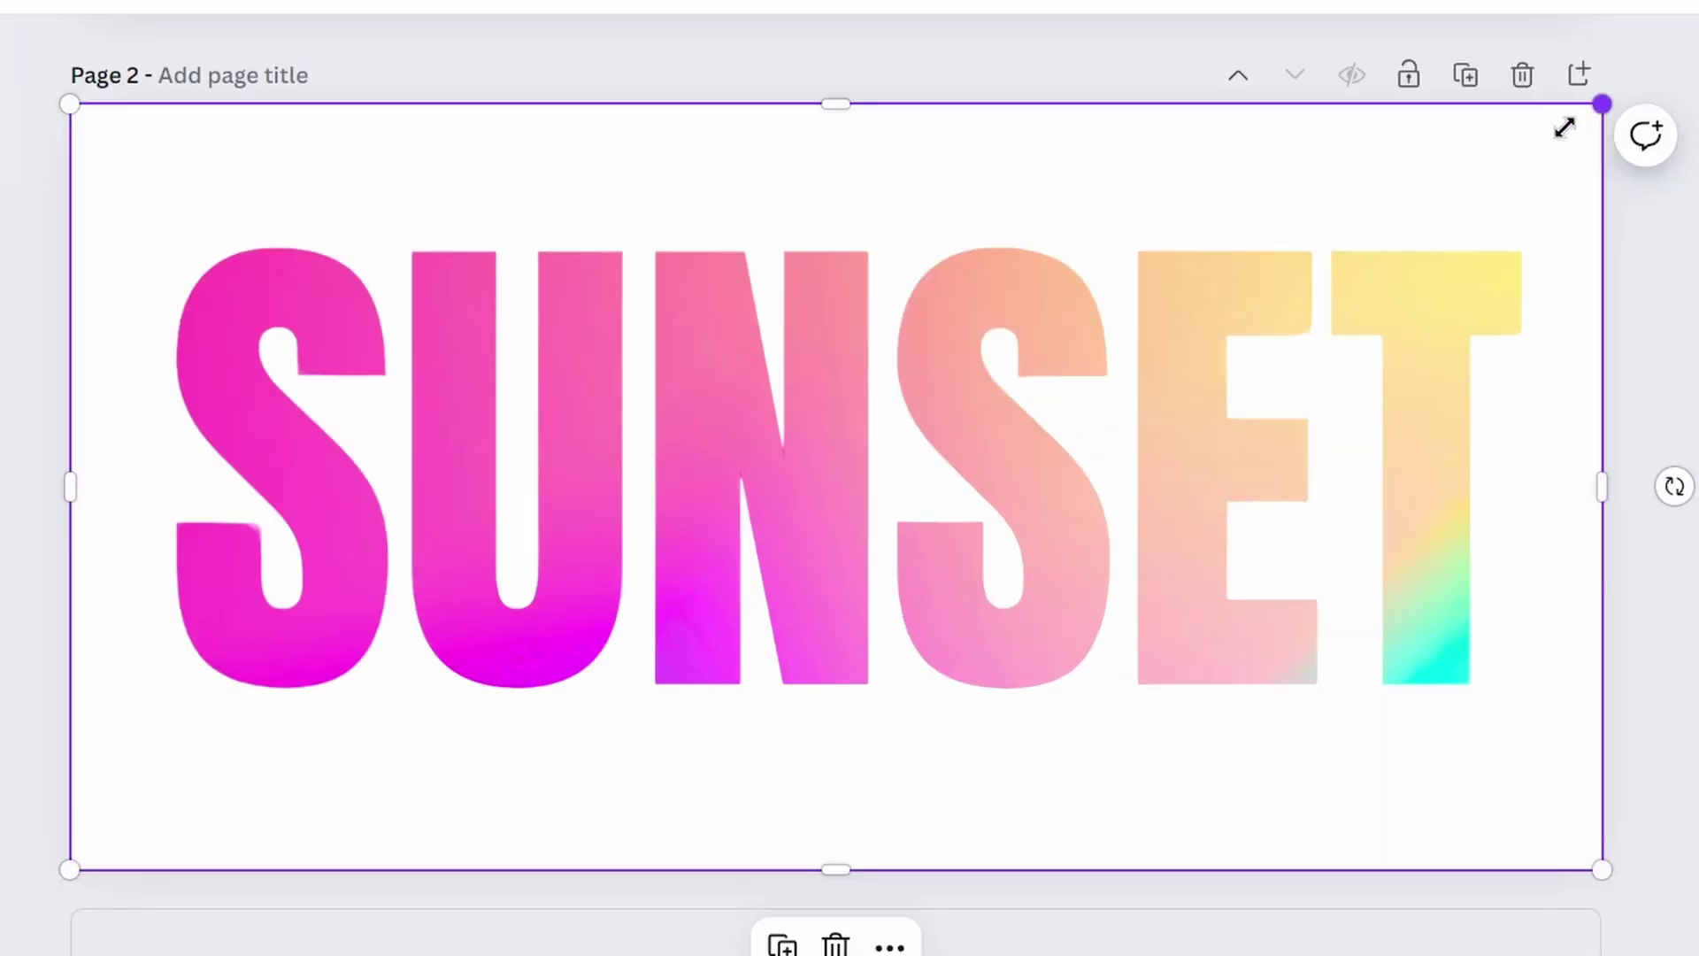
drag(1565, 128, 1282, 271)
drag(968, 546, 1064, 476)
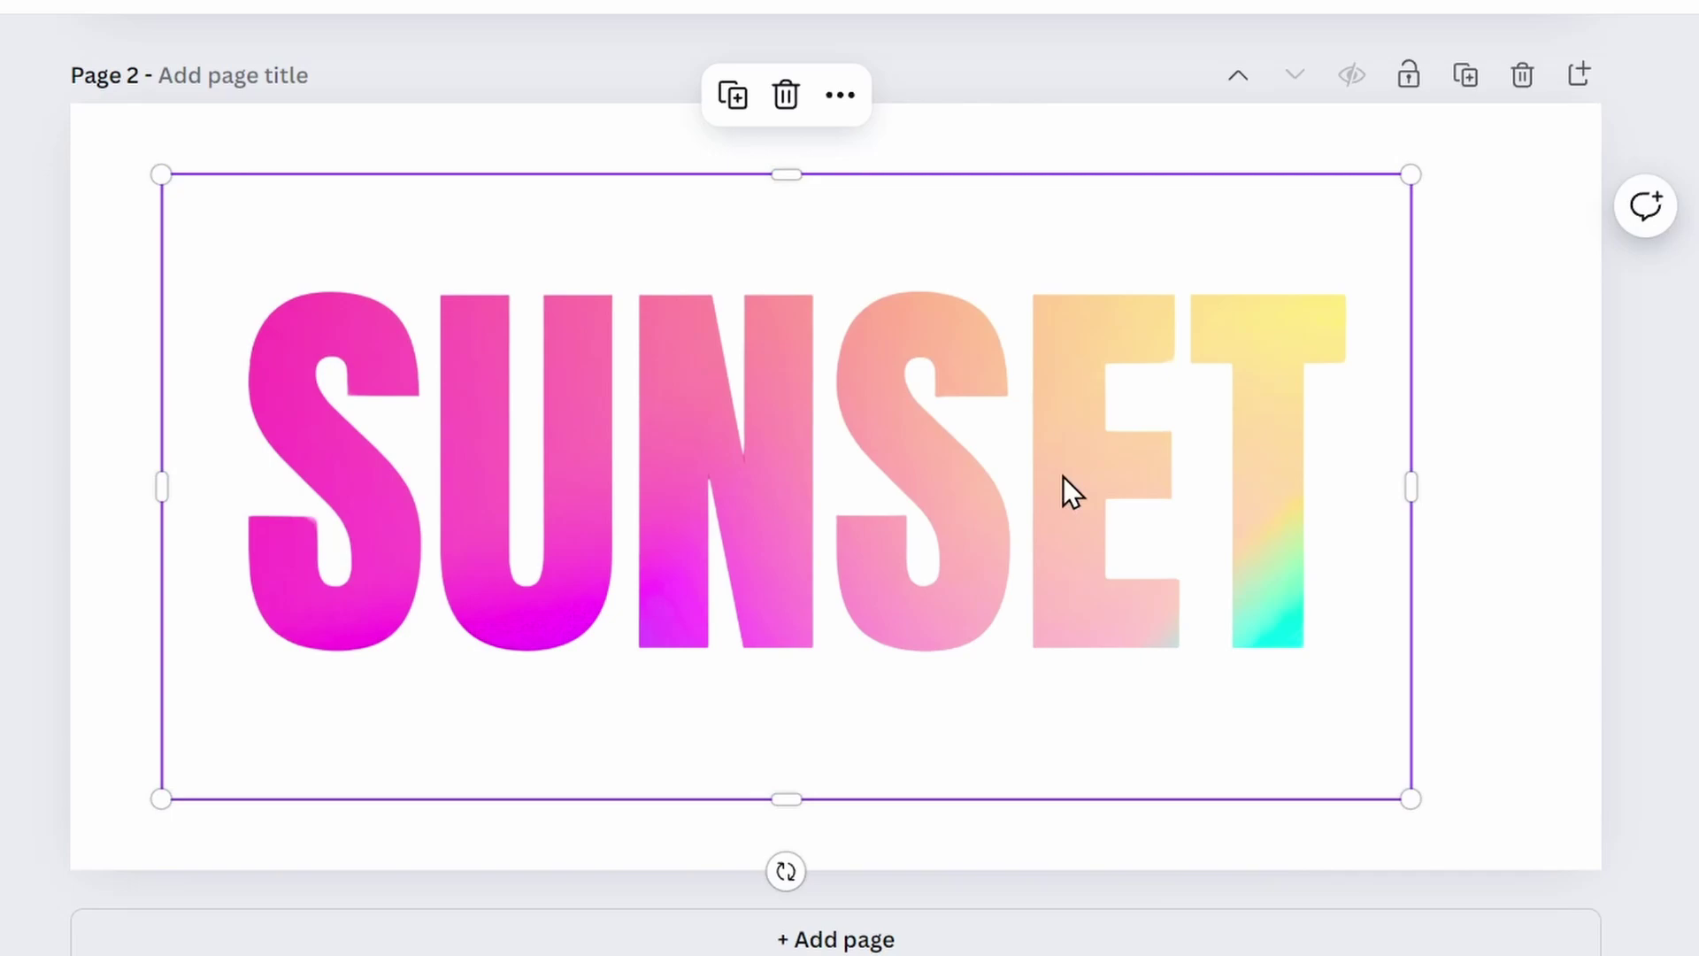